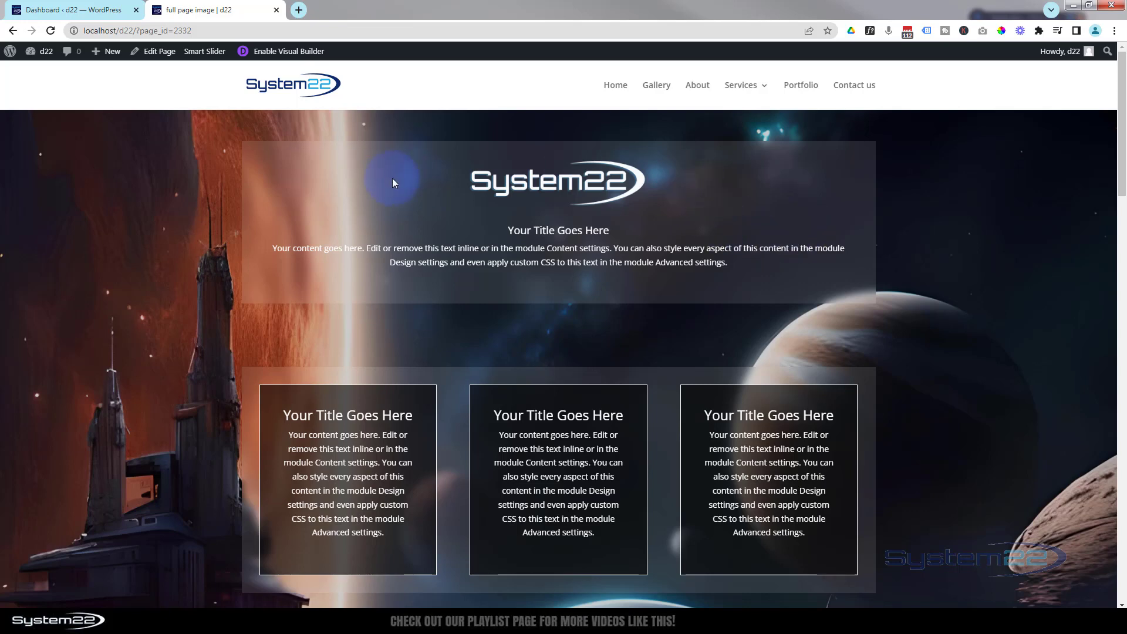
Look through the finished full-page-image page, examining its fixed space background, translucent content panels, image gallery and contact form.
scroll(961, 258, down, 1)
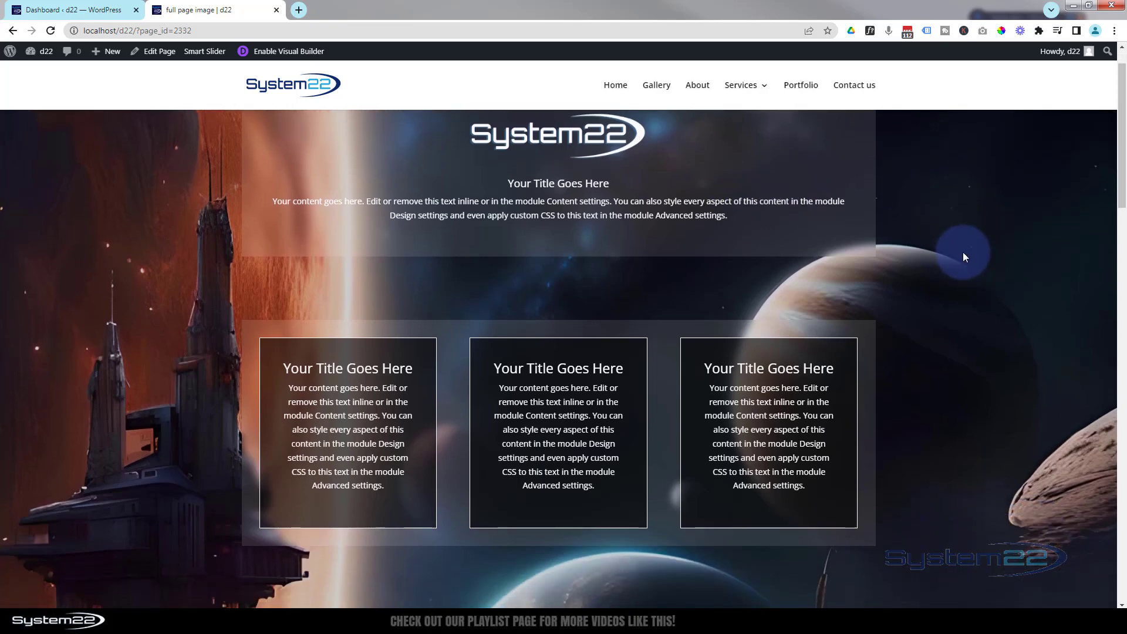
scroll(963, 254, down, 3)
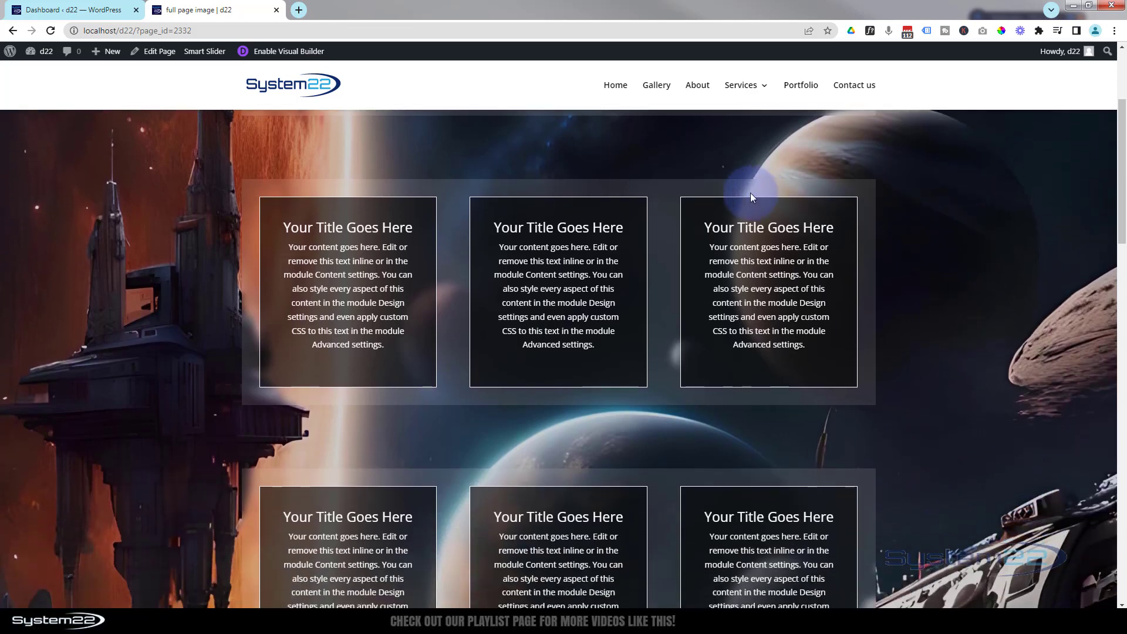
scroll(942, 218, down, 4)
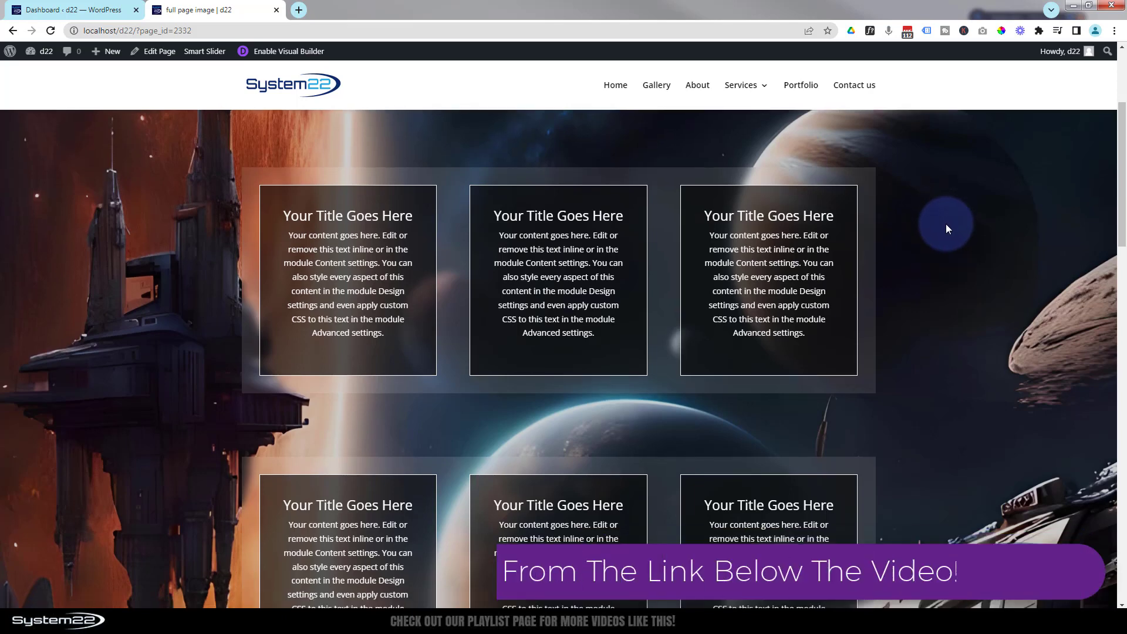
scroll(946, 224, down, 2)
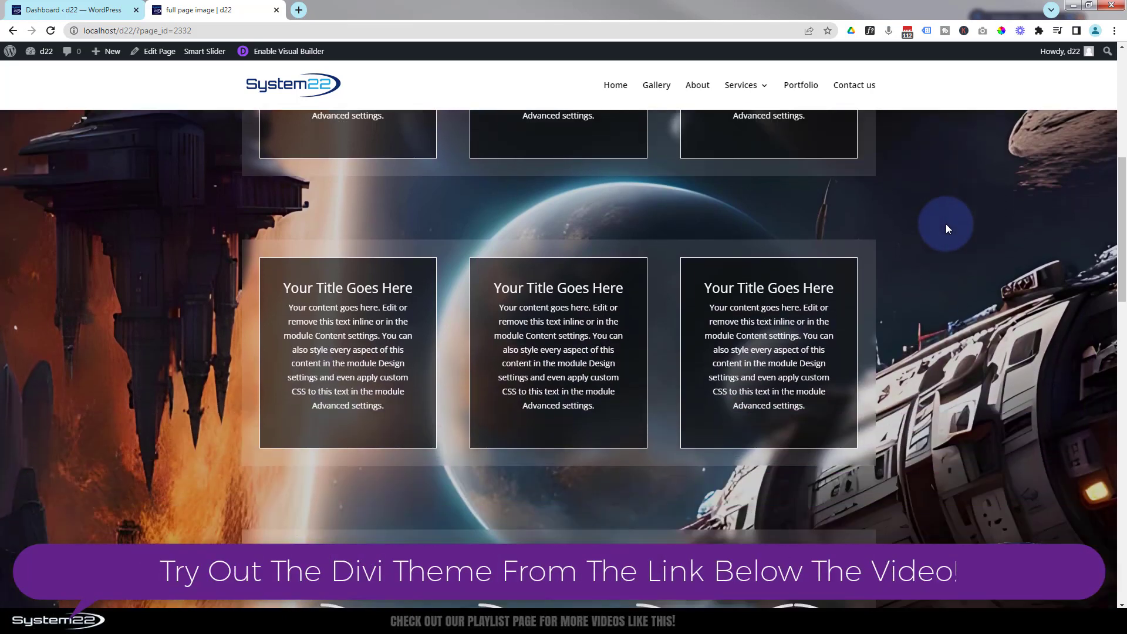
scroll(887, 361, down, 2)
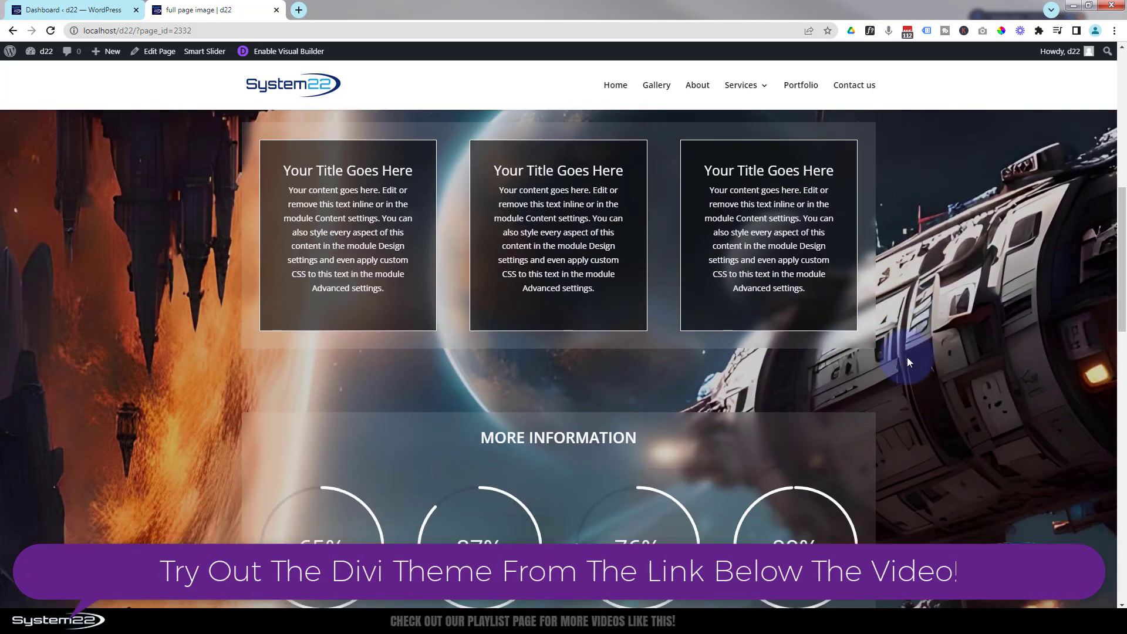
scroll(870, 389, down, 10)
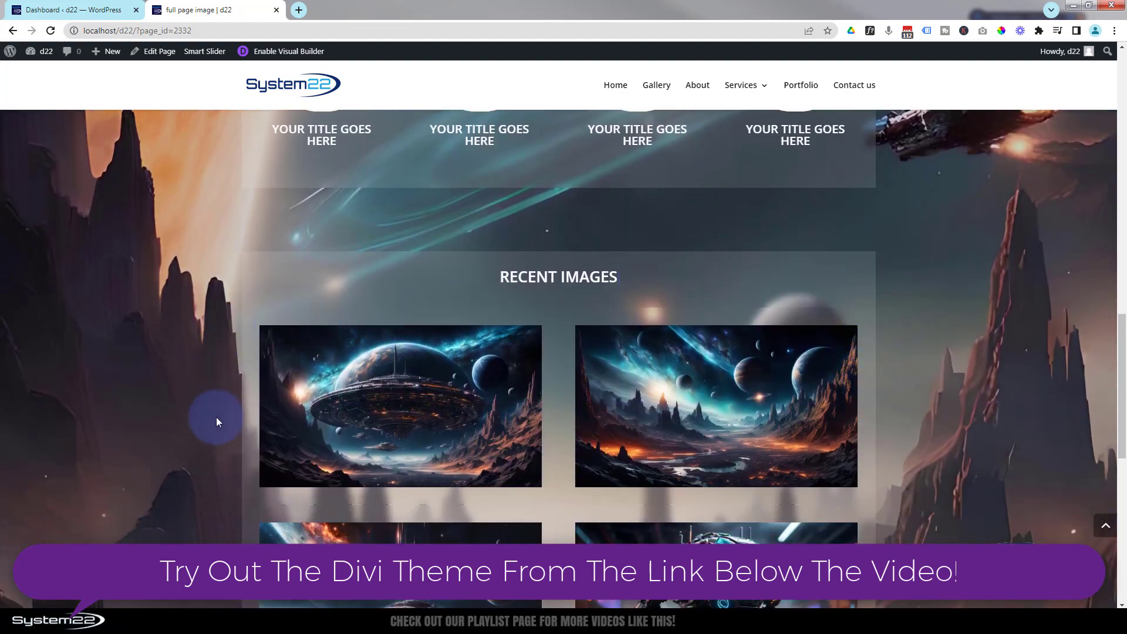
scroll(215, 421, down, 6)
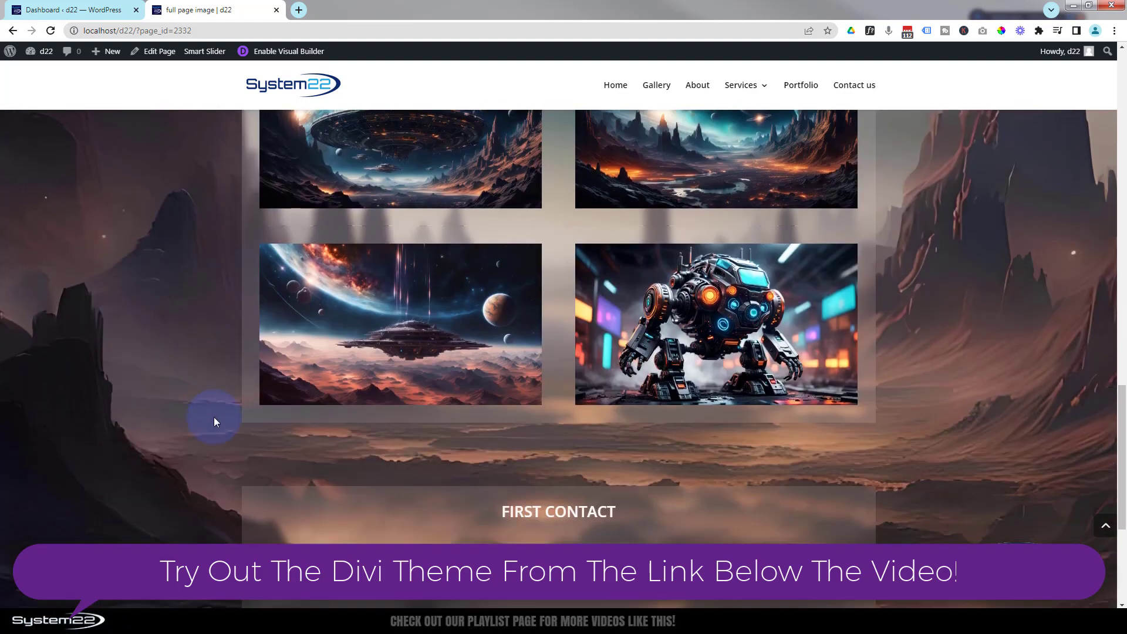
scroll(214, 420, down, 3)
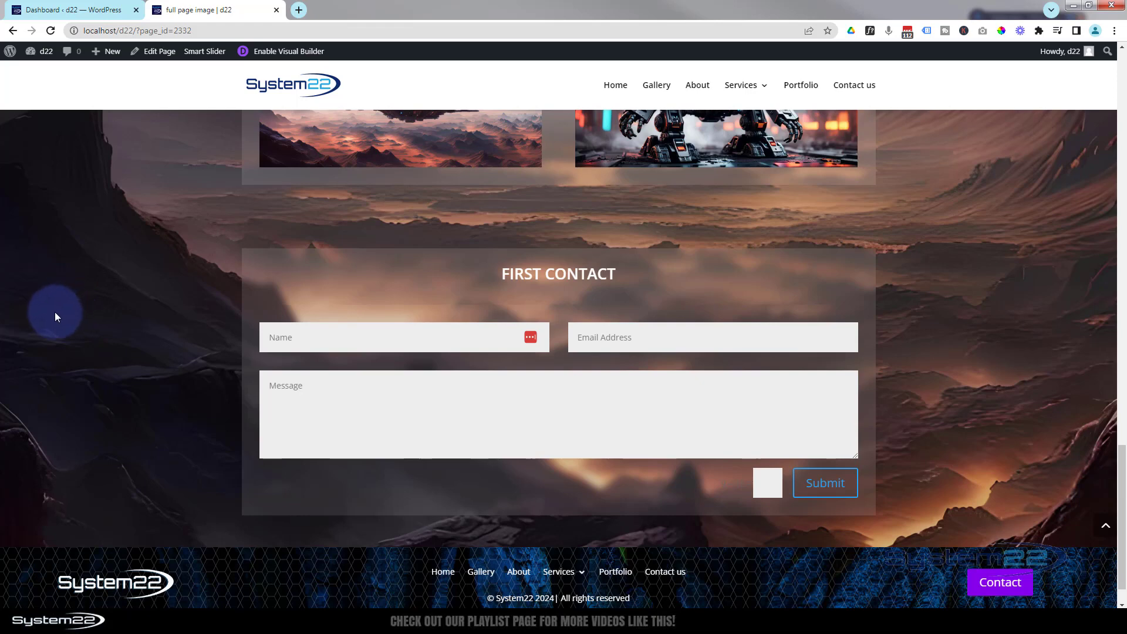
Create a new page titled "Frosty" and start building it from scratch with the Divi Builder.
mouse_move(111, 59)
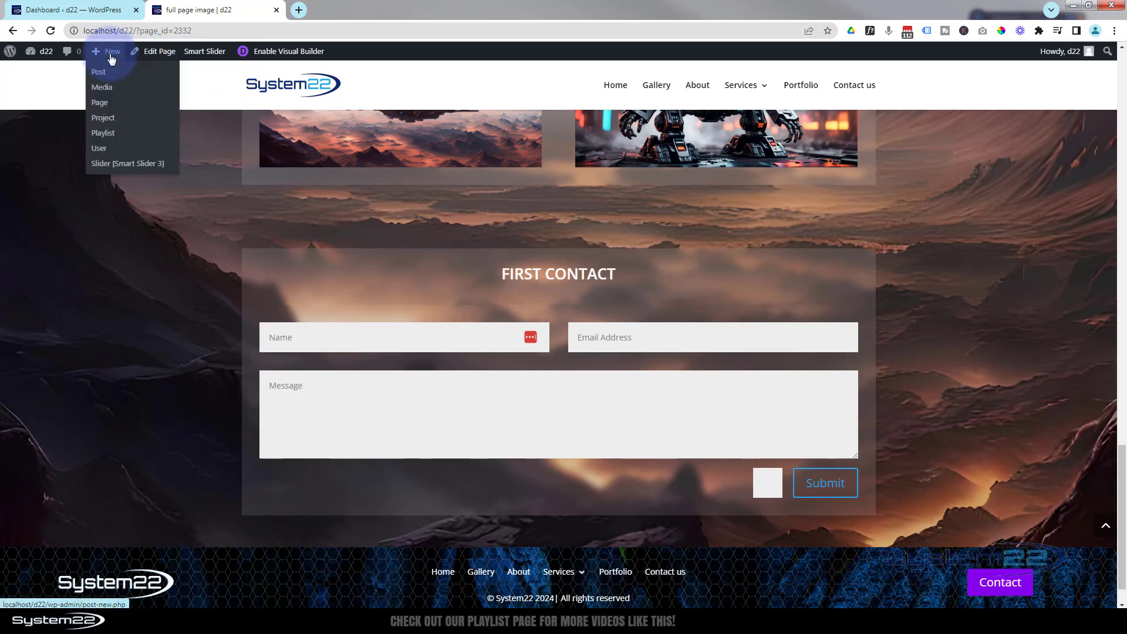
click(100, 105)
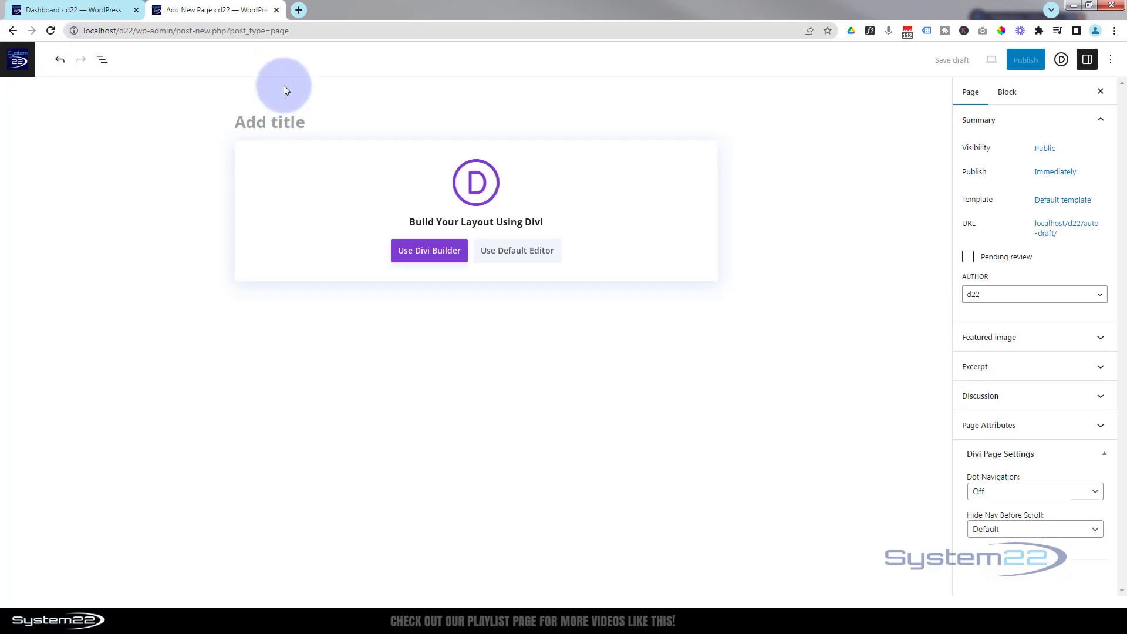
text(Frosty)
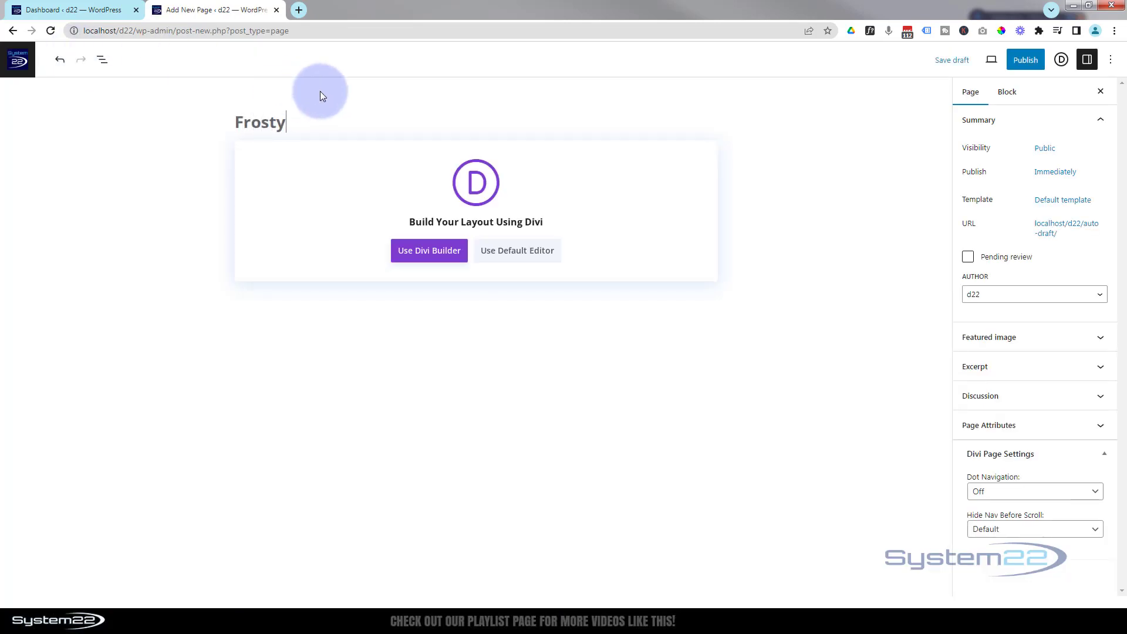
click(417, 258)
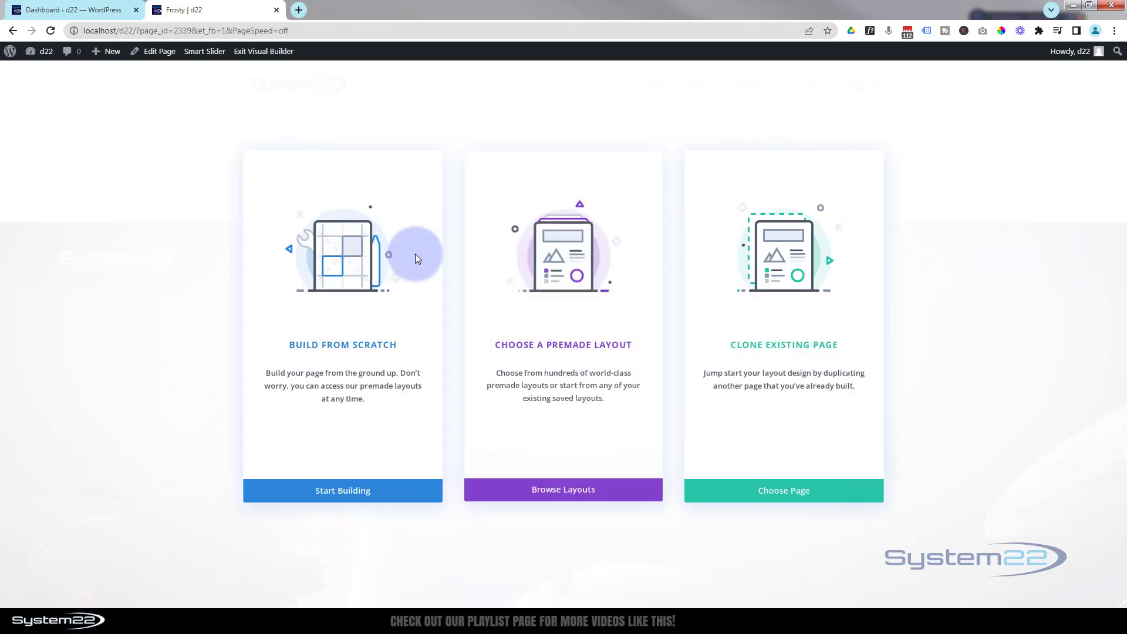
click(357, 498)
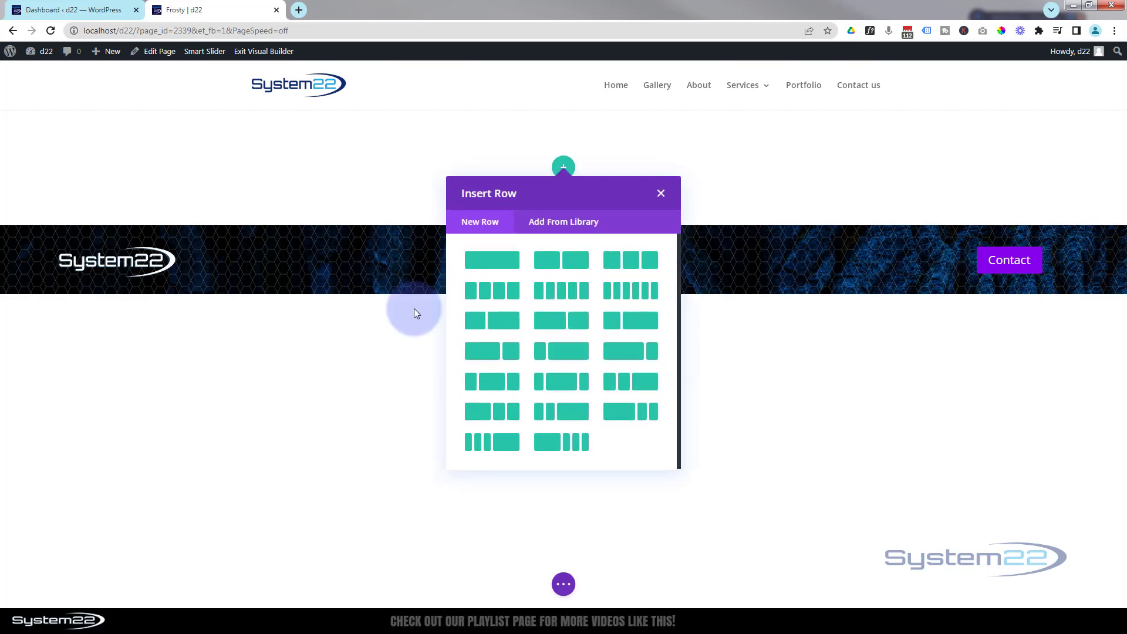
Insert a single-column row with a Blurb module and replace its image with the circled double-down-chevron icon.
click(491, 260)
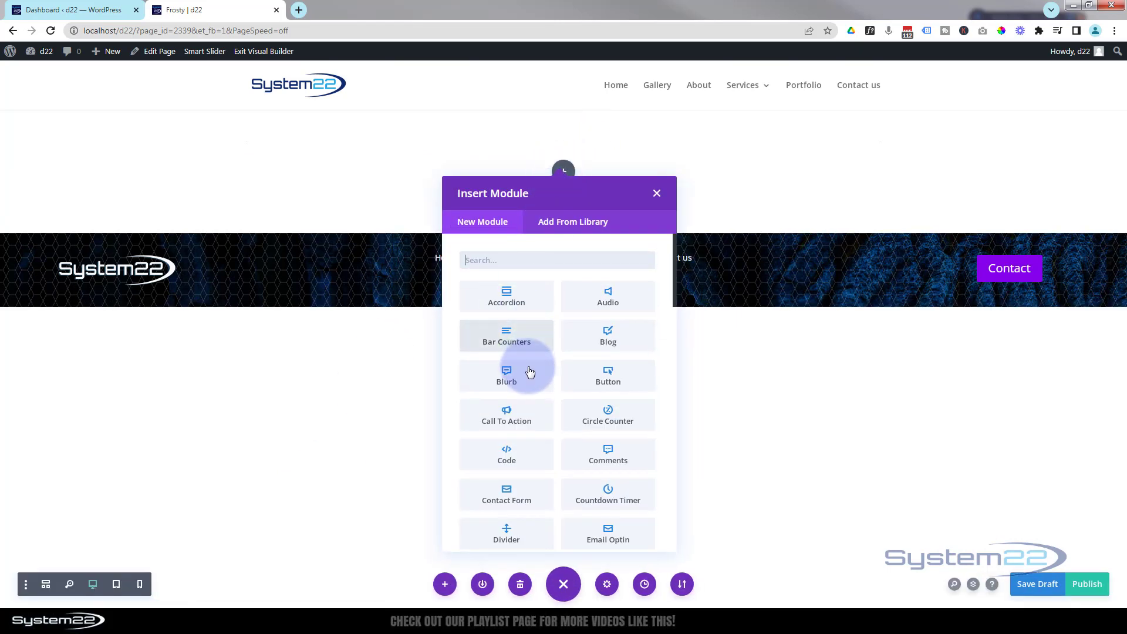
click(524, 376)
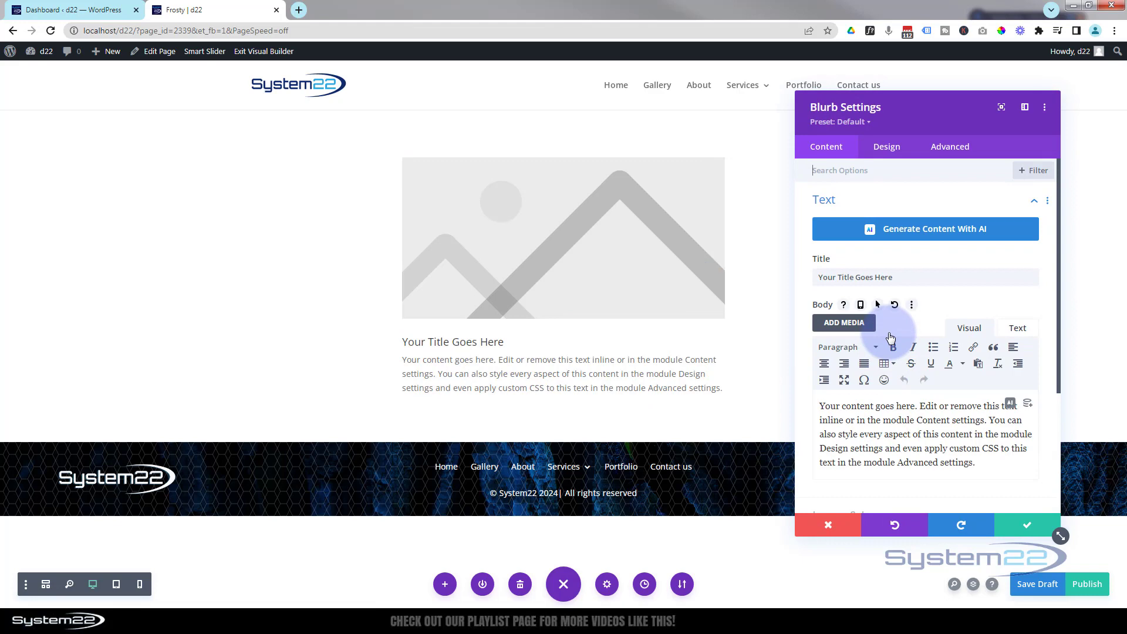
scroll(907, 443, down, 3)
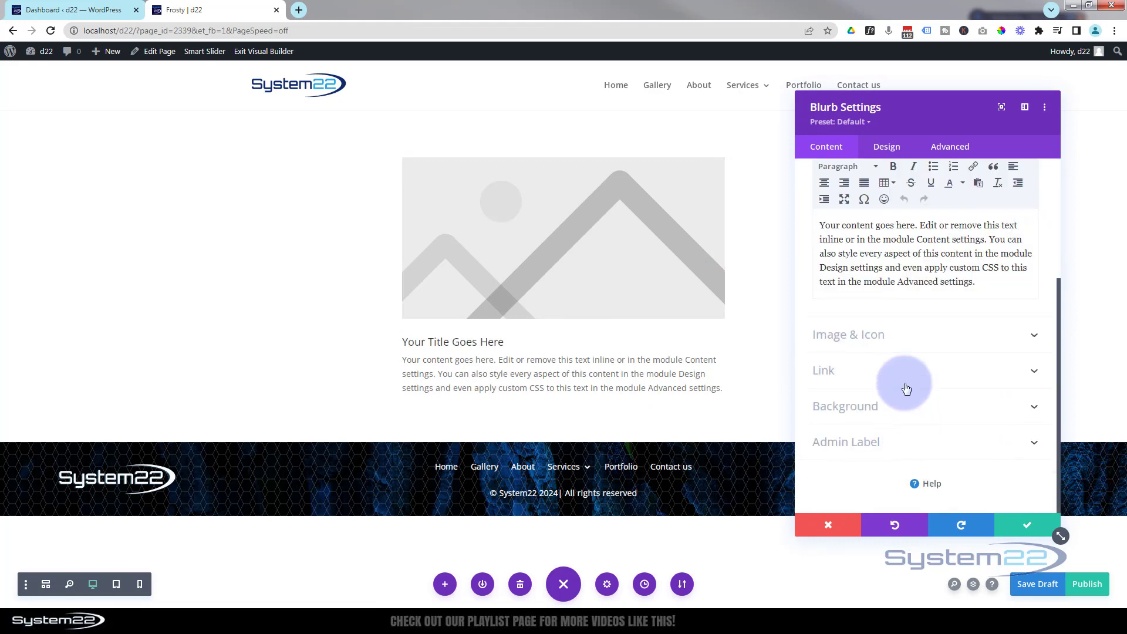
click(886, 344)
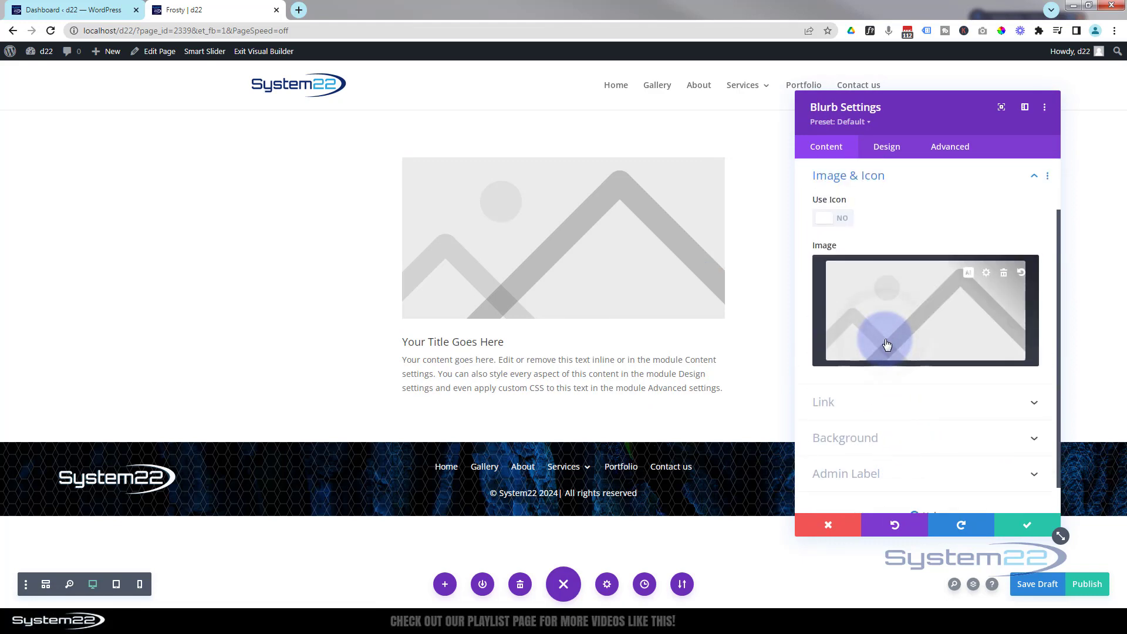
click(836, 220)
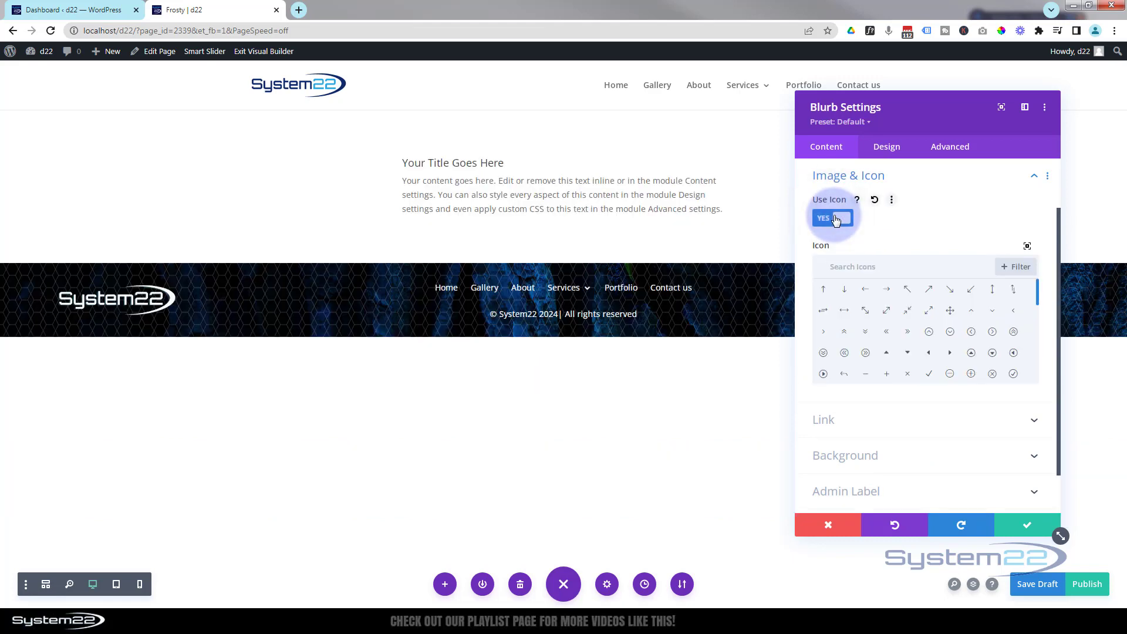
click(824, 353)
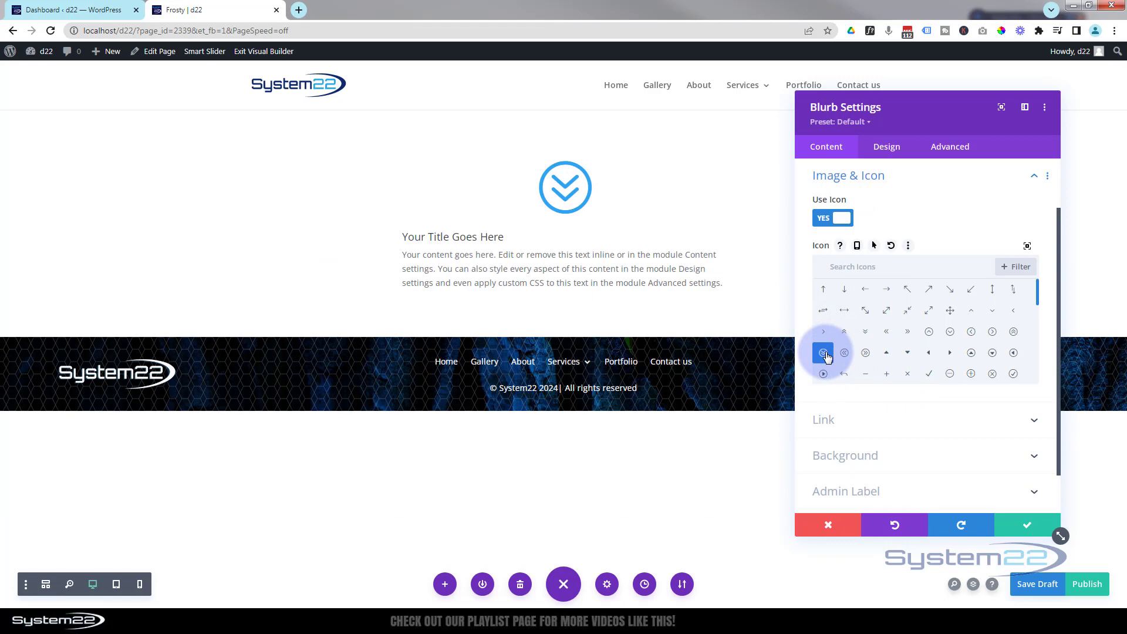
Center the blurb's text, set its content width to 100%, and save the module settings.
click(886, 149)
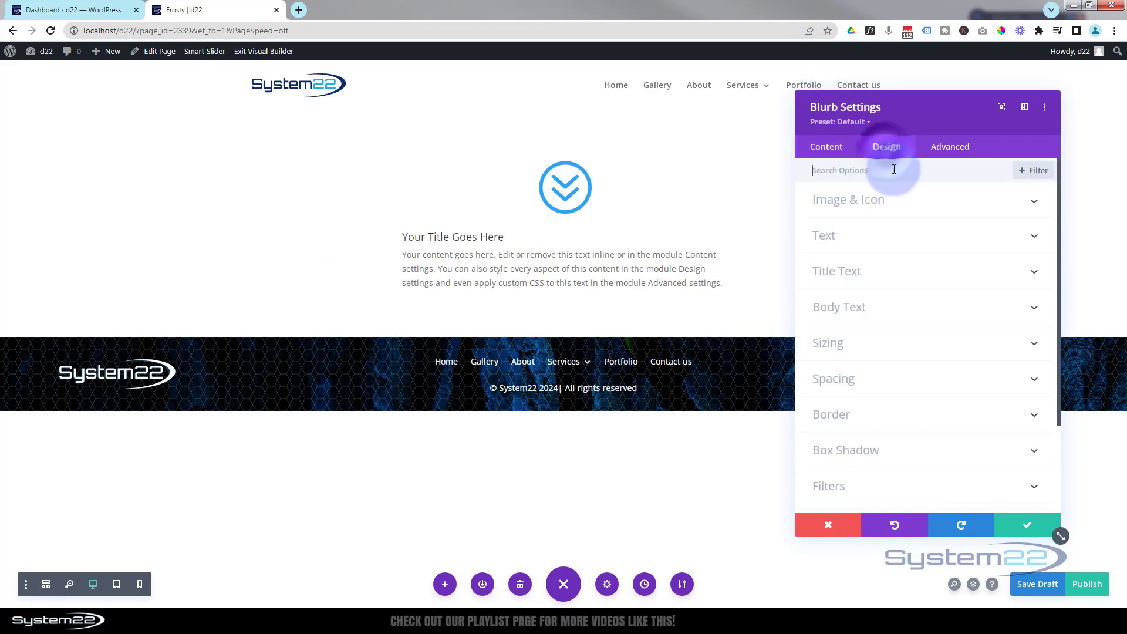
click(915, 238)
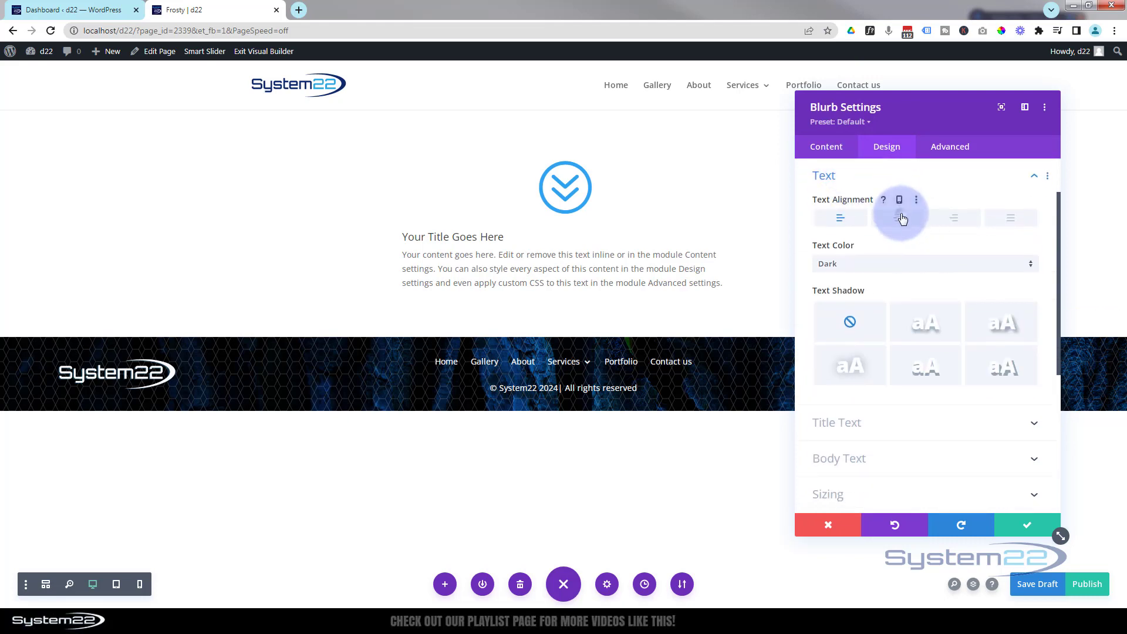
click(902, 218)
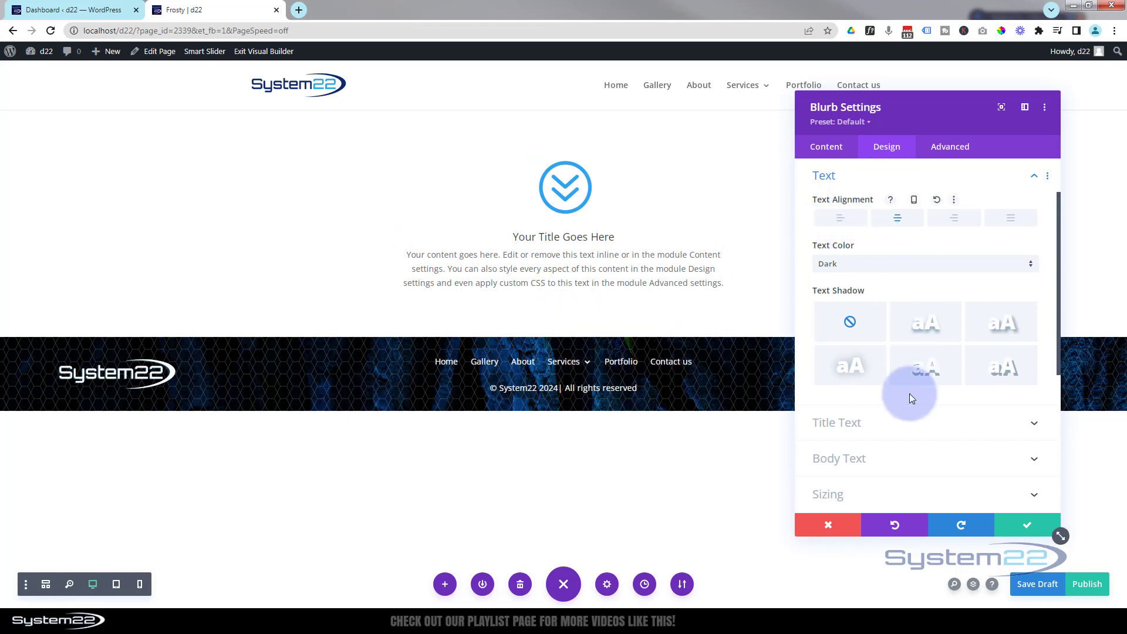
scroll(909, 390, down, 3)
click(879, 378)
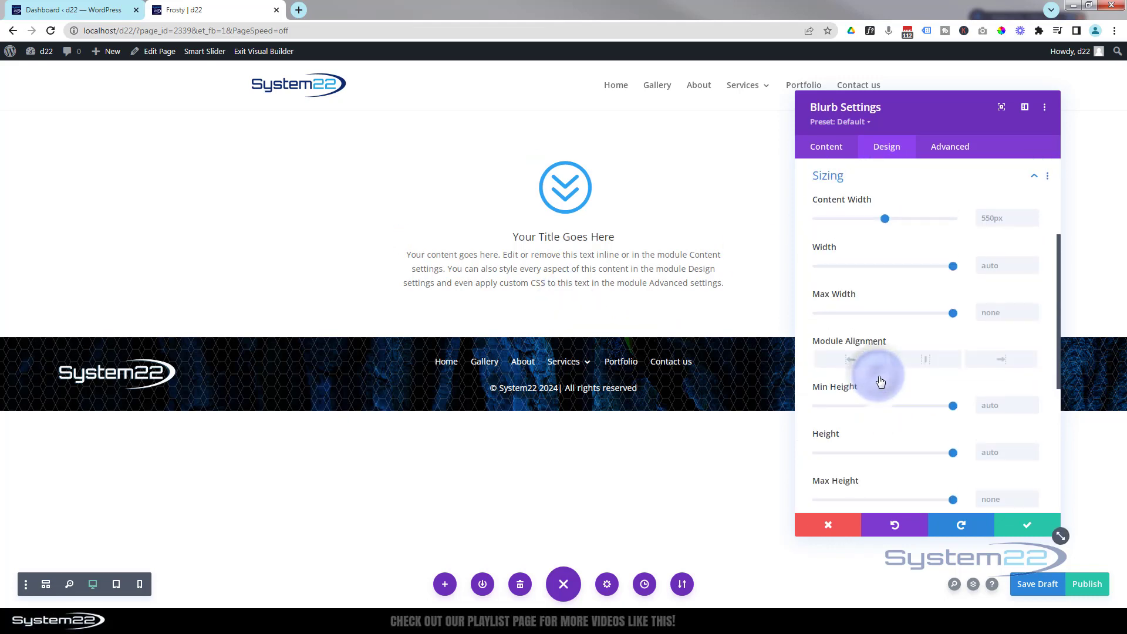
click(981, 233)
double_click(988, 206)
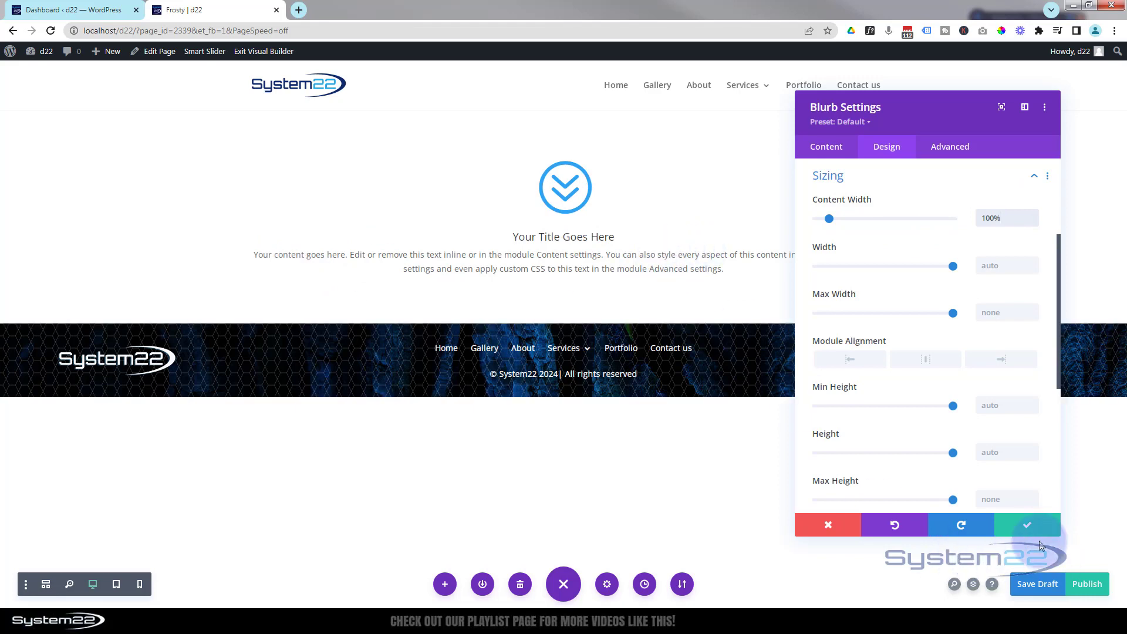
click(1029, 525)
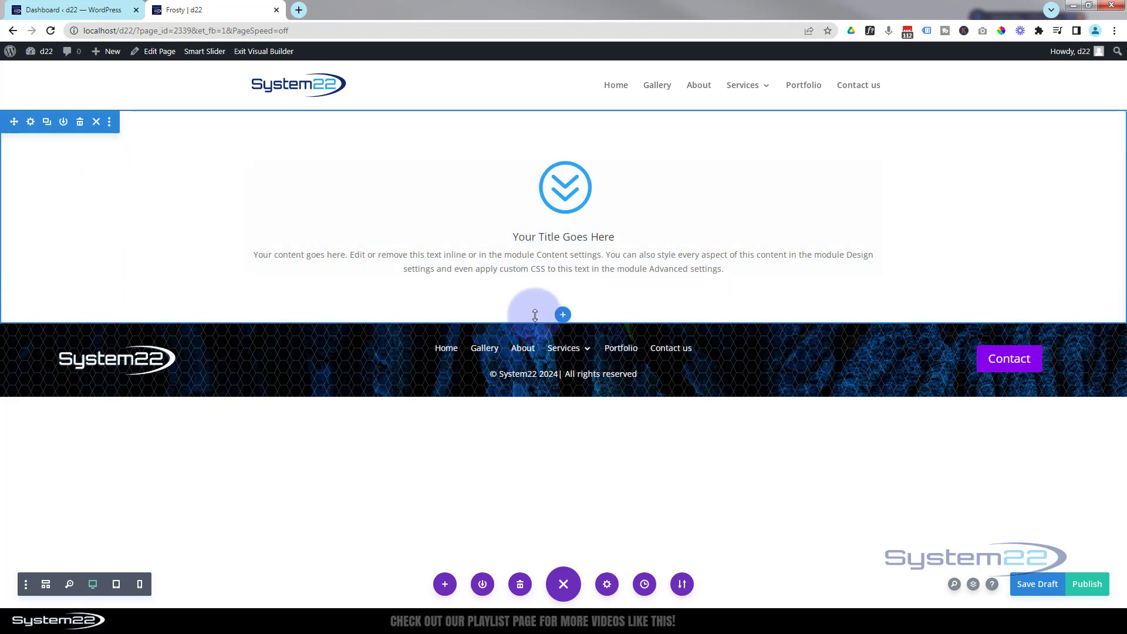
Add a regular section below the blurb with a three-column row and a Call To Action module in the first column.
click(562, 315)
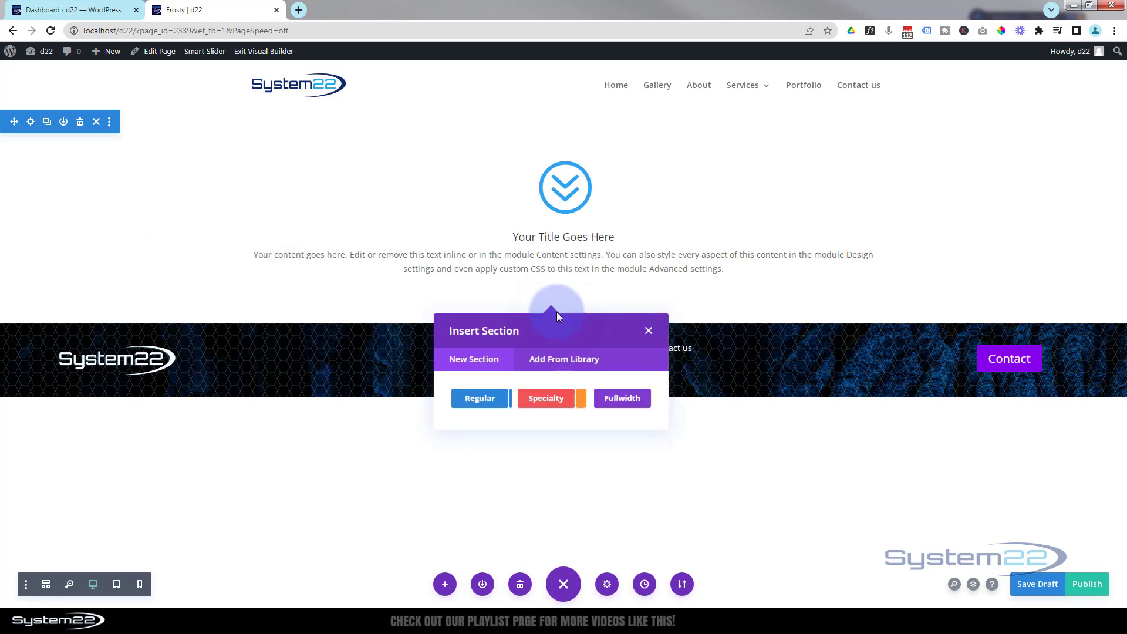
click(476, 408)
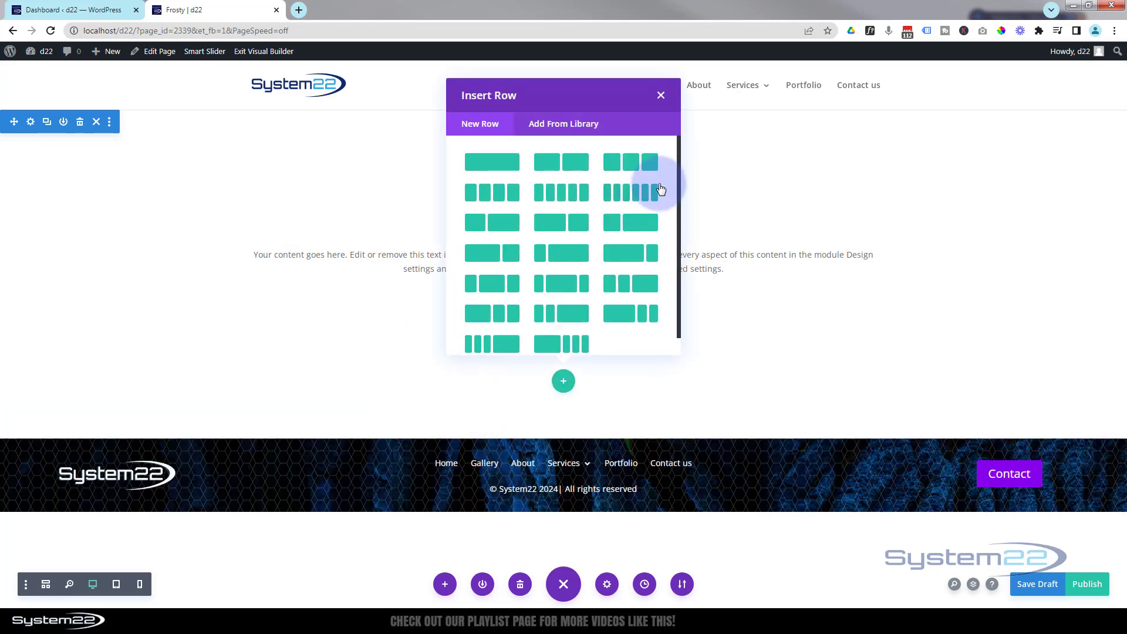
click(626, 166)
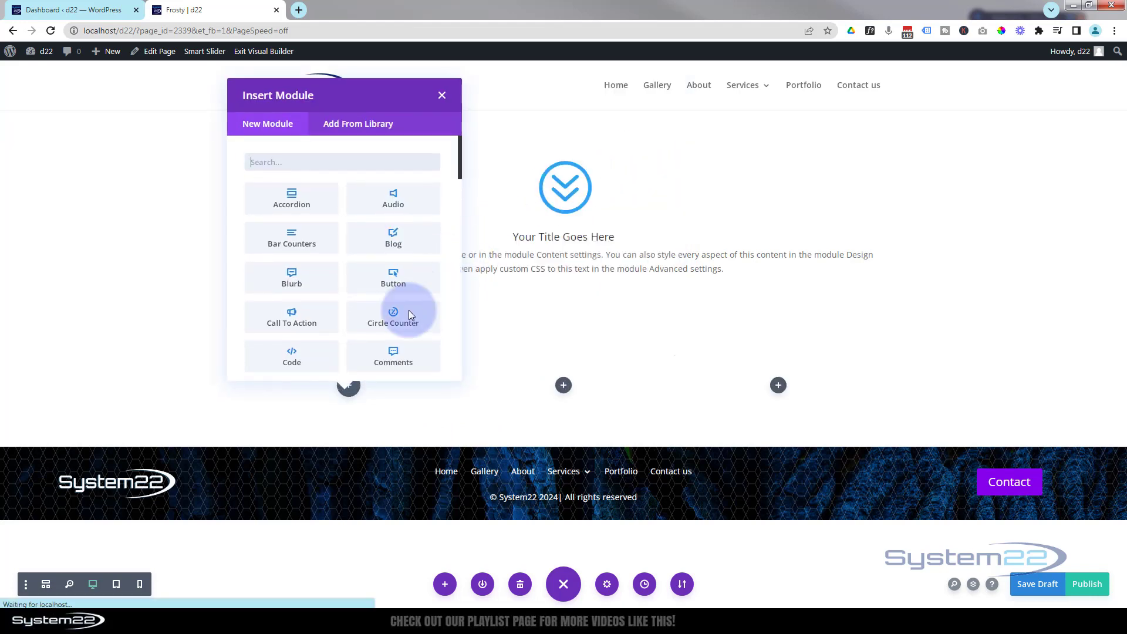
click(297, 321)
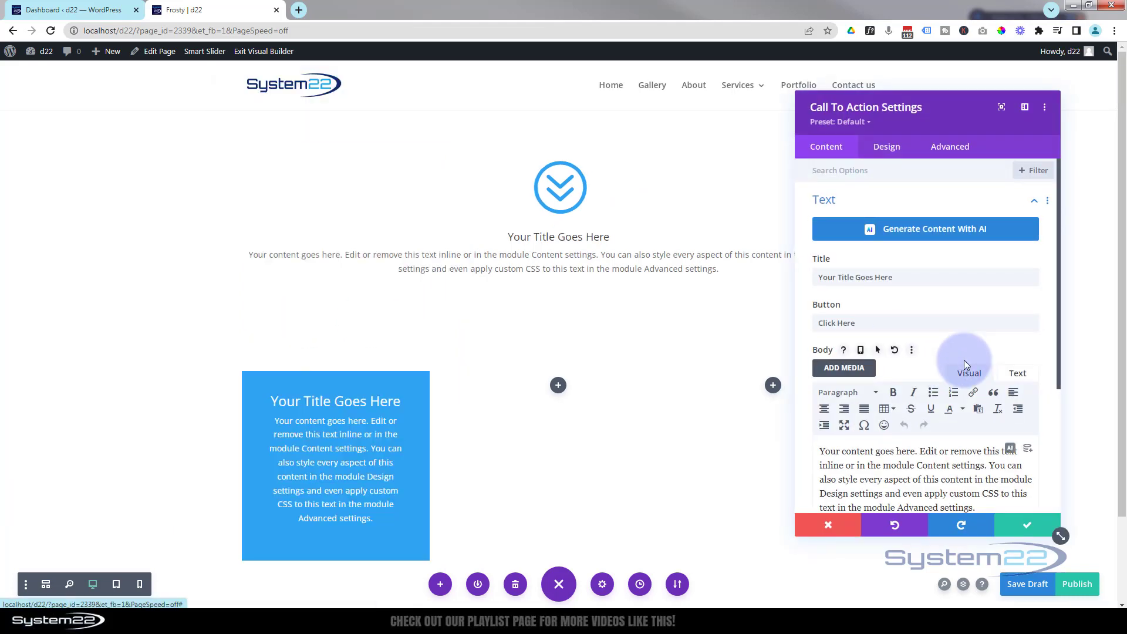
Set the Call To Action's background color to semi-transparent black, rgba(0,0,0,0.26).
scroll(961, 355, down, 3)
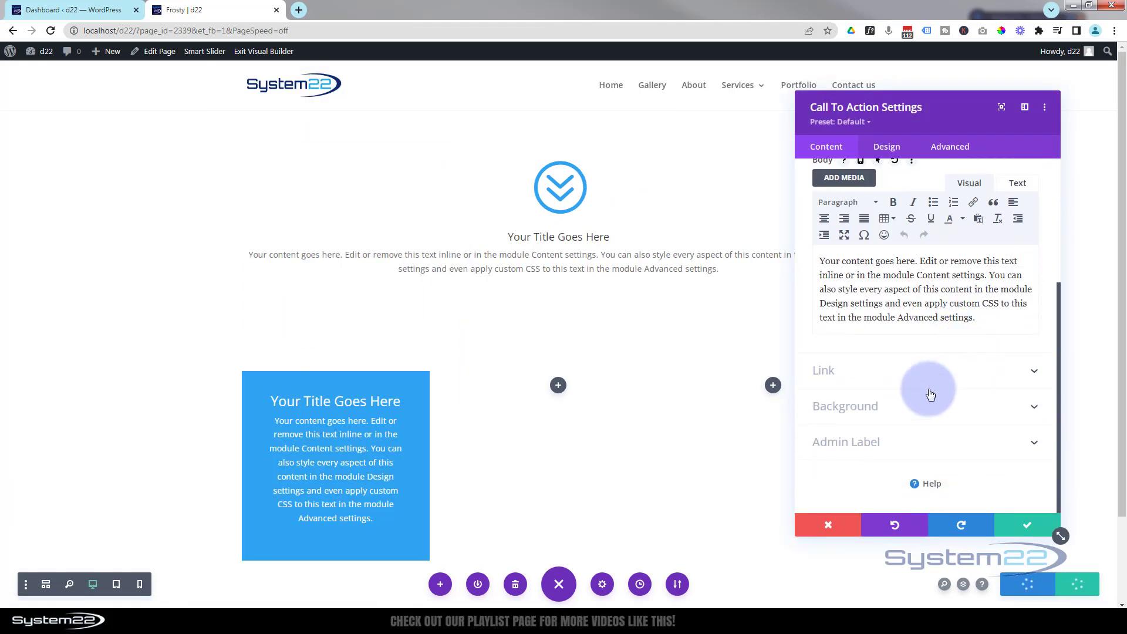
click(922, 413)
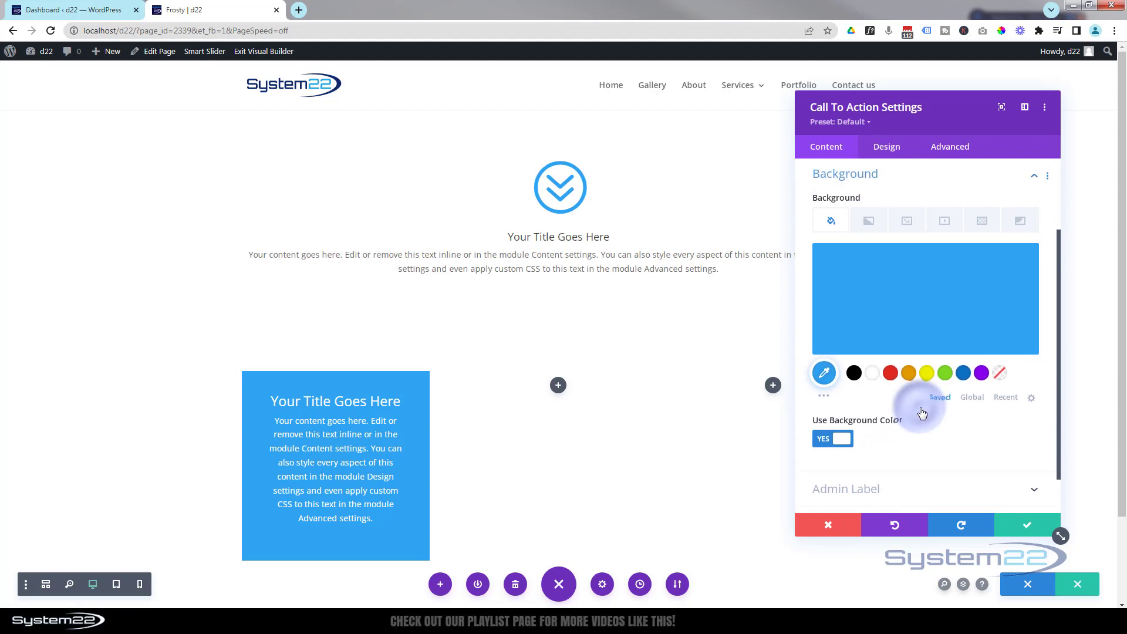
click(853, 375)
click(1006, 322)
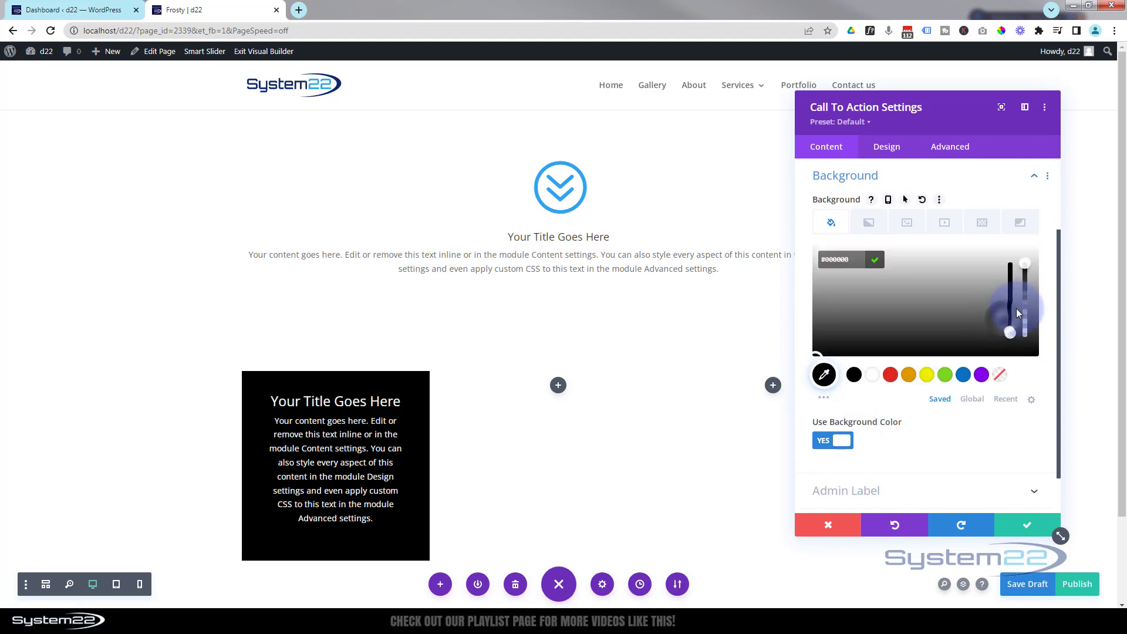
drag(1025, 268, 1027, 329)
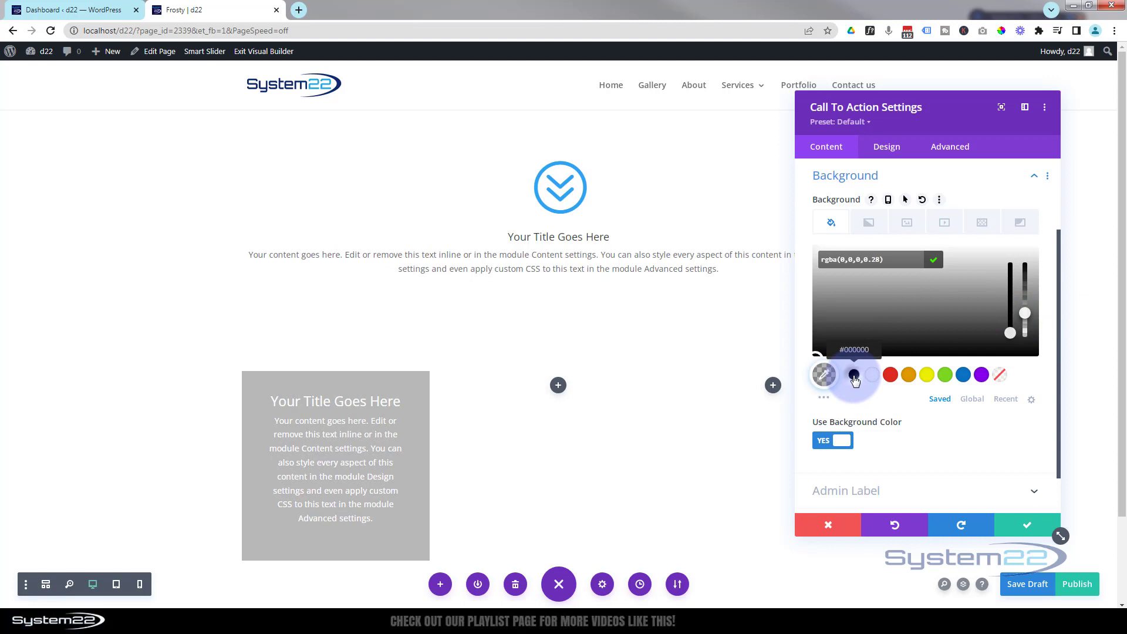
click(854, 376)
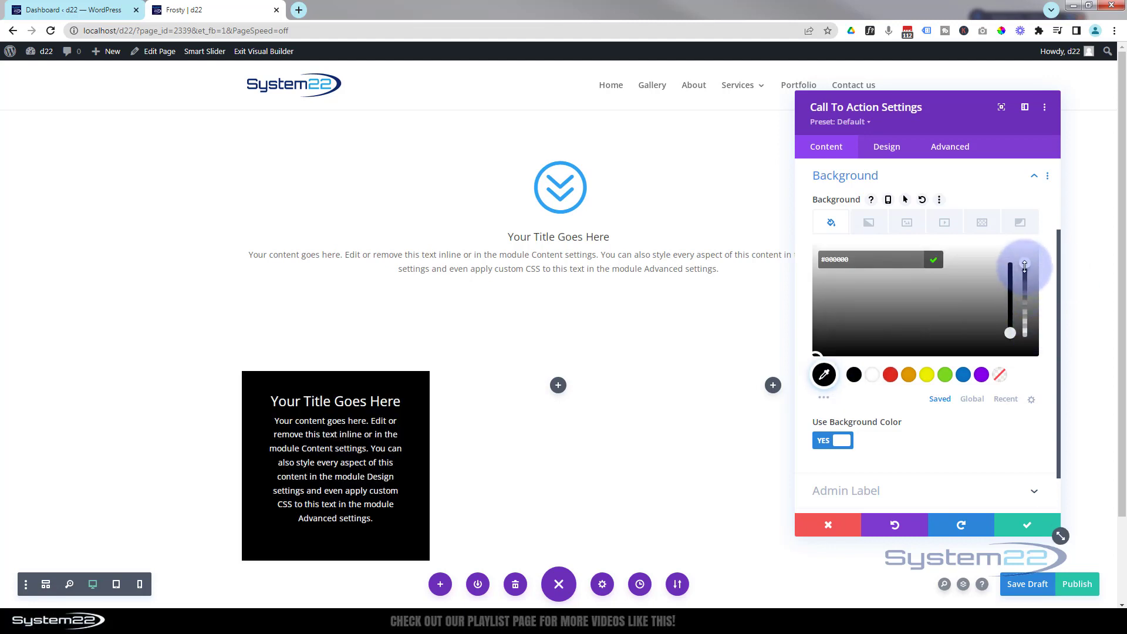
drag(1024, 266, 1025, 330)
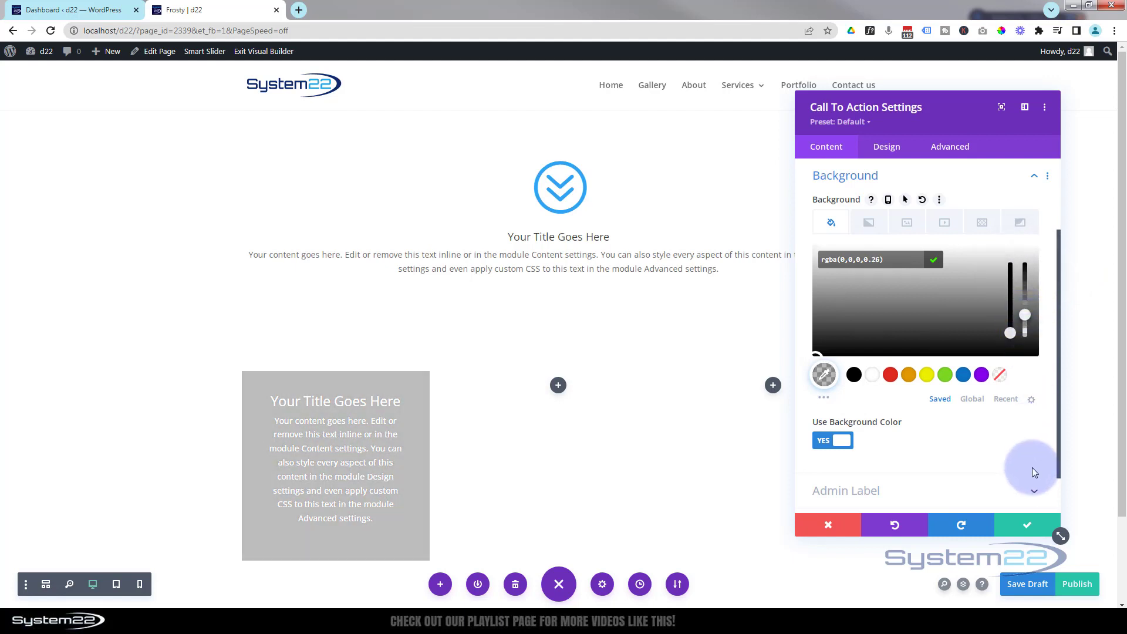
Save the Call To Action settings and copy the module into the row's second and third columns.
click(1027, 524)
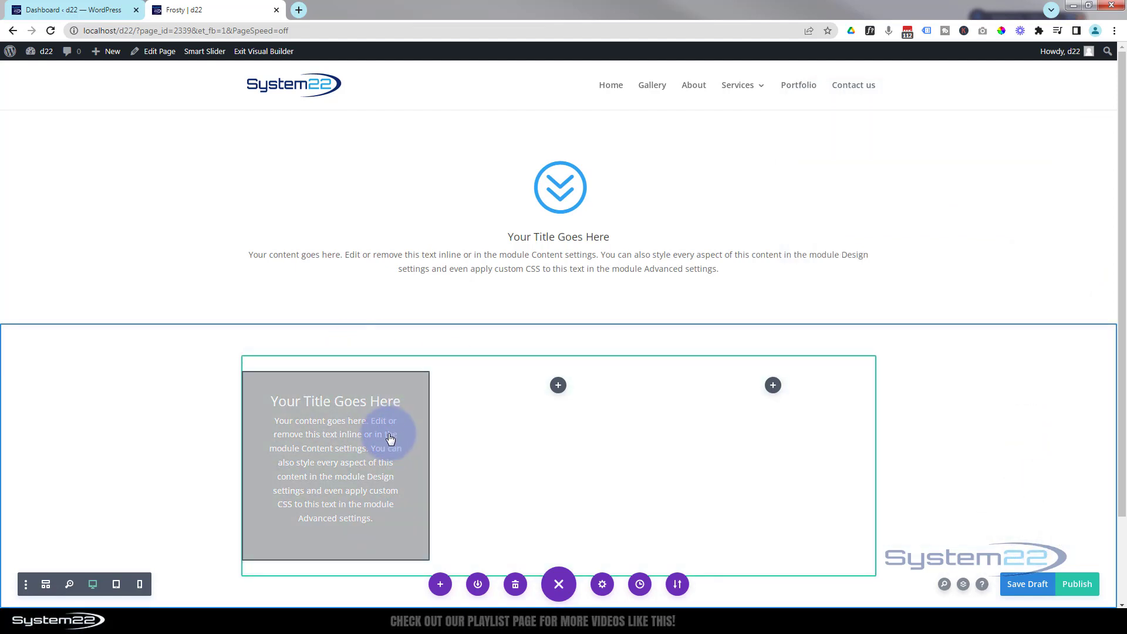
click(366, 445)
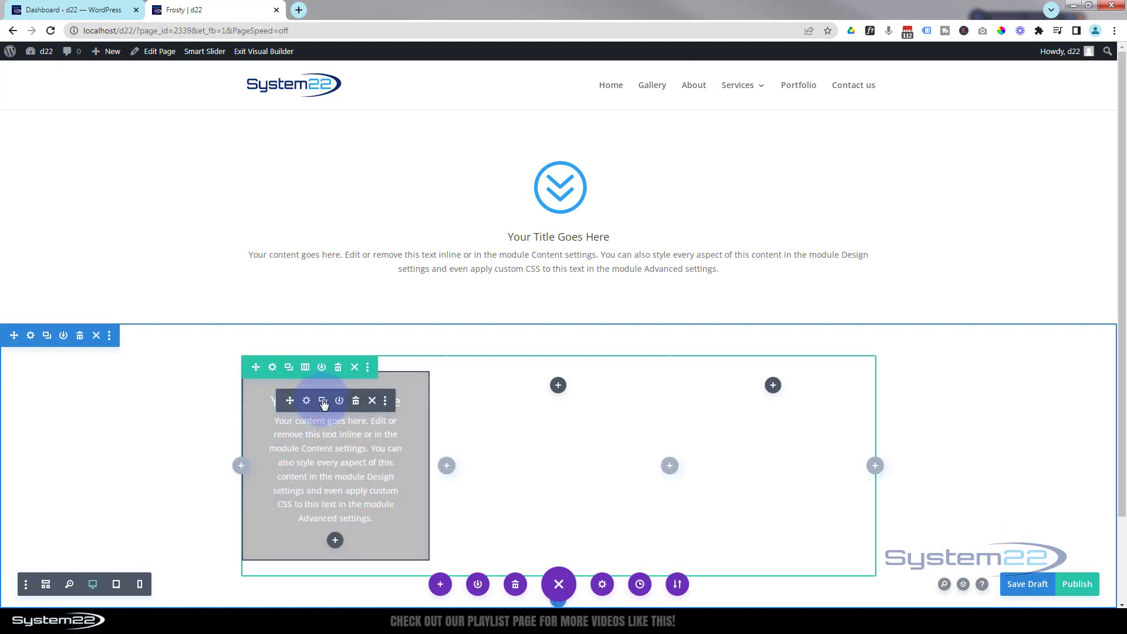
click(322, 405)
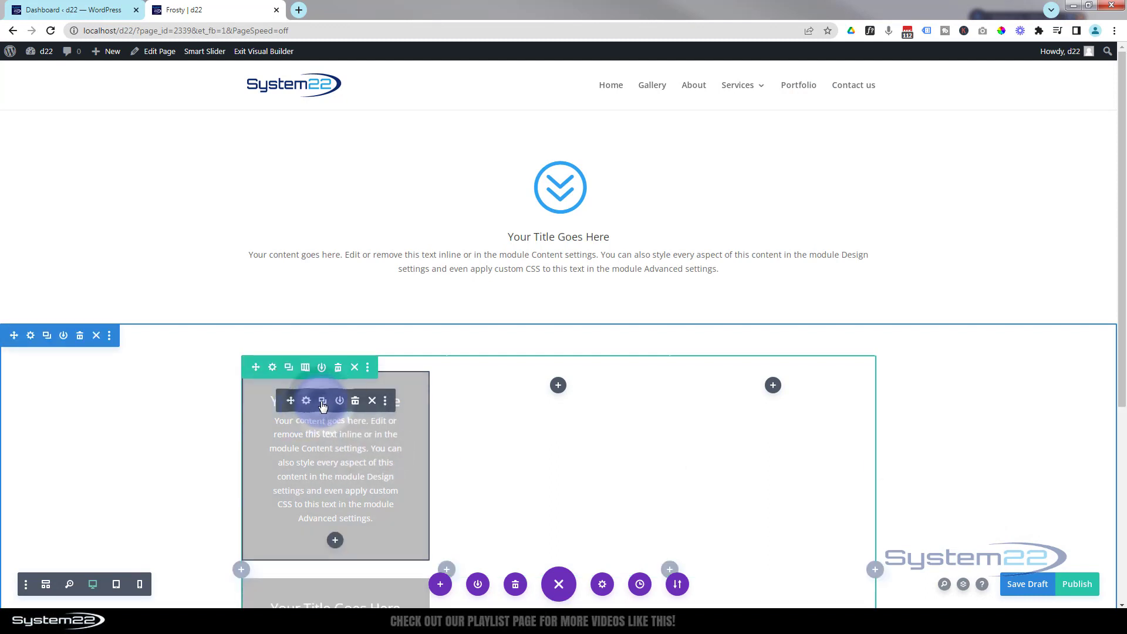
drag(290, 400, 369, 389)
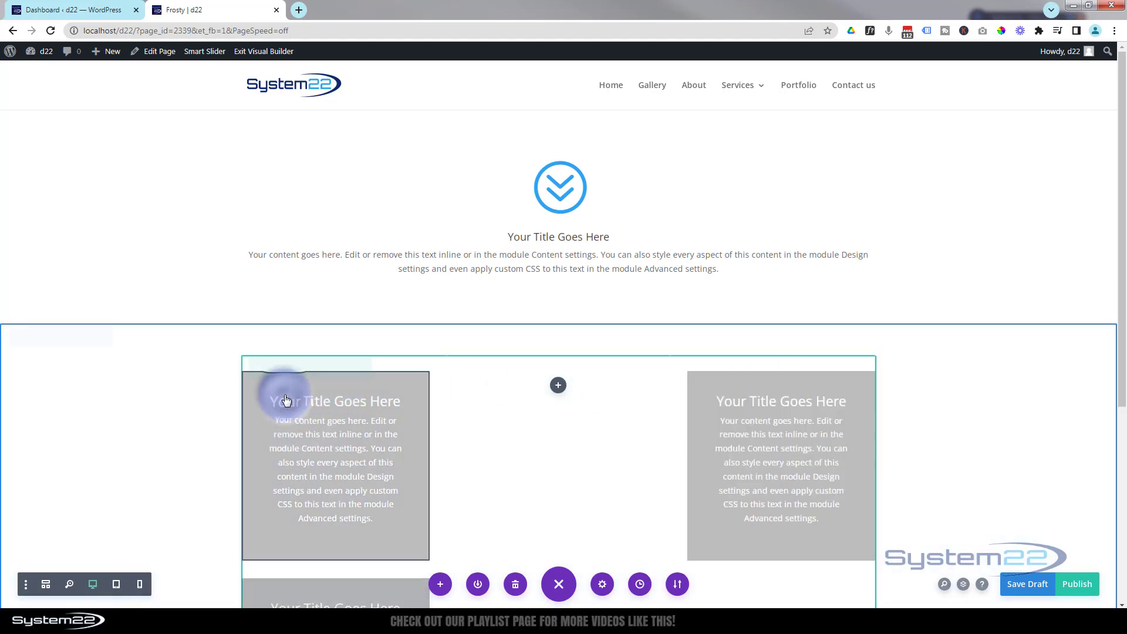
mouse_move(289, 402)
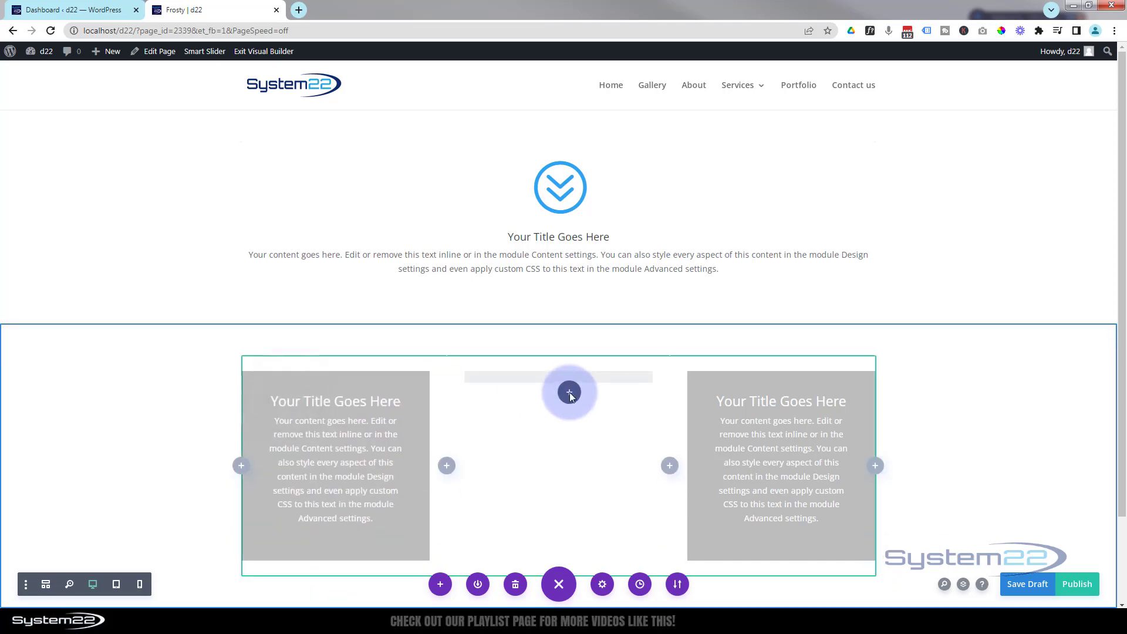
key(ctrl+v)
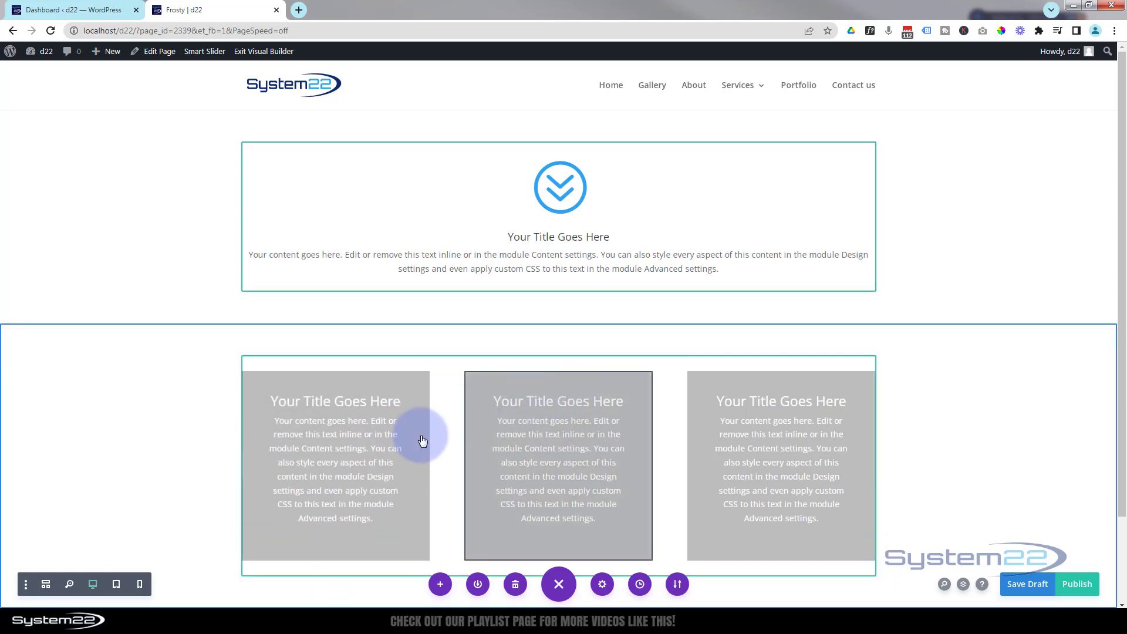
Duplicate the three-column row of Call To Action modules within its section.
scroll(423, 433, down, 1)
scroll(425, 437, down, 1)
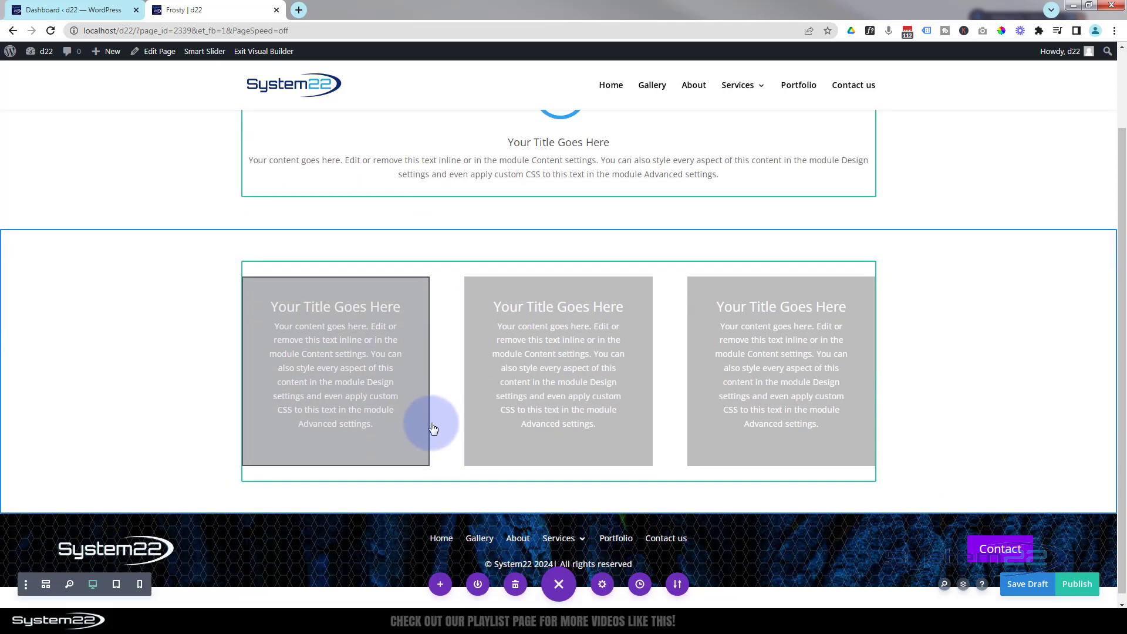
click(449, 391)
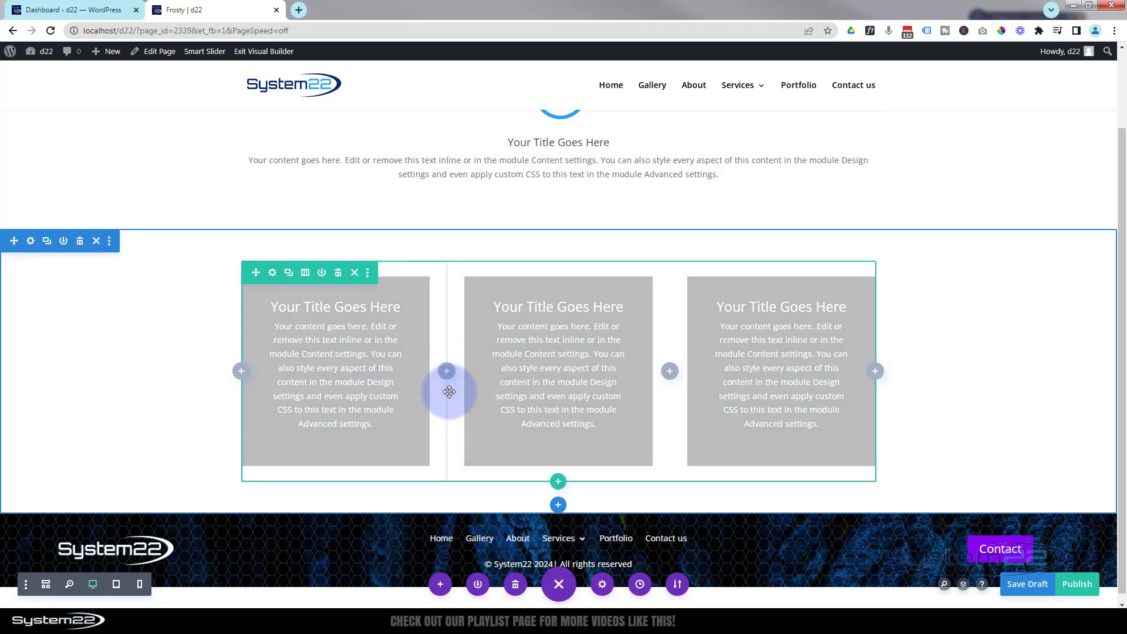
click(289, 274)
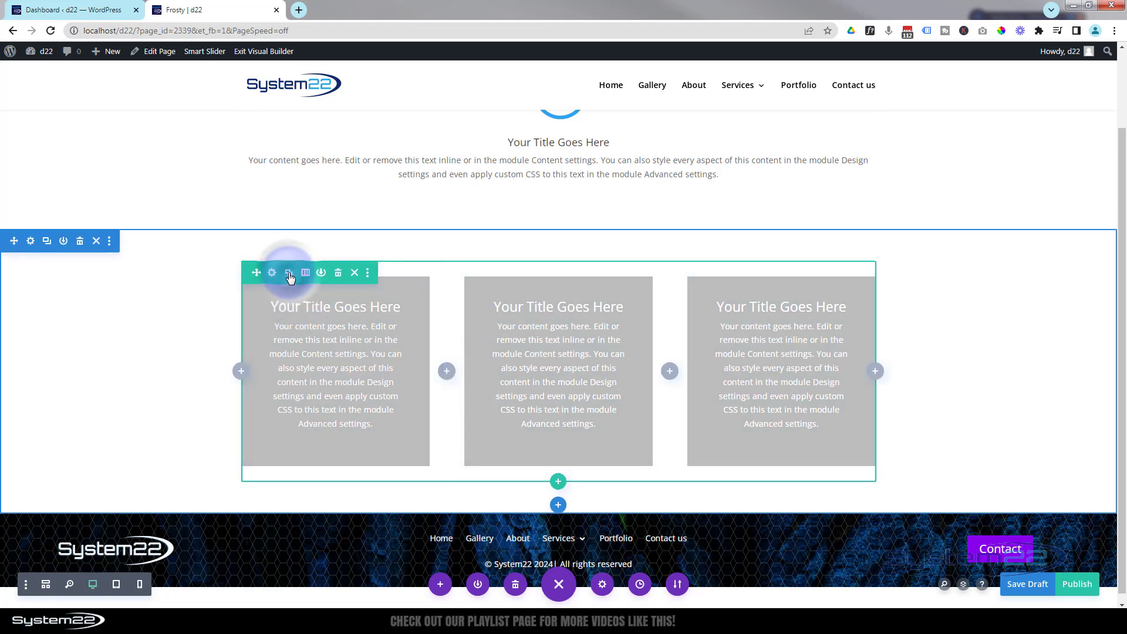
scroll(194, 376, down, 2)
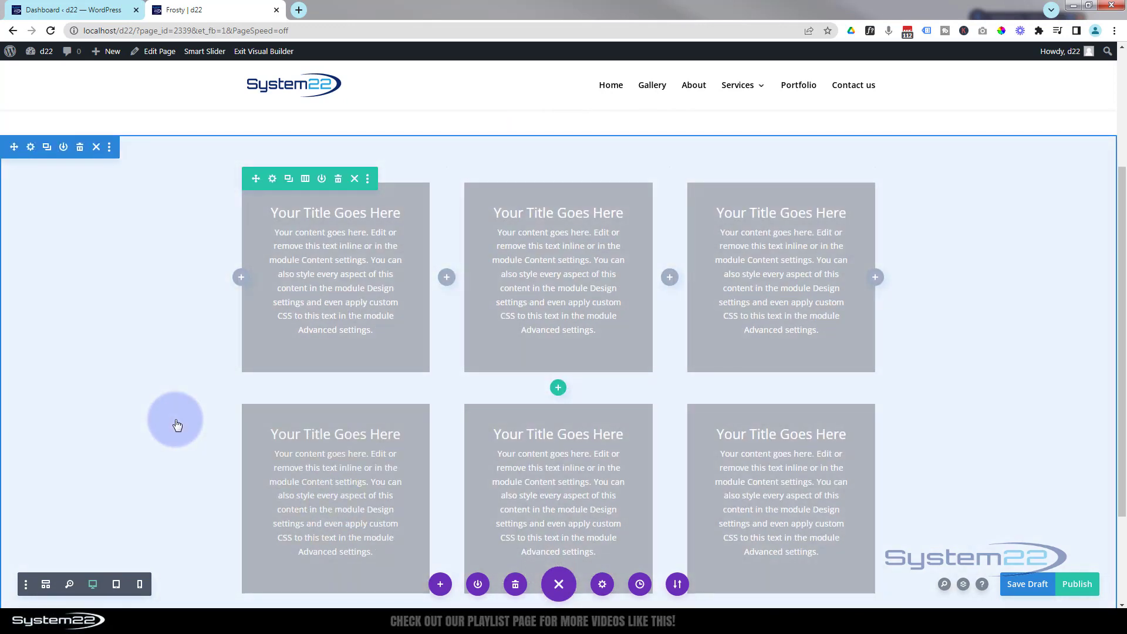
Add a regular section below the Call To Action rows with a two-column row and an Image module in the first column.
scroll(176, 422, down, 3)
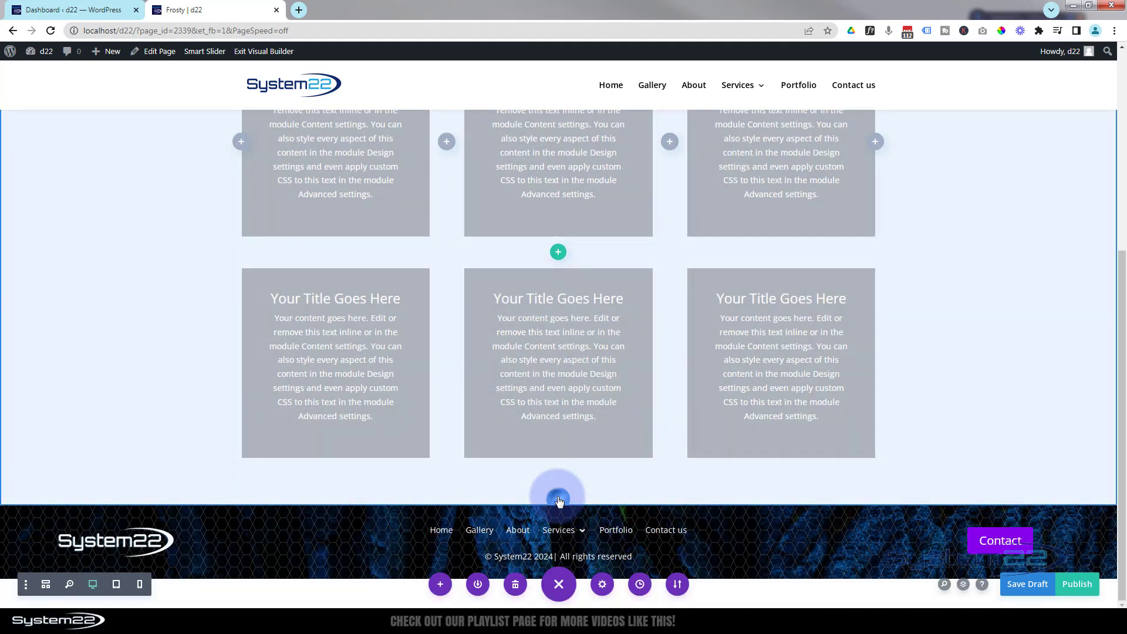
click(558, 500)
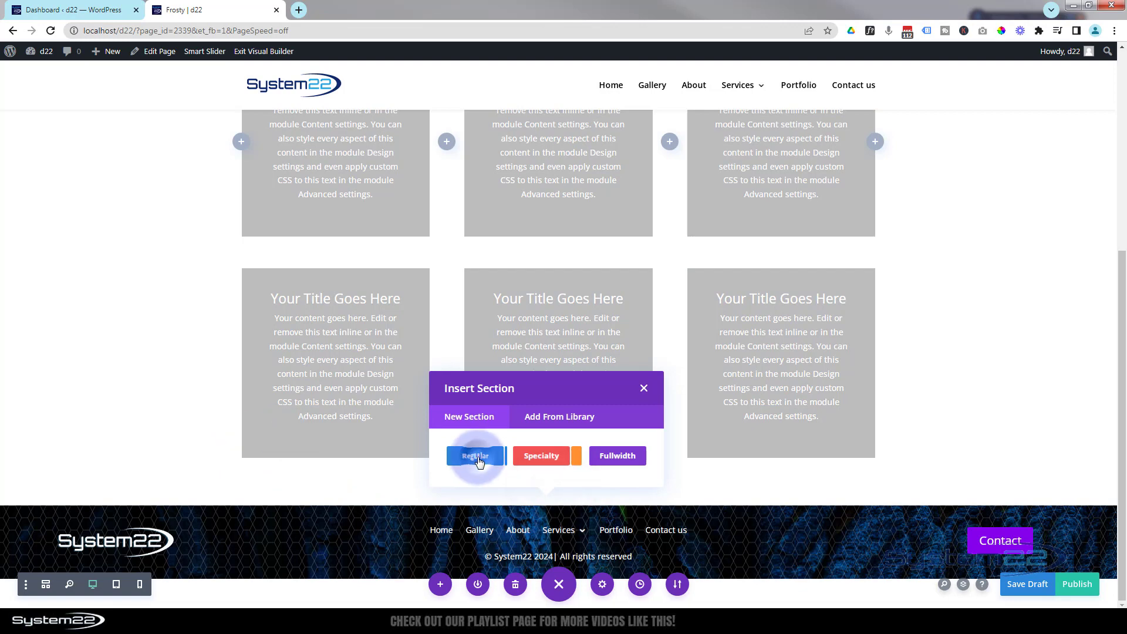
click(479, 462)
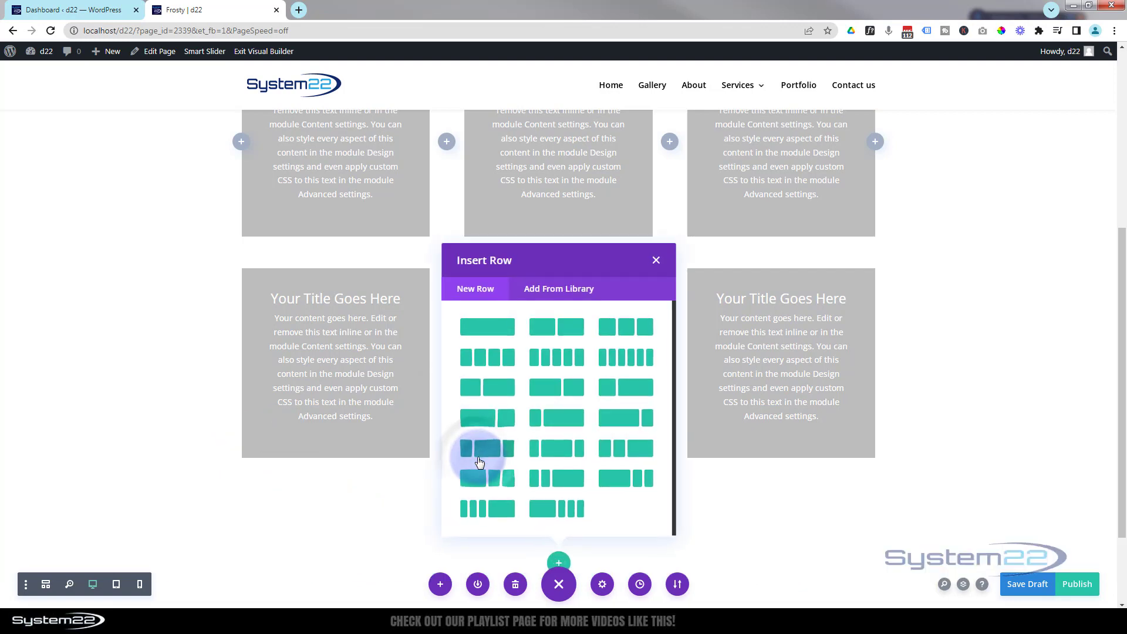
click(553, 328)
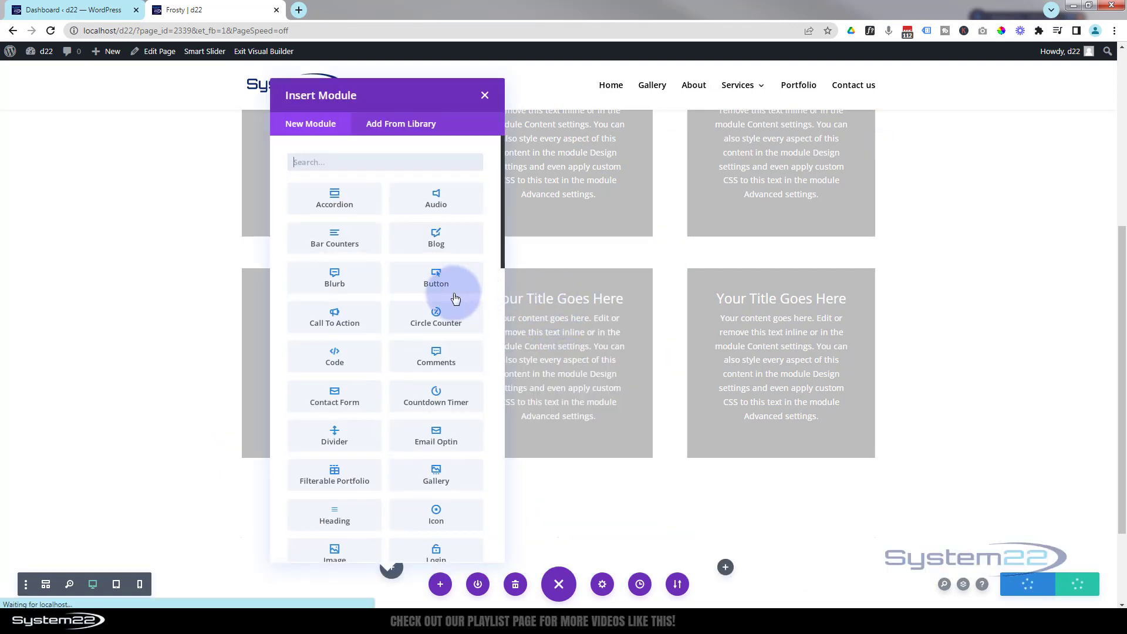
scroll(435, 294, down, 4)
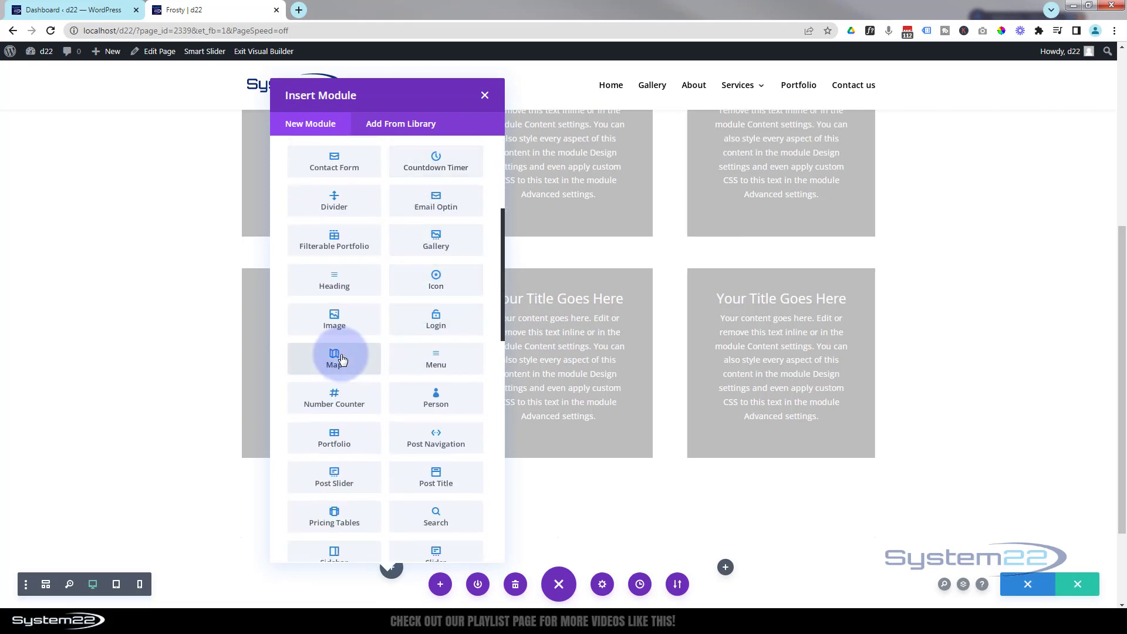
click(347, 330)
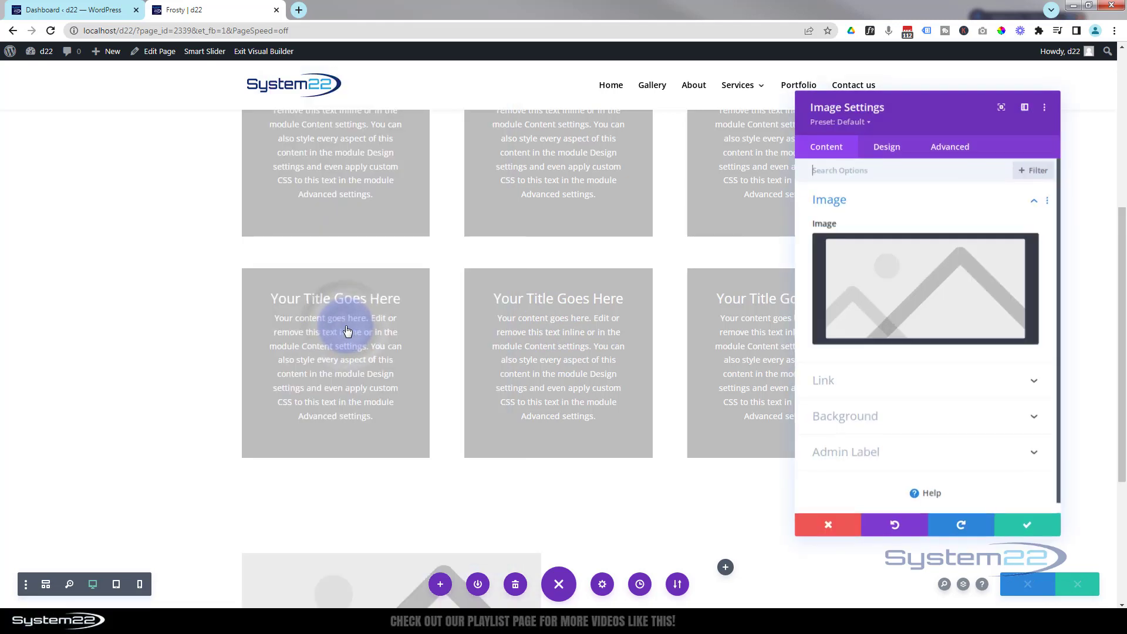
Set the module's image to the planetary landscape with glowing orange ground from the media library and save the settings.
click(928, 319)
click(452, 288)
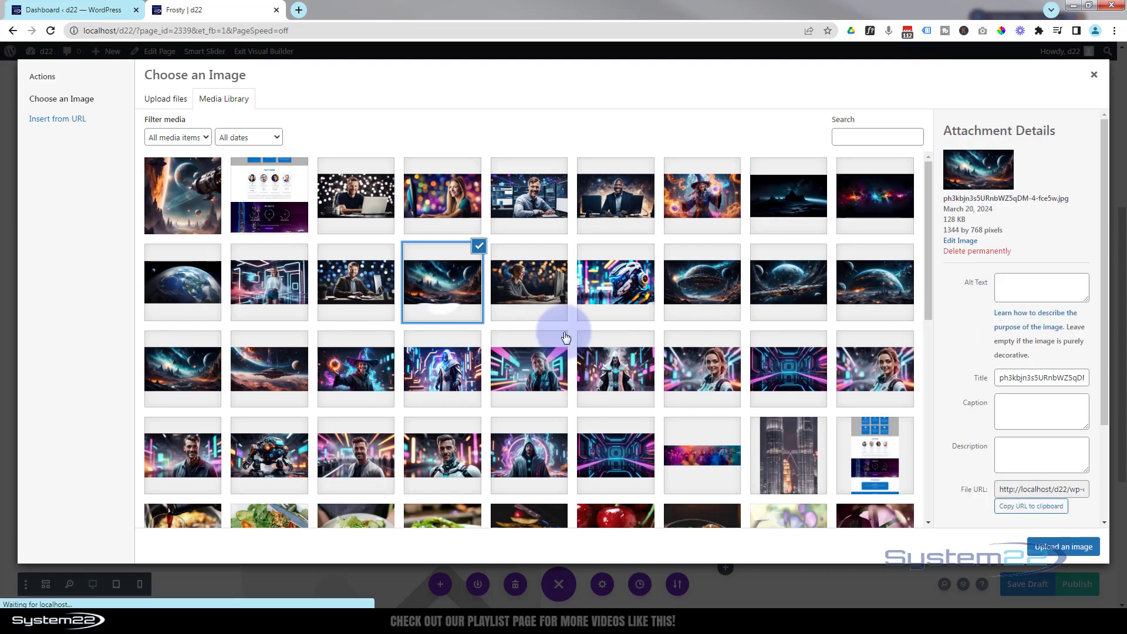
click(1070, 555)
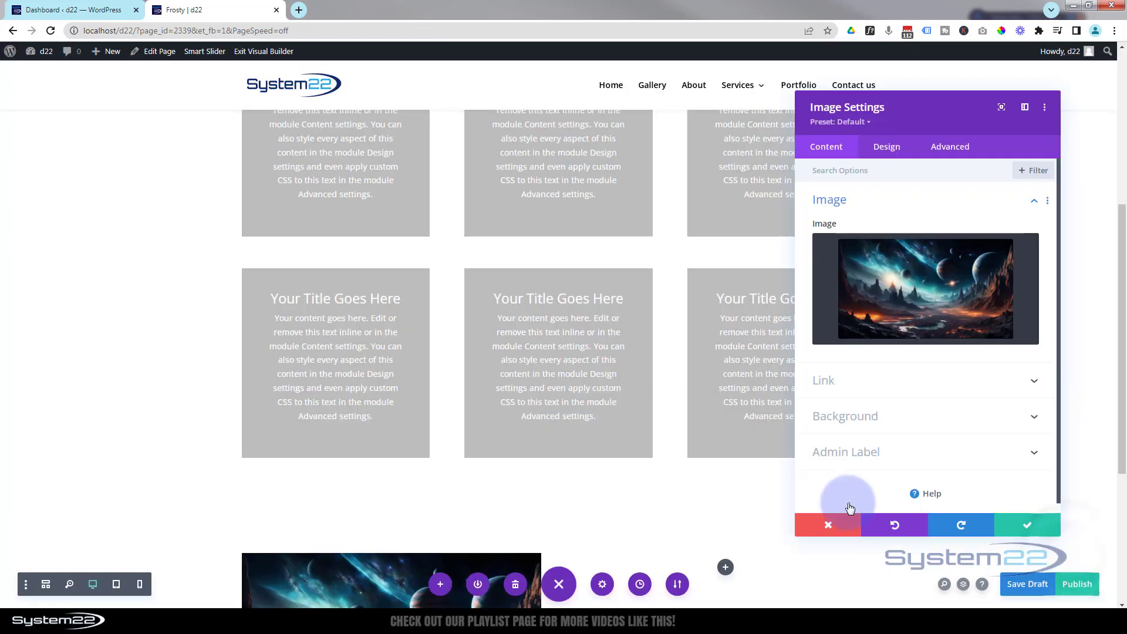
scroll(742, 478, down, 5)
click(1010, 530)
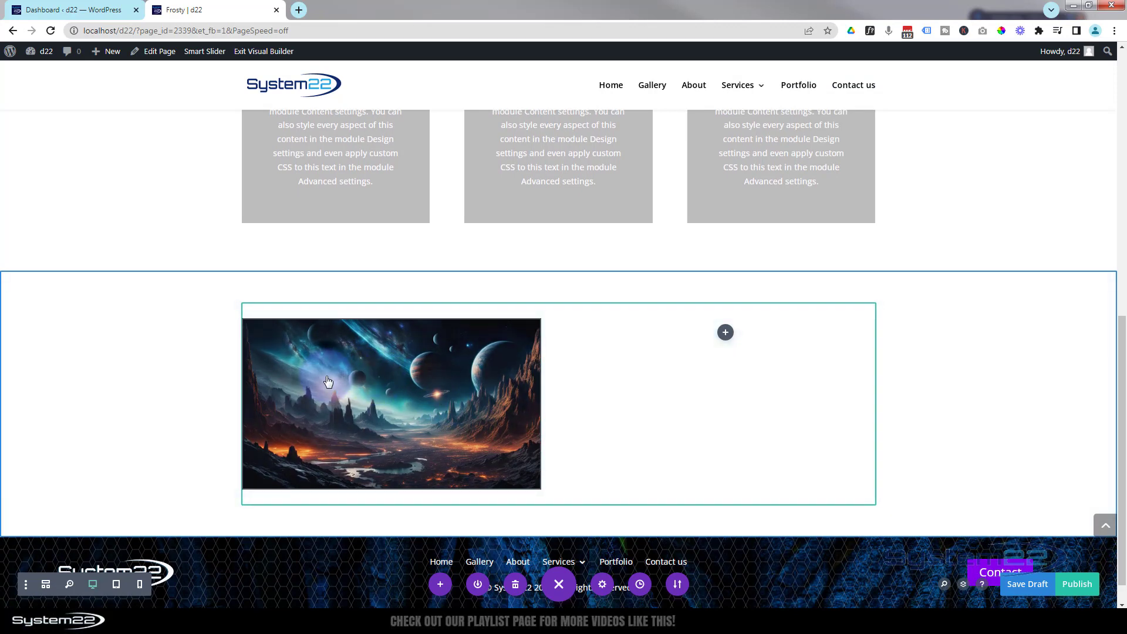
Duplicate the landscape Image module and arrange the copies into a two-by-two grid across both columns.
mouse_move(327, 369)
click(378, 349)
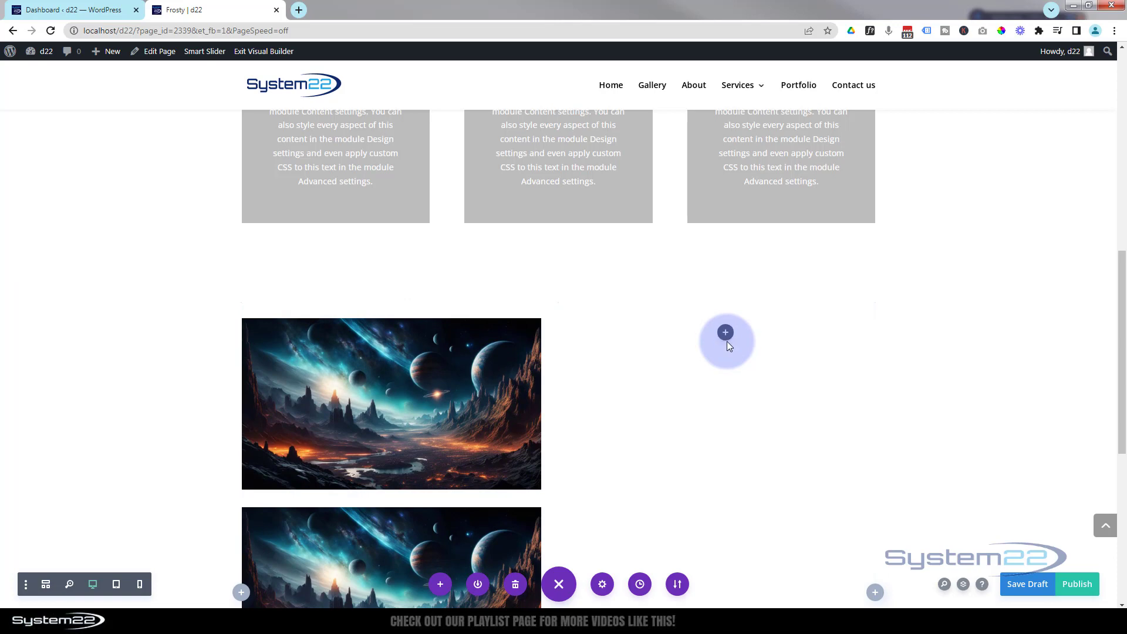
key(ctrl+v)
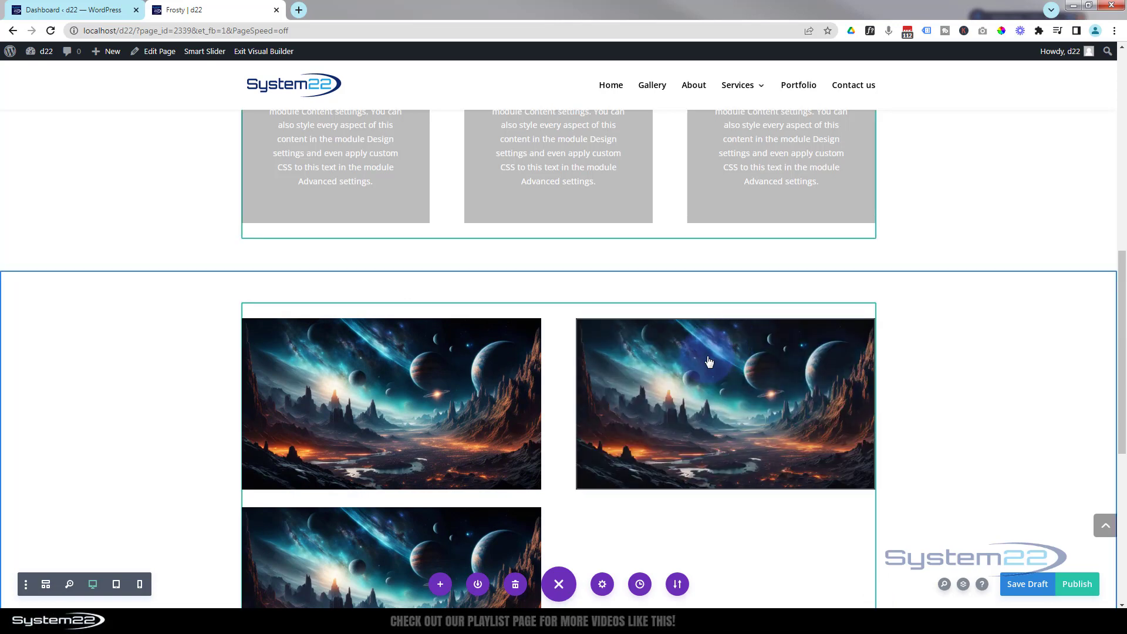
scroll(708, 359, down, 2)
scroll(708, 362, down, 2)
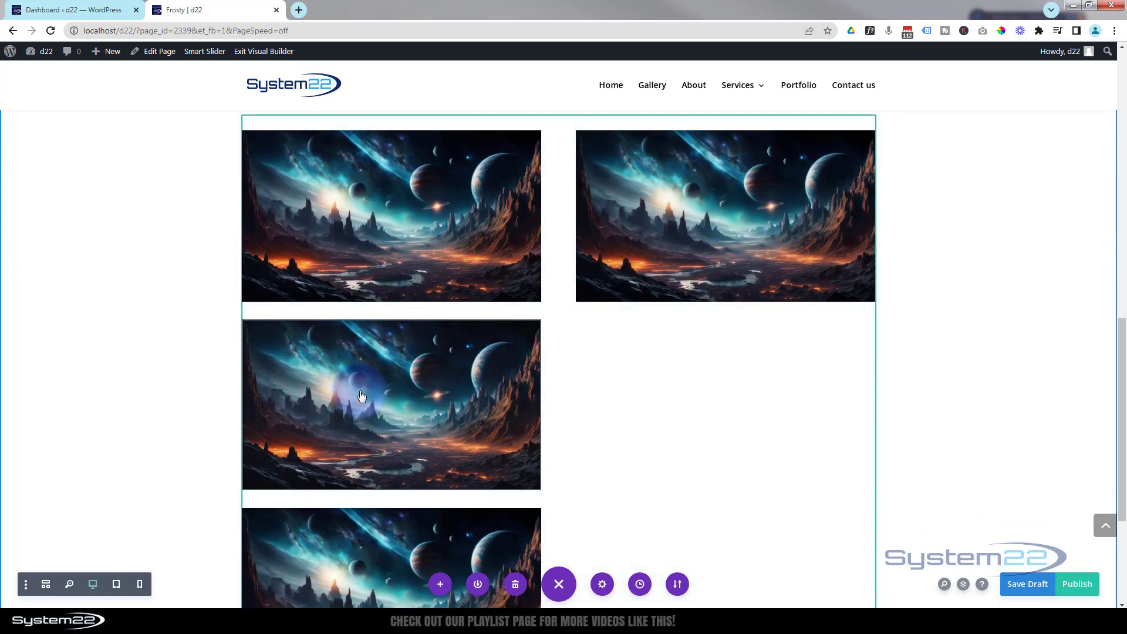
mouse_move(361, 397)
drag(345, 350, 717, 332)
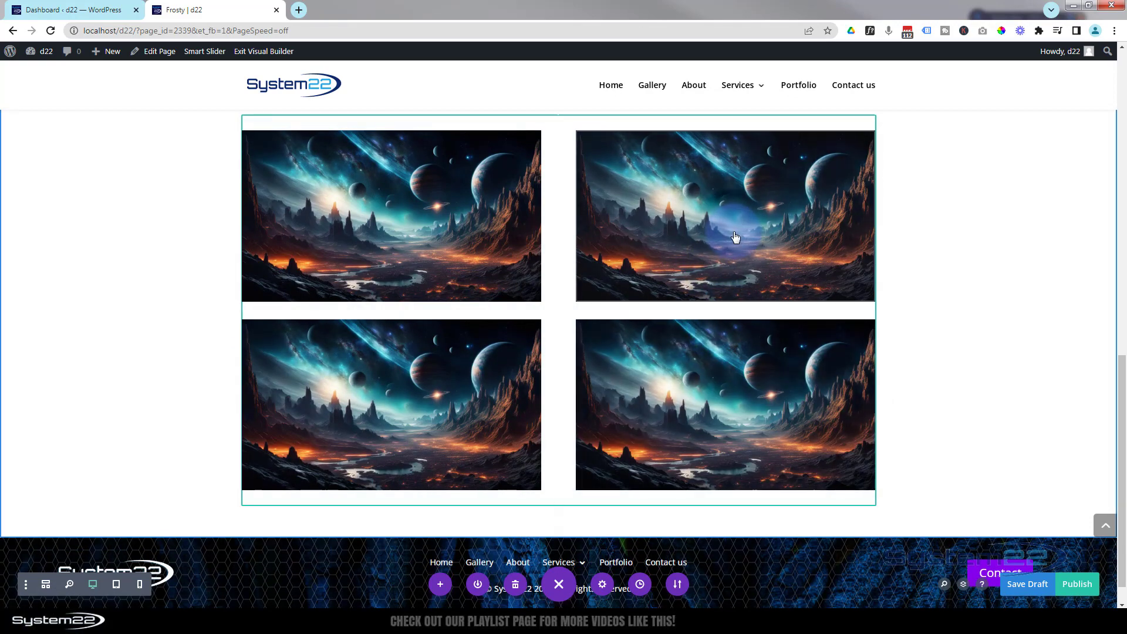
Replace the upper image in the second column with the giant flying-saucer picture and save the module.
click(695, 160)
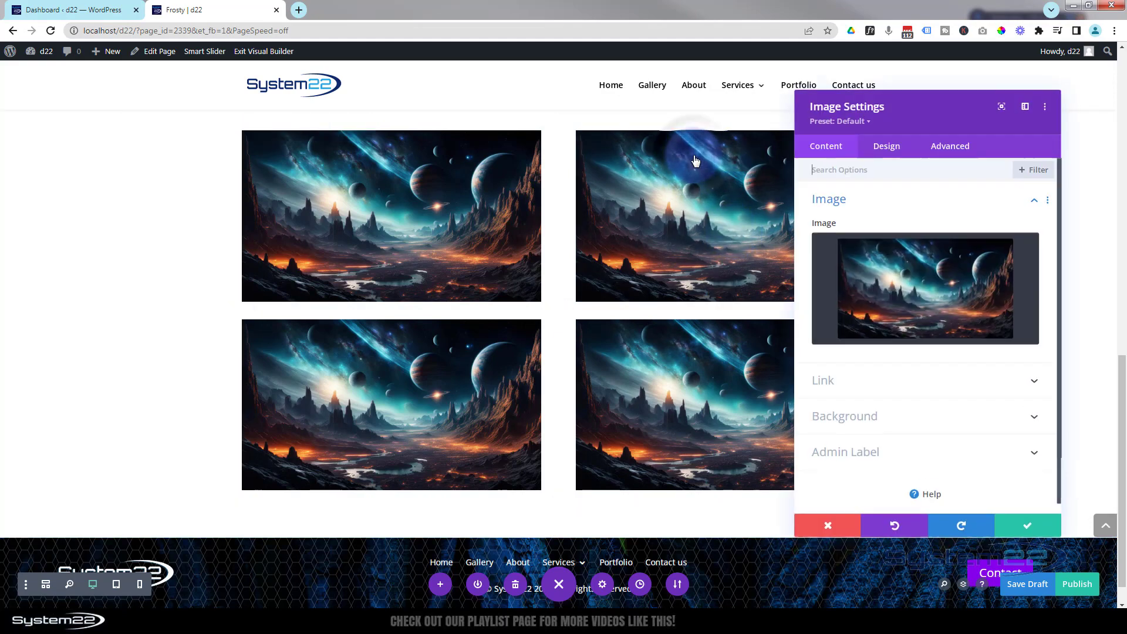
click(887, 278)
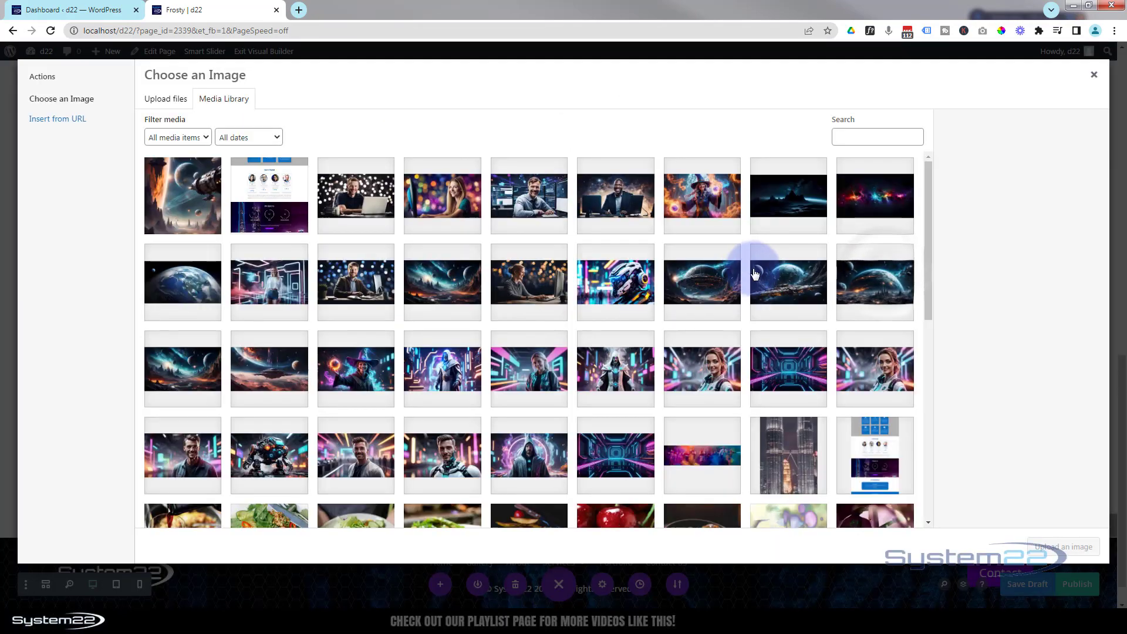
click(702, 279)
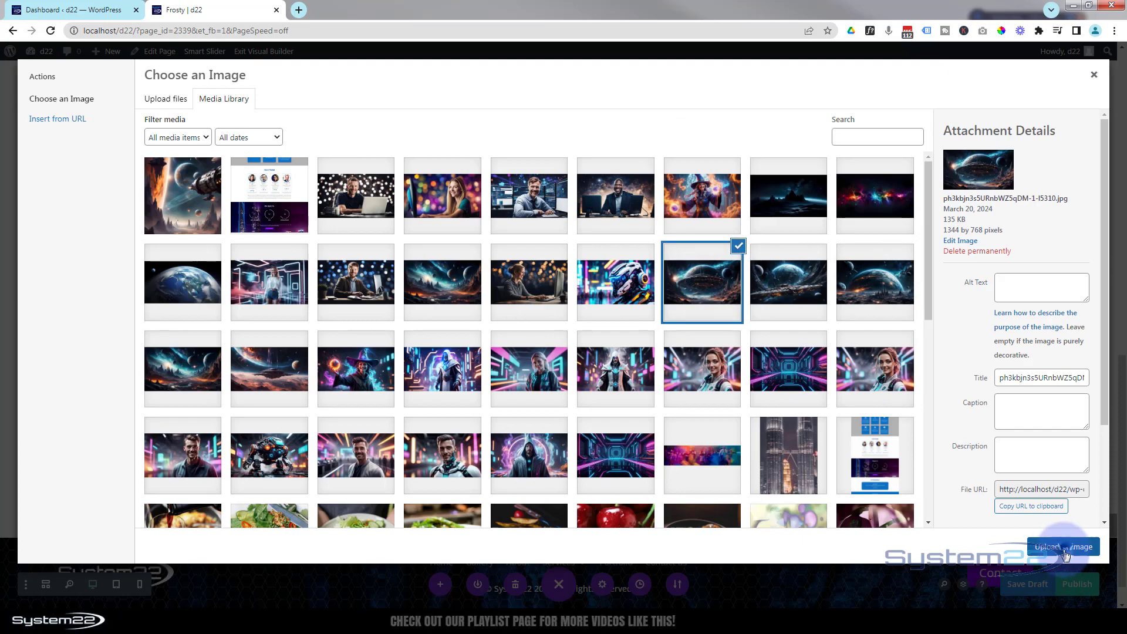
click(1064, 546)
click(1033, 526)
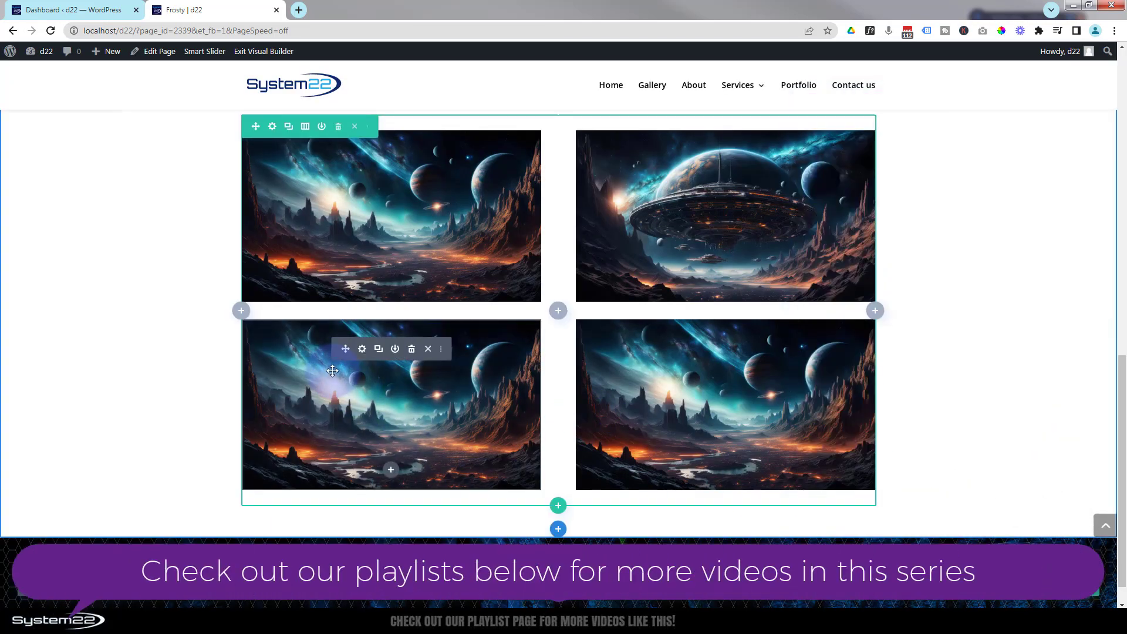
Replace the lower image in the first column with the Earth-from-space picture and save the module.
click(359, 349)
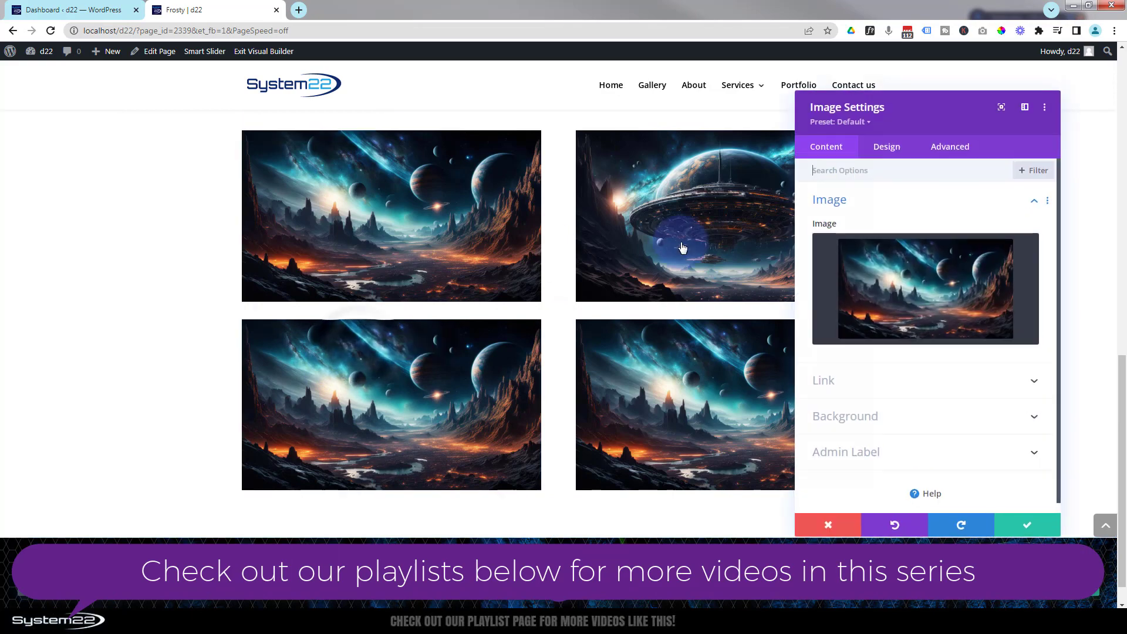
click(916, 267)
click(194, 293)
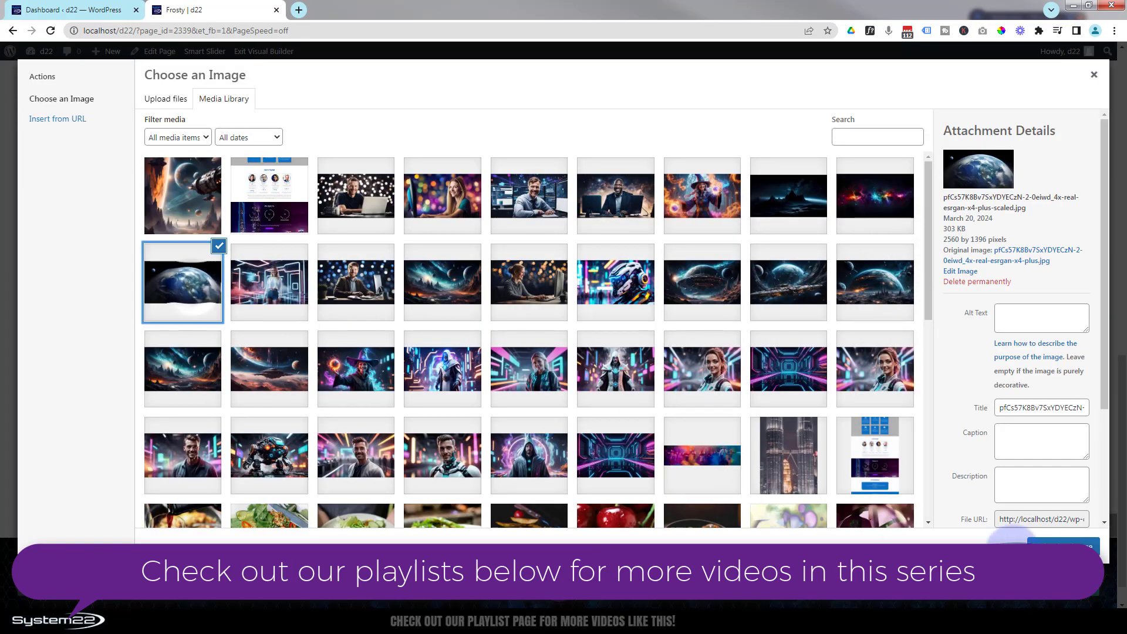
click(1079, 534)
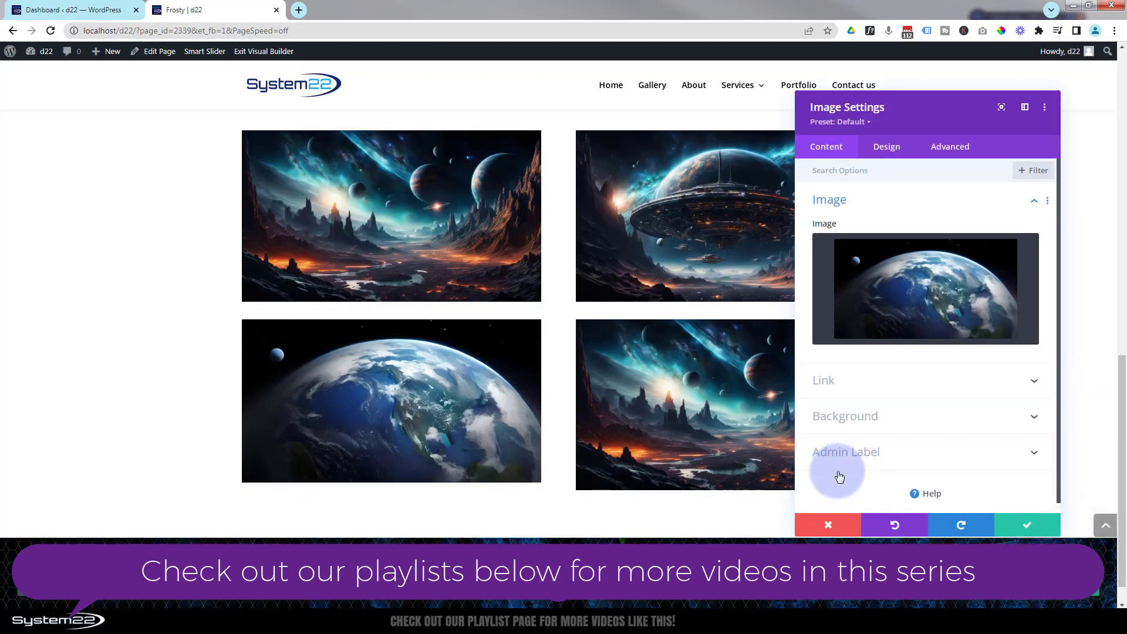
click(1028, 524)
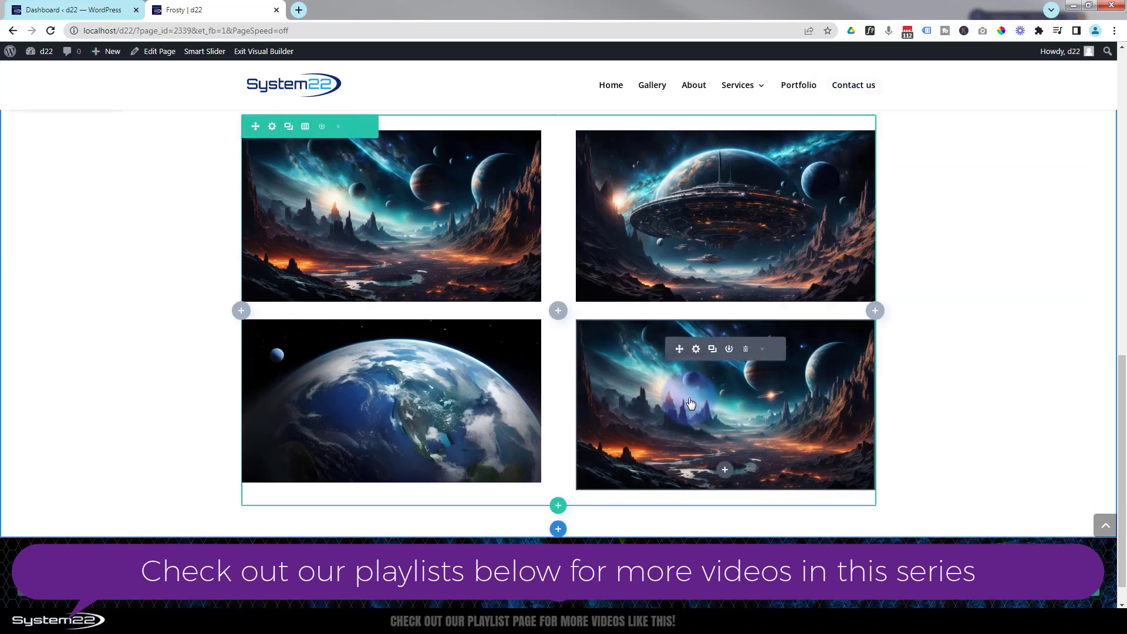
Replace the lower image in the second column with the armored robot picture and save the module.
click(697, 350)
click(929, 282)
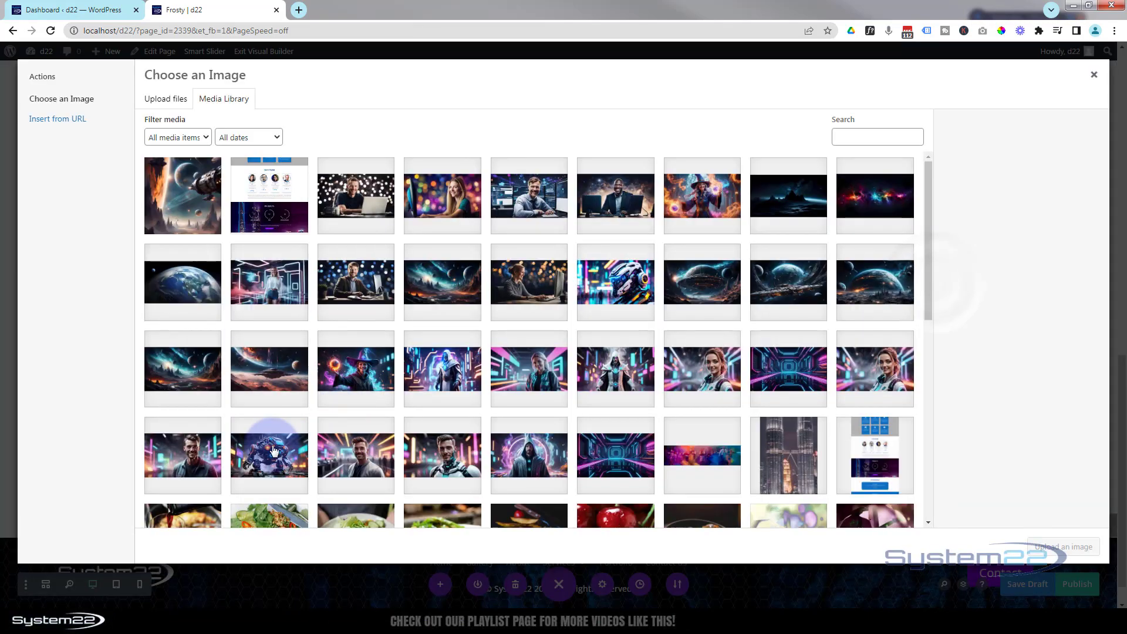
click(273, 450)
click(1051, 552)
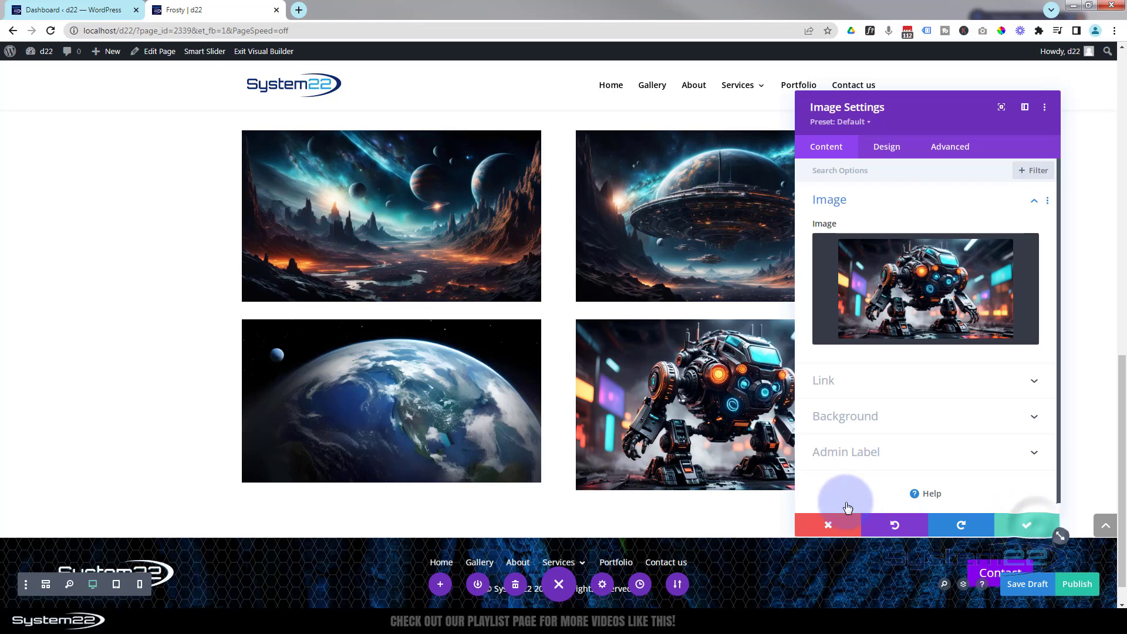
click(1033, 525)
scroll(311, 492, down, 1)
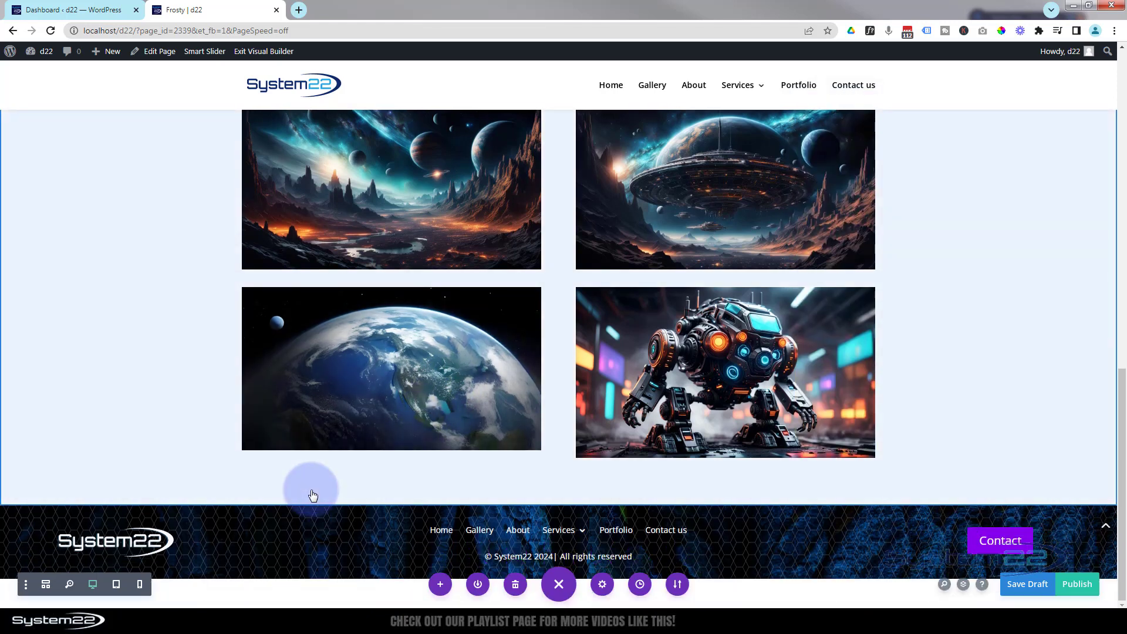
mouse_move(312, 493)
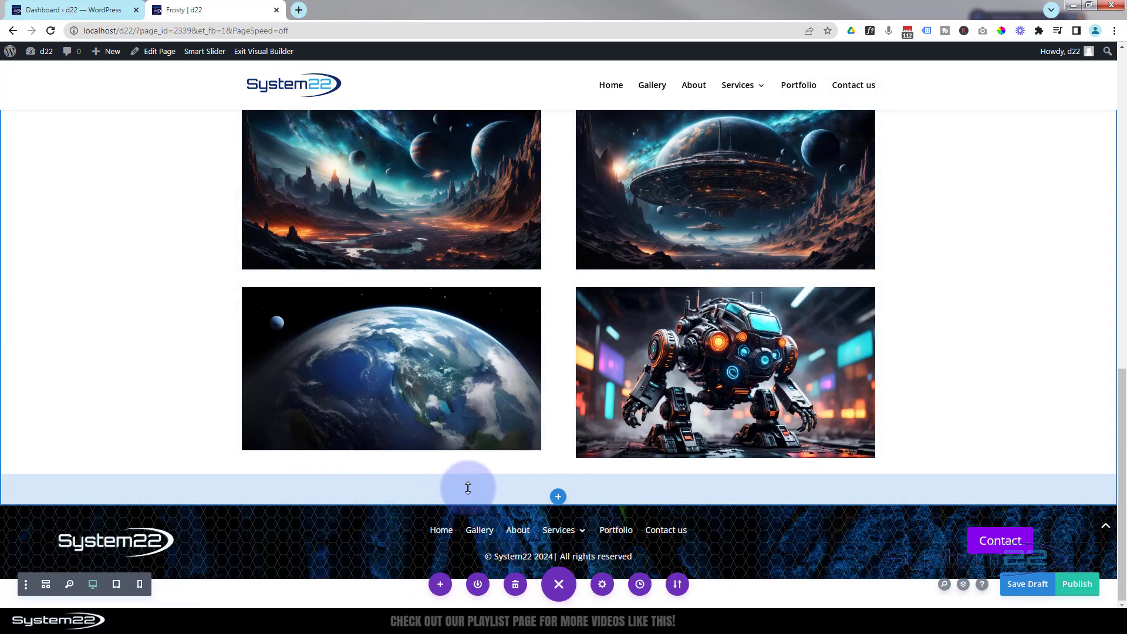
Add a regular section with a single-column row below the image grid, insert a Contact Form module and save it.
click(559, 499)
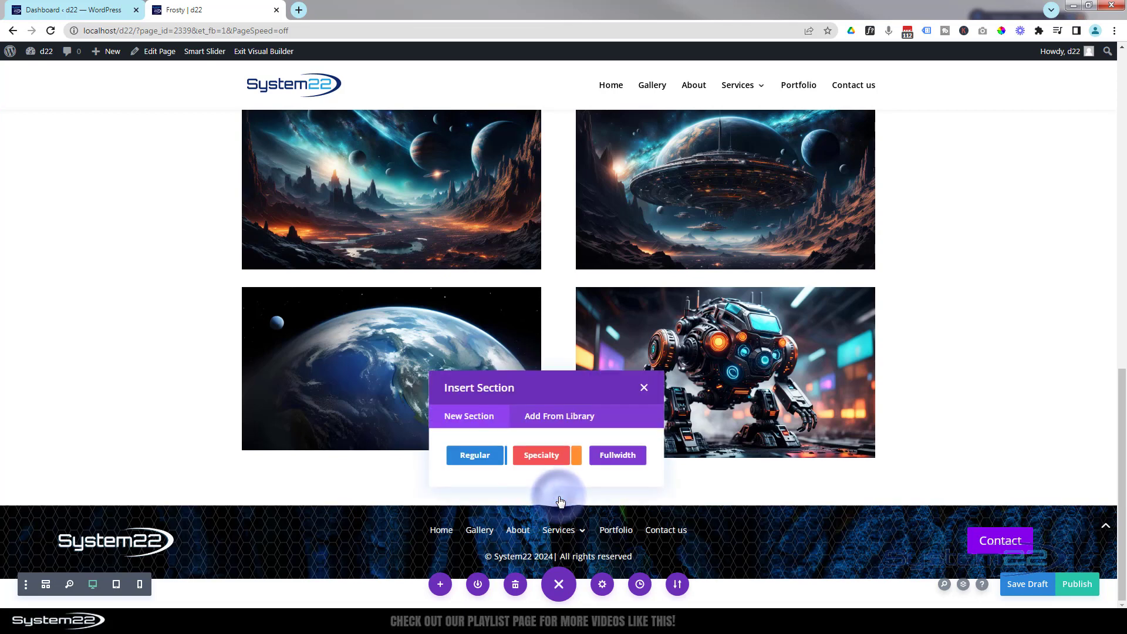
click(477, 459)
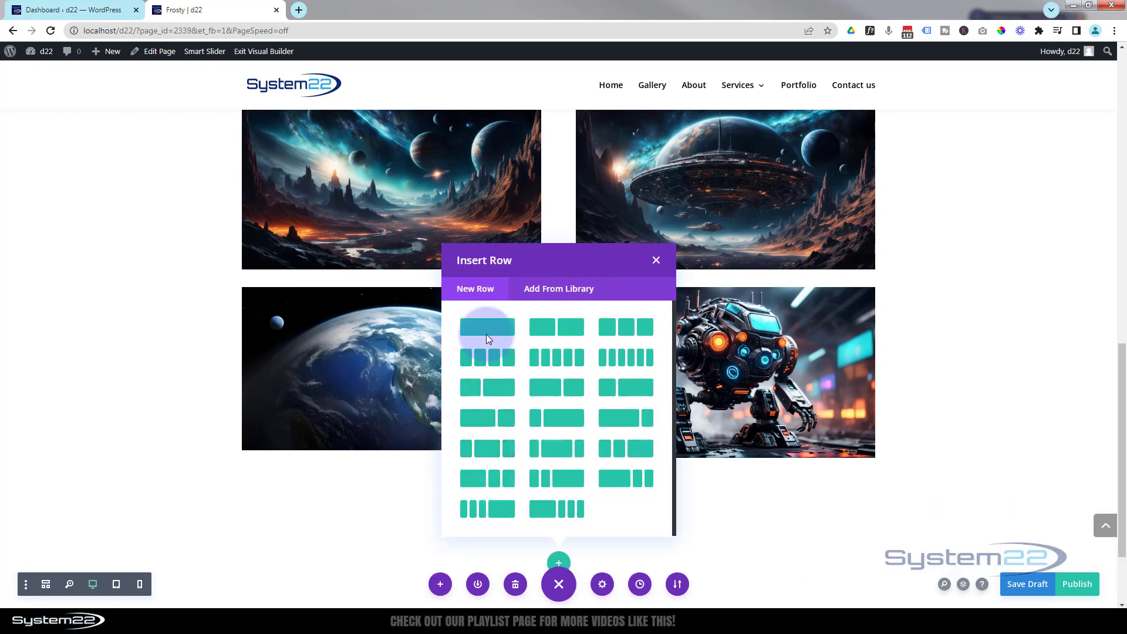
click(486, 329)
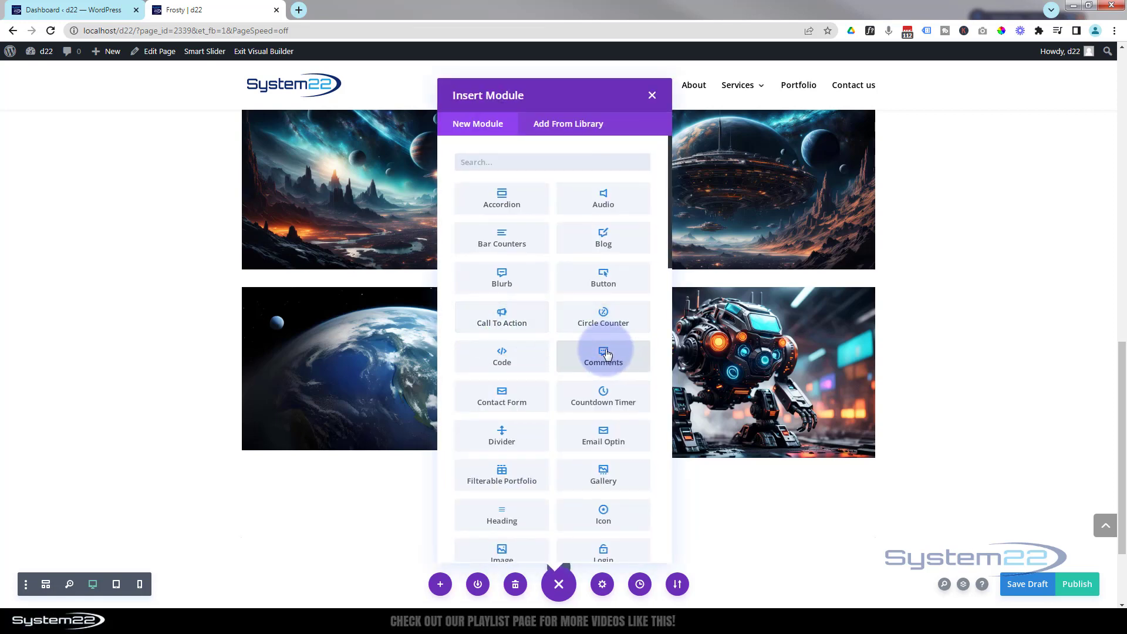
click(512, 391)
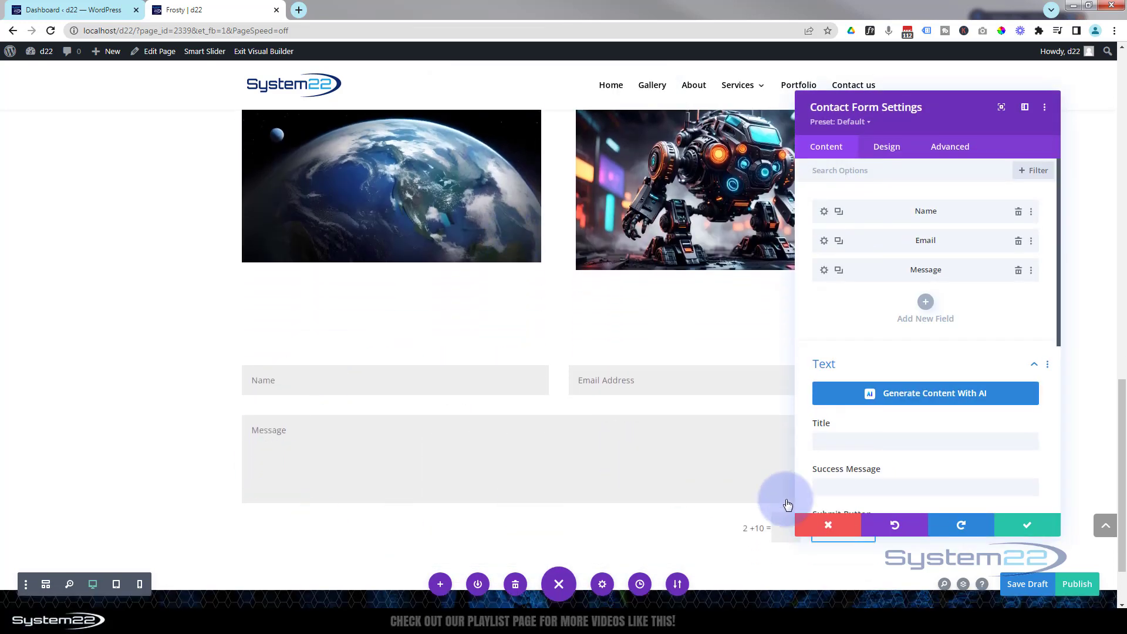
click(1020, 529)
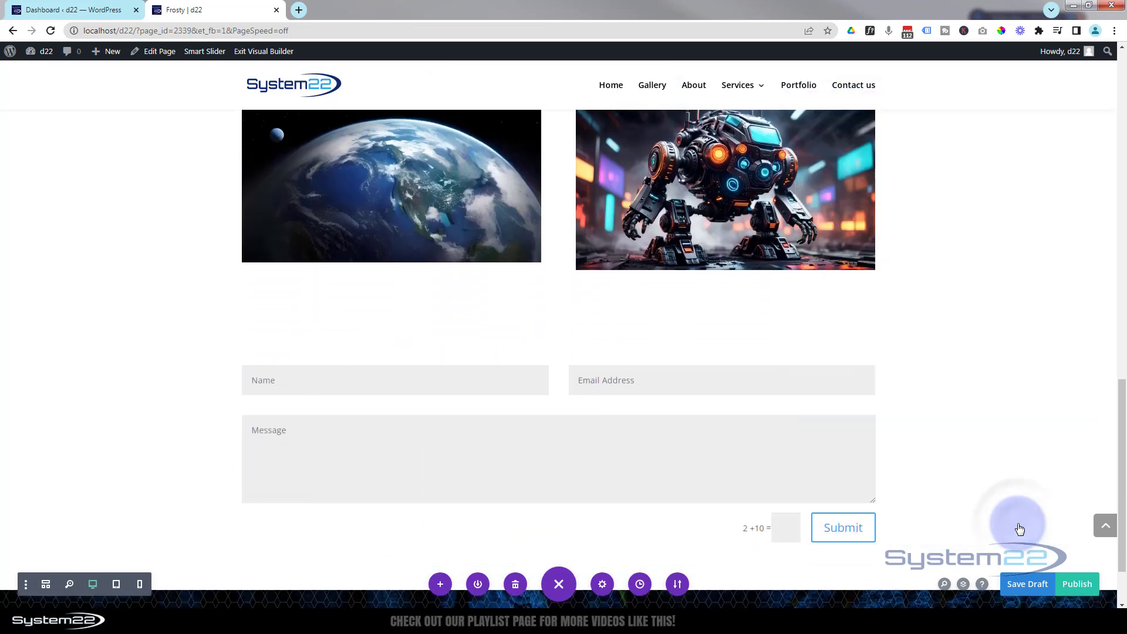
Review the whole page layout from the blurb and Call To Action panels down to the image grid and contact form.
scroll(964, 517, up, 2)
scroll(965, 517, up, 10)
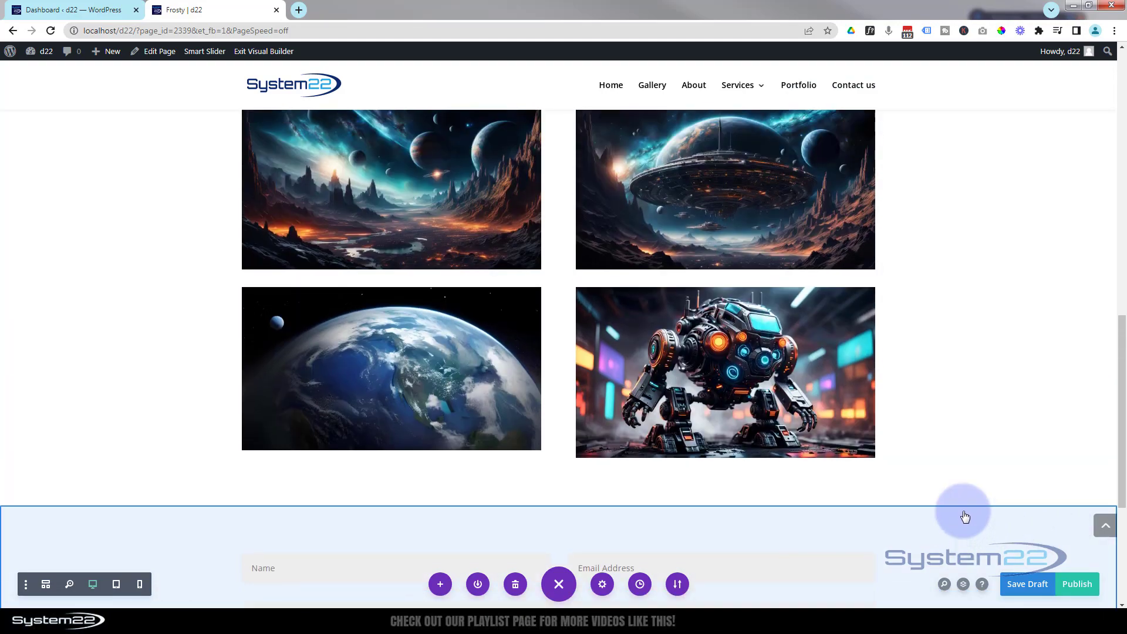
scroll(964, 517, up, 3)
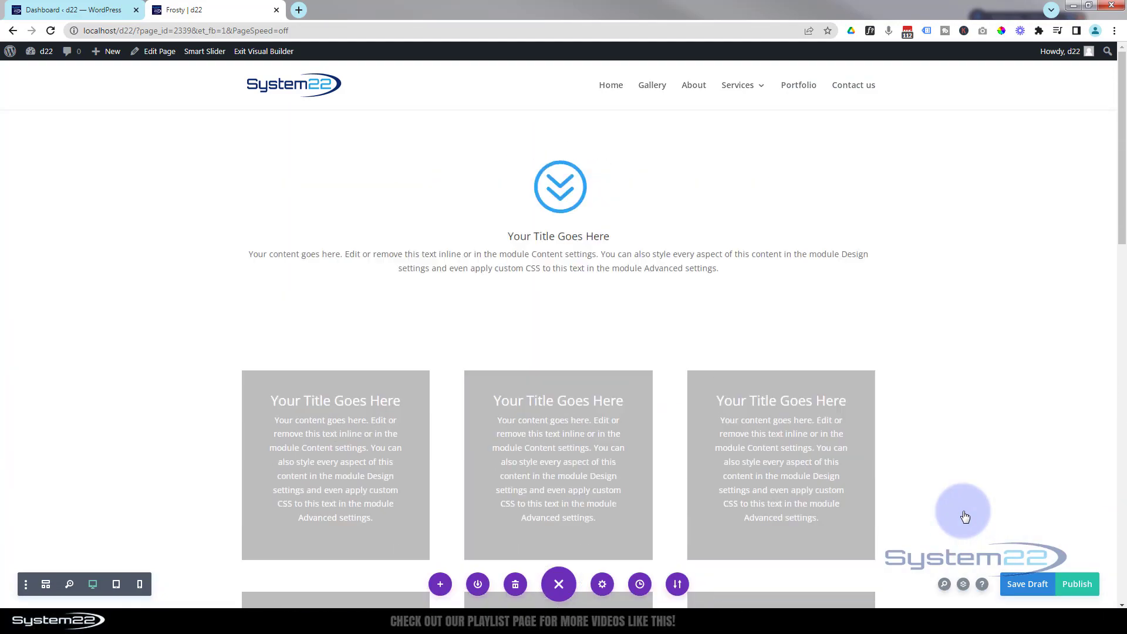
scroll(964, 517, down, 4)
scroll(965, 516, down, 8)
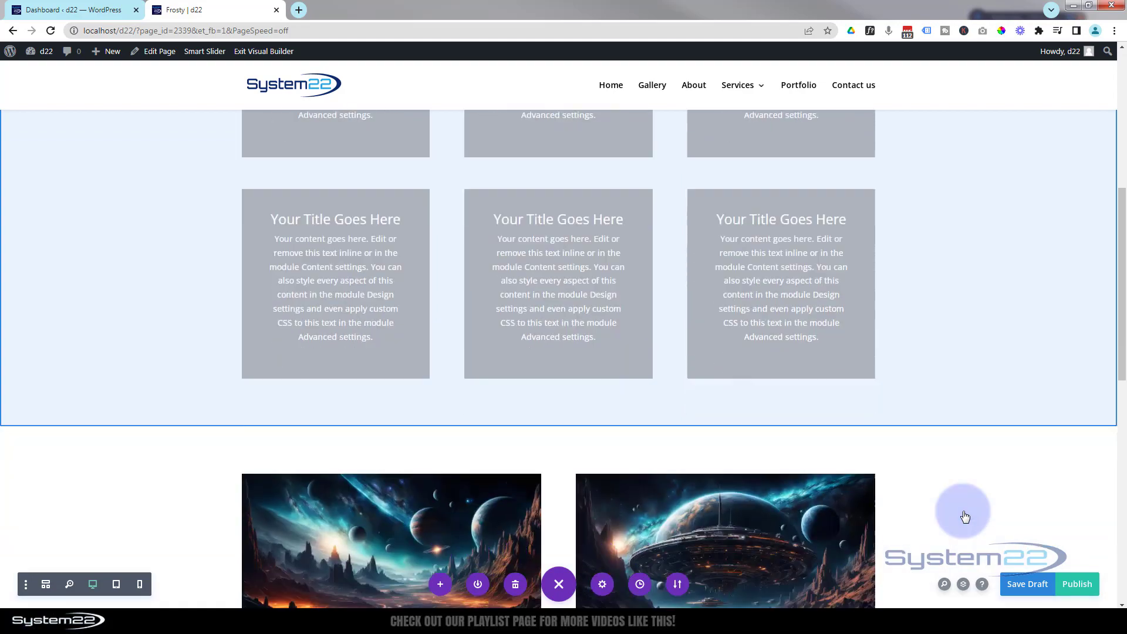
scroll(965, 516, down, 3)
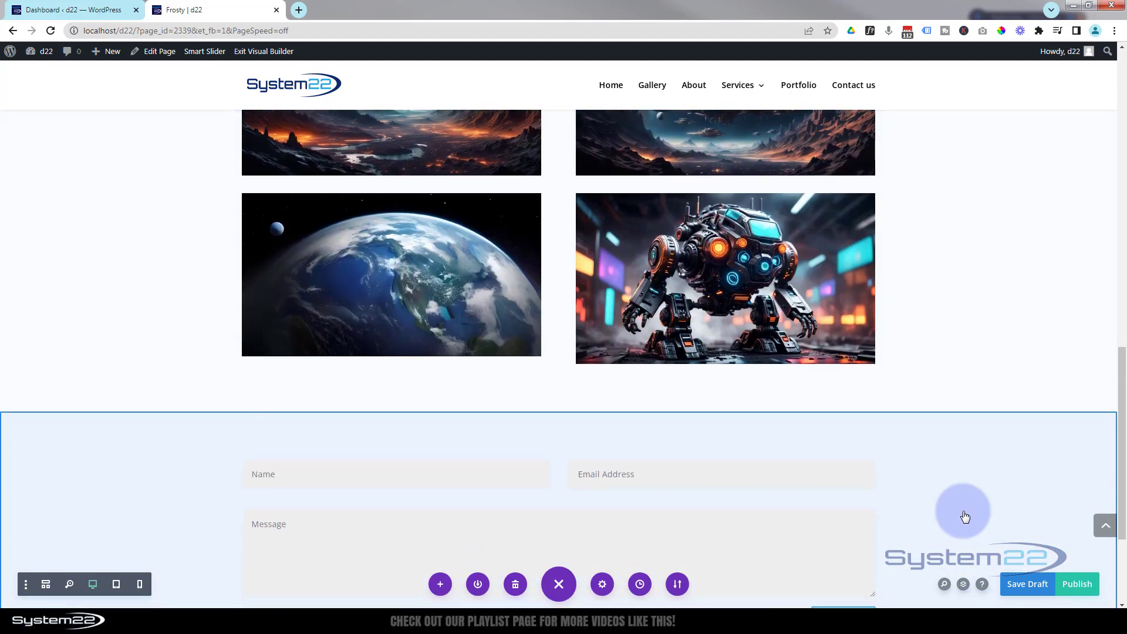
scroll(965, 517, up, 3)
scroll(965, 516, up, 10)
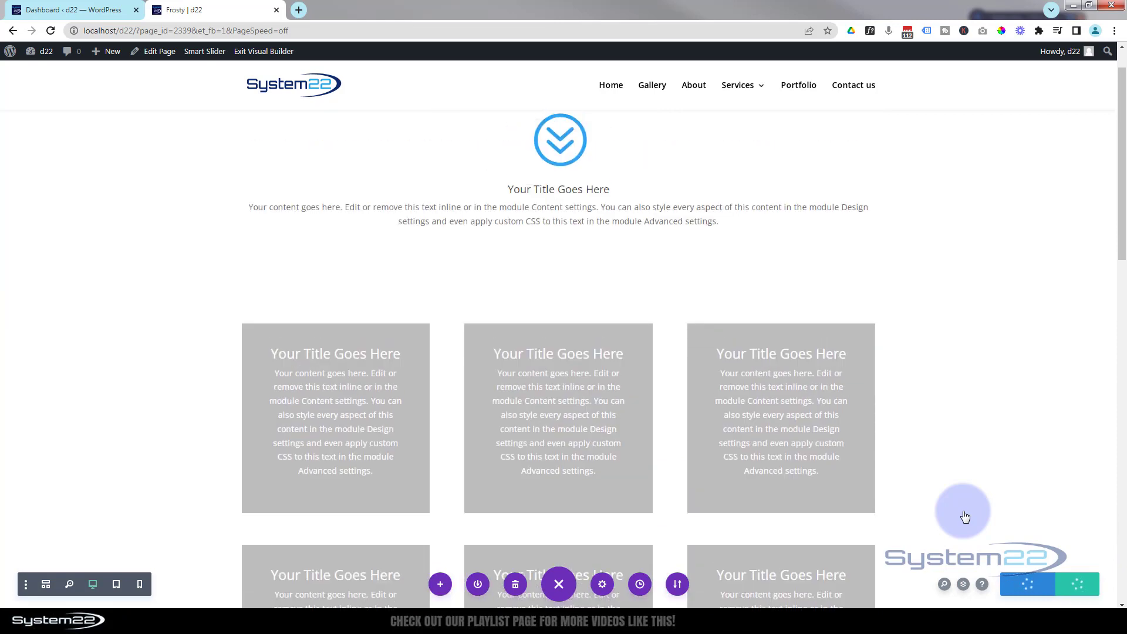
scroll(964, 516, up, 1)
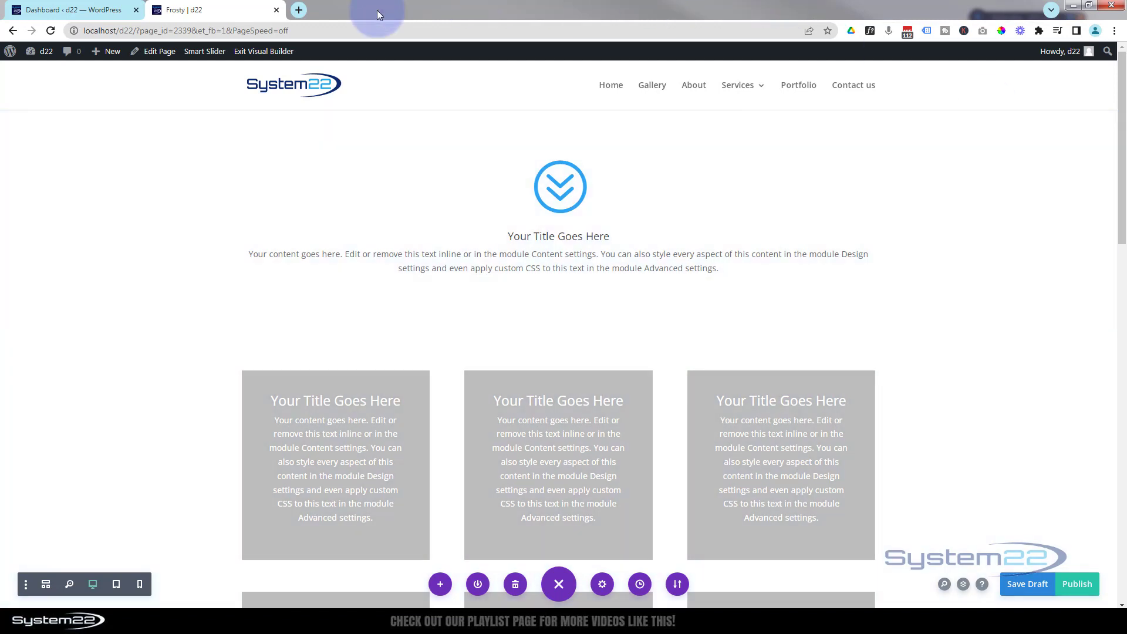
Open the theme Customizer's Background settings under General Settings from the WordPress dashboard.
click(37, 10)
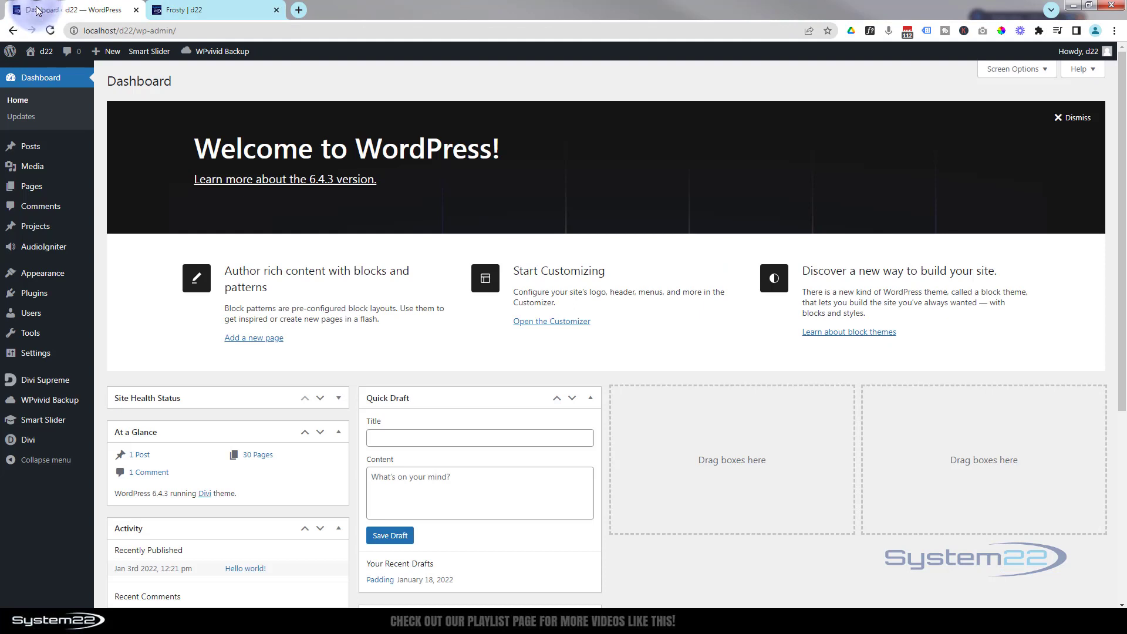
mouse_move(20, 275)
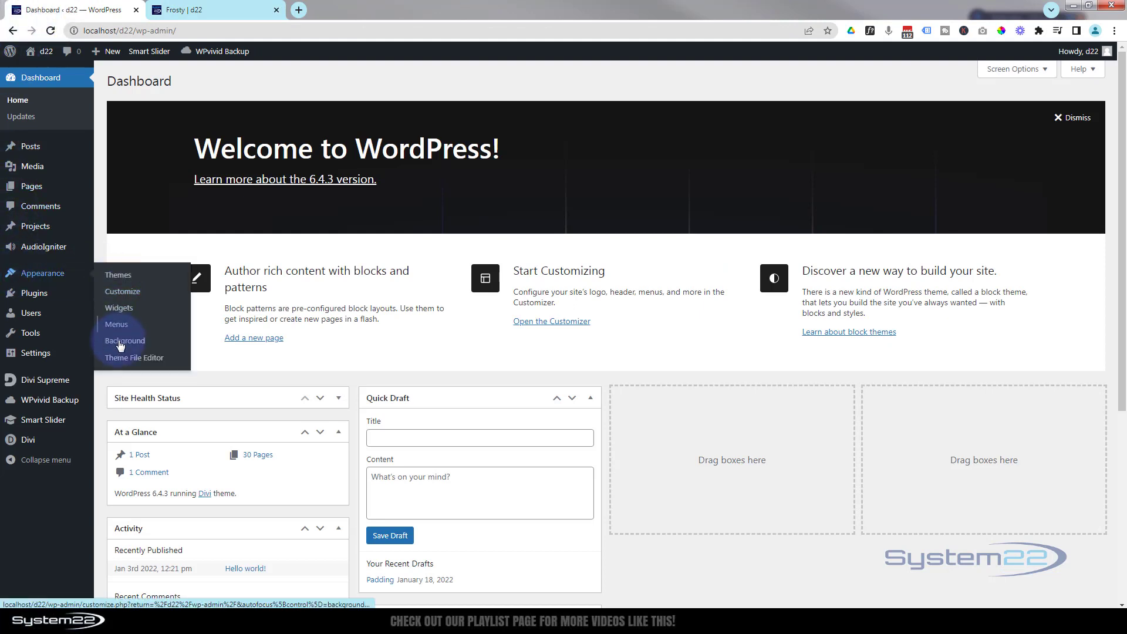
click(119, 294)
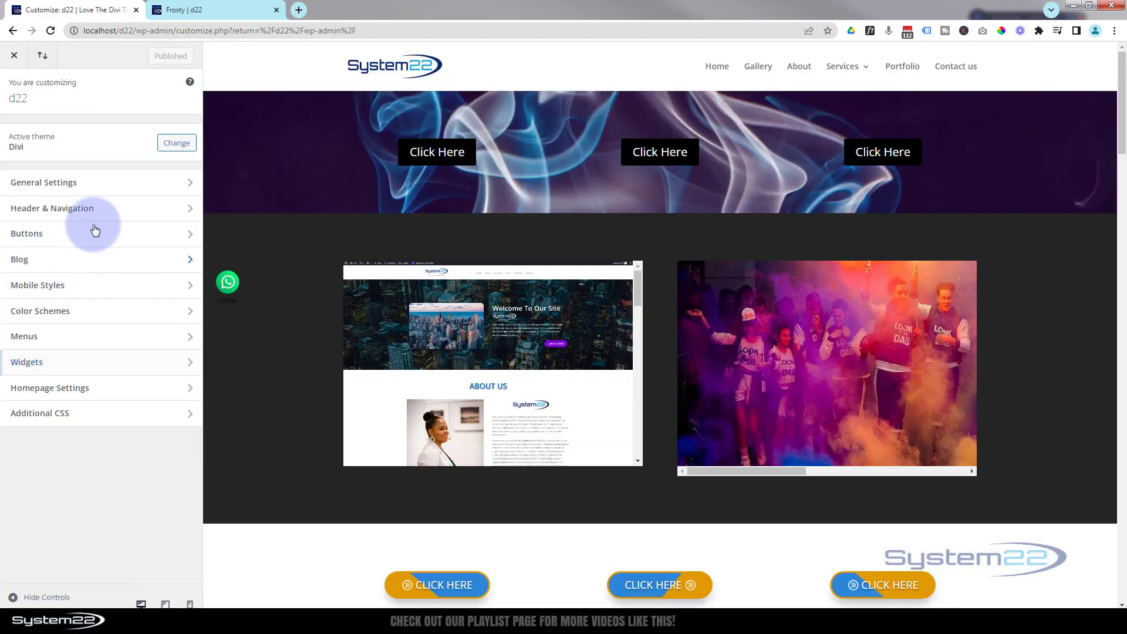
click(100, 182)
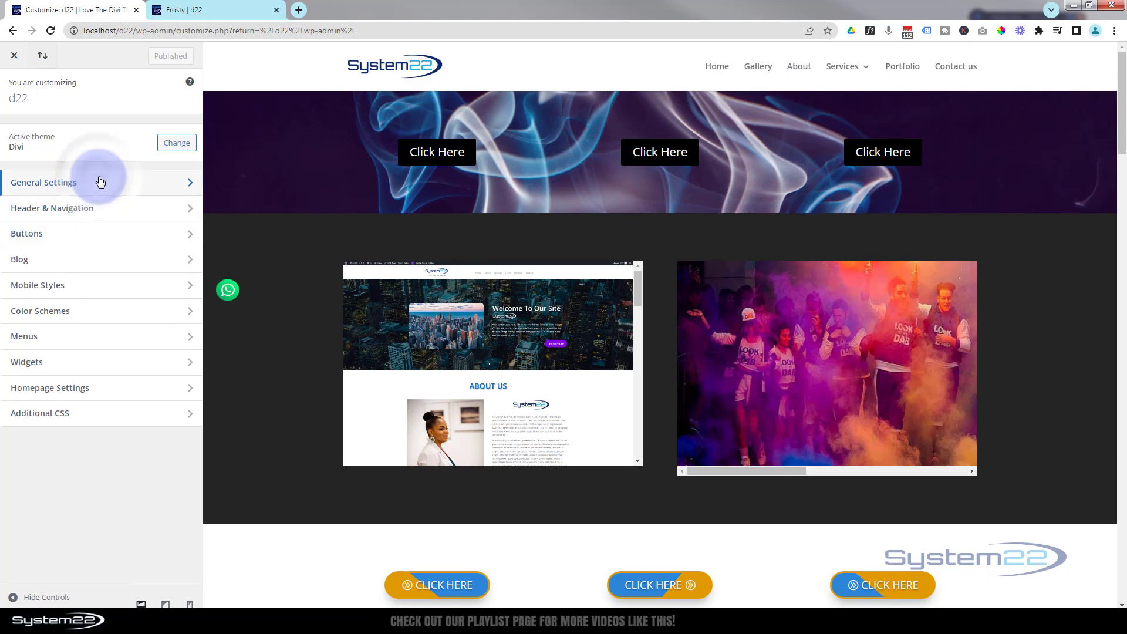
click(33, 215)
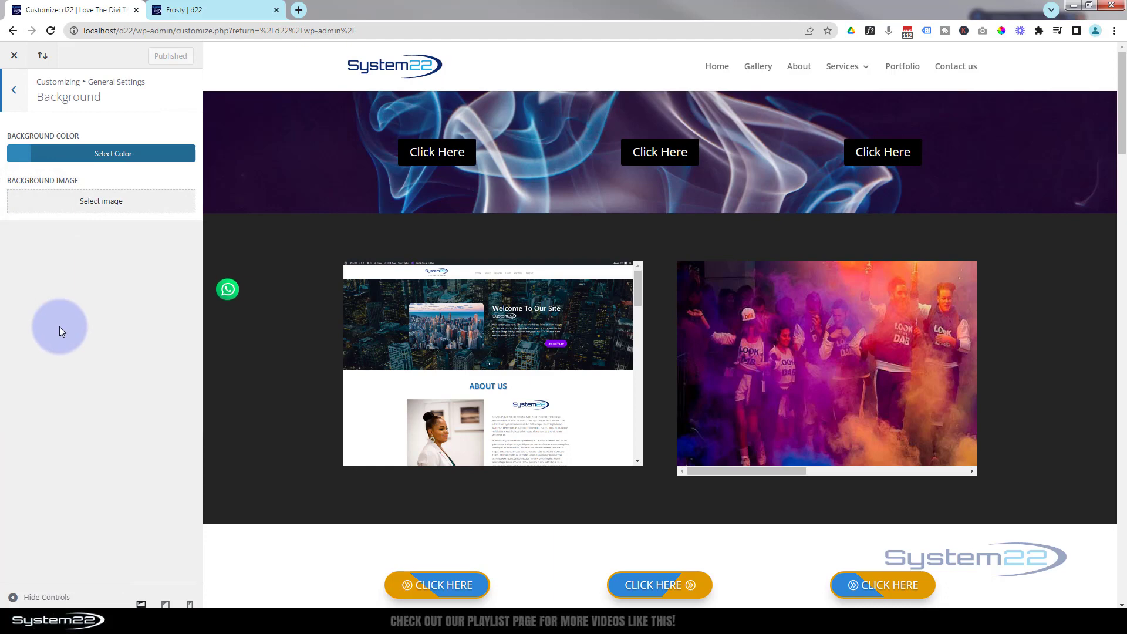
Set the tall spaceship-and-planets picture from the Media Library as the site background image and publish the change.
click(113, 203)
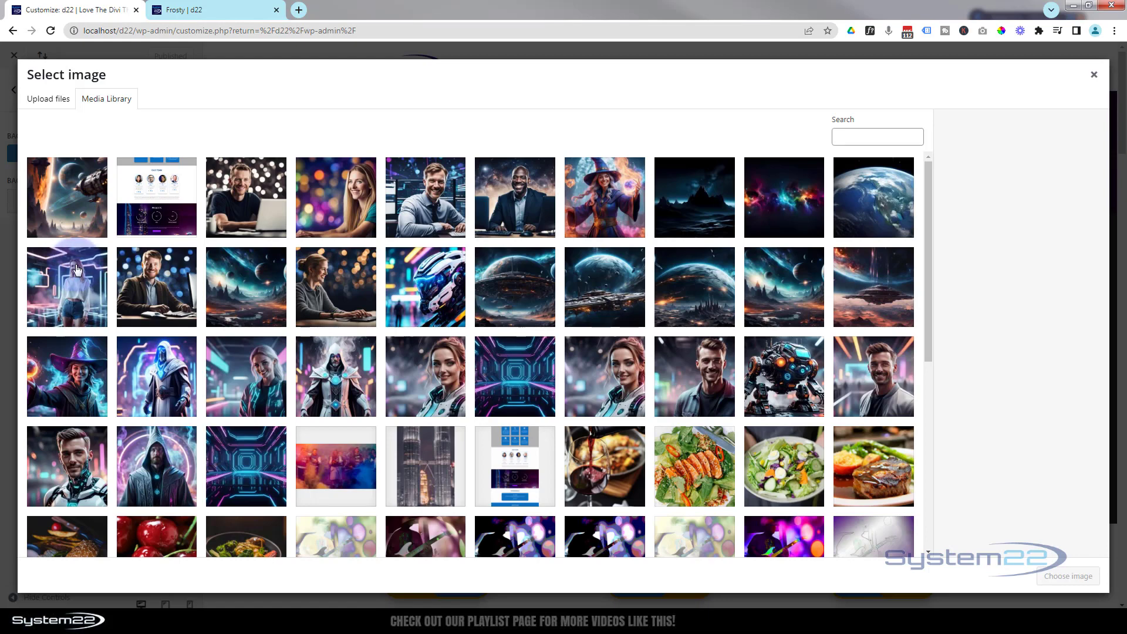
click(74, 208)
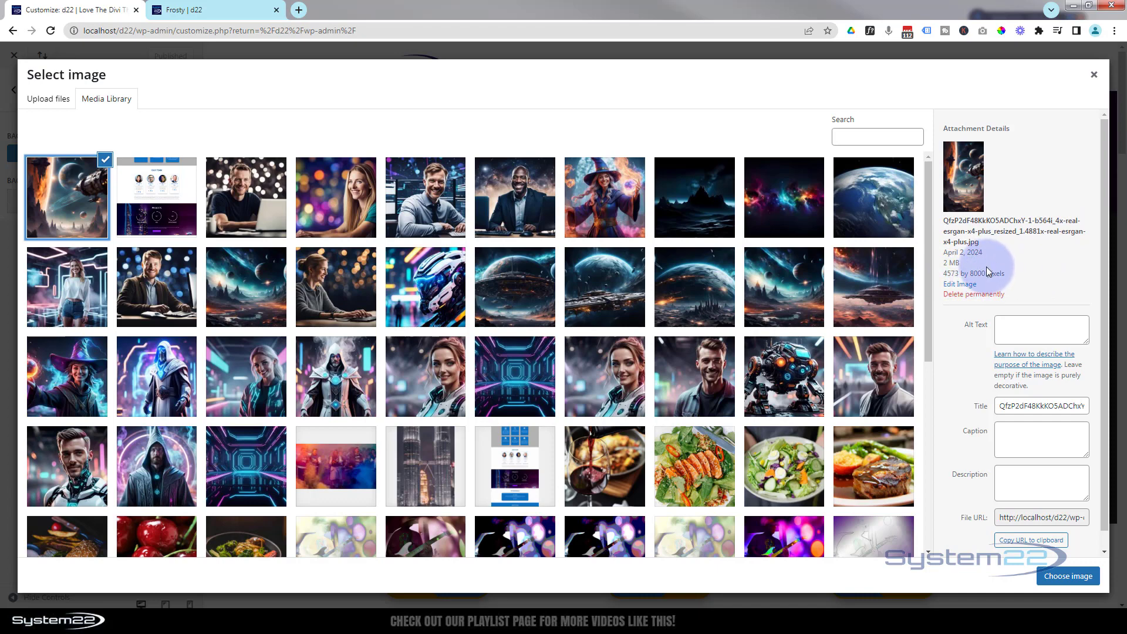
click(1067, 577)
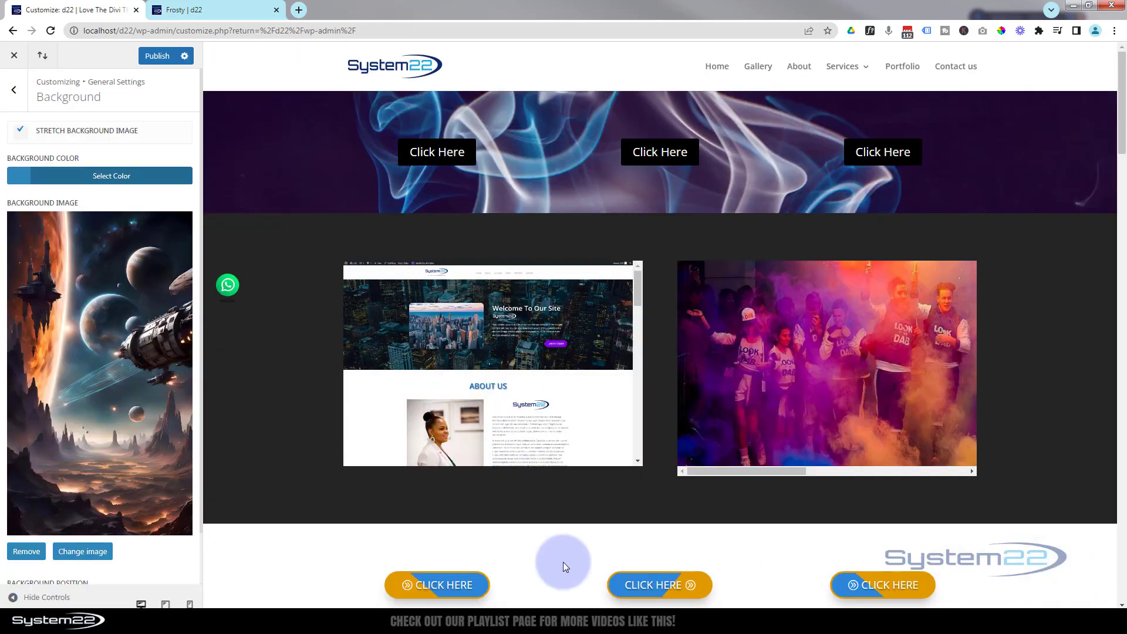
scroll(304, 326, down, 5)
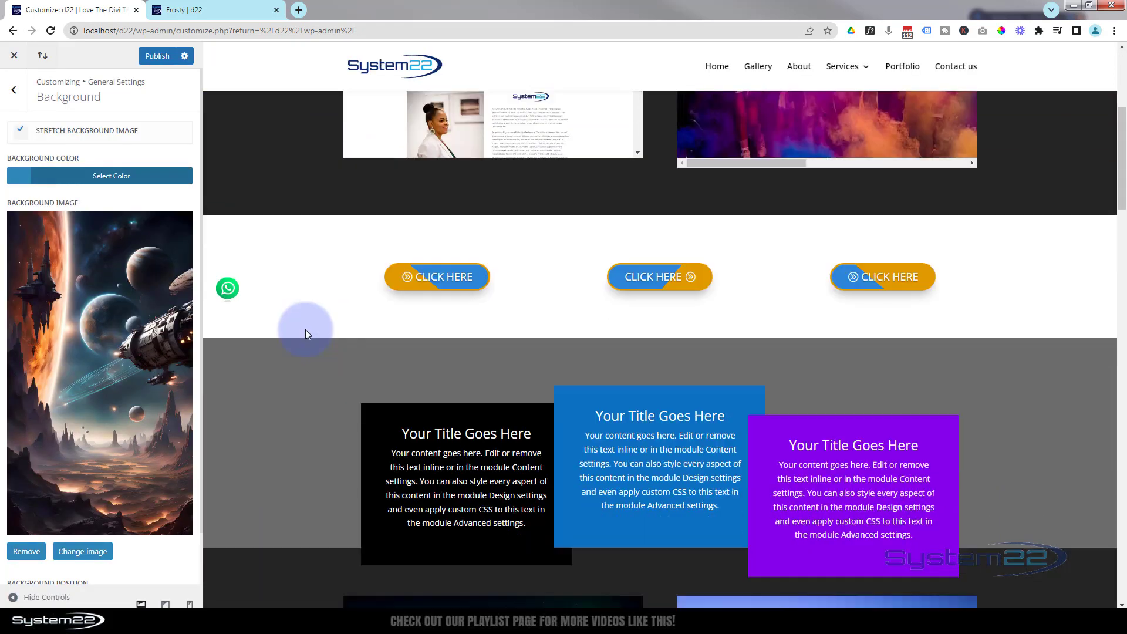
scroll(305, 329, up, 5)
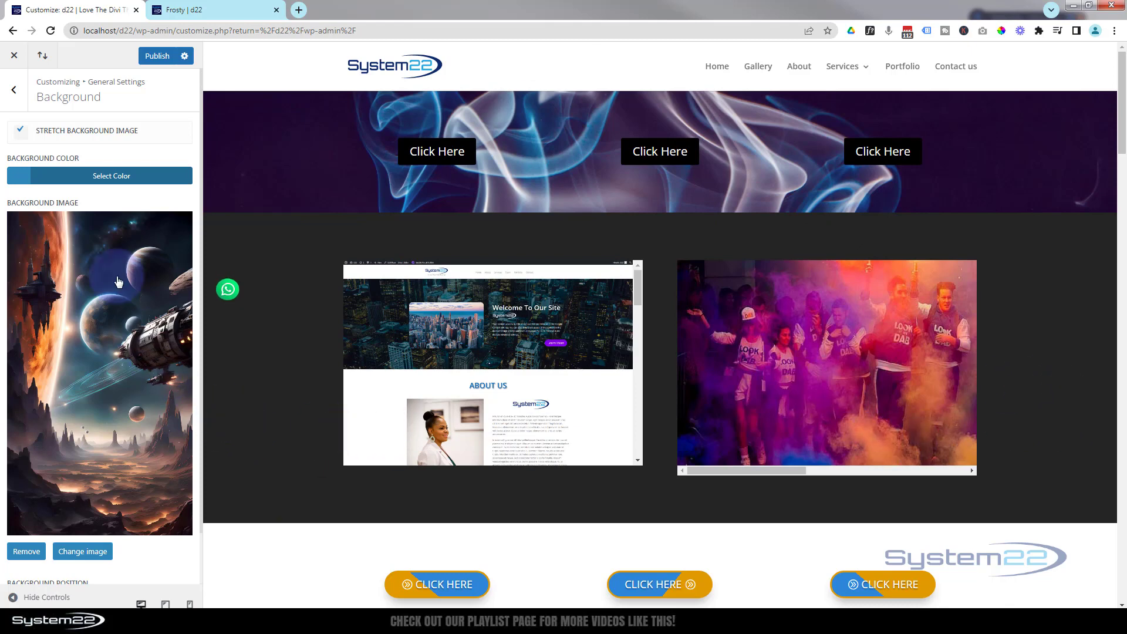
click(157, 57)
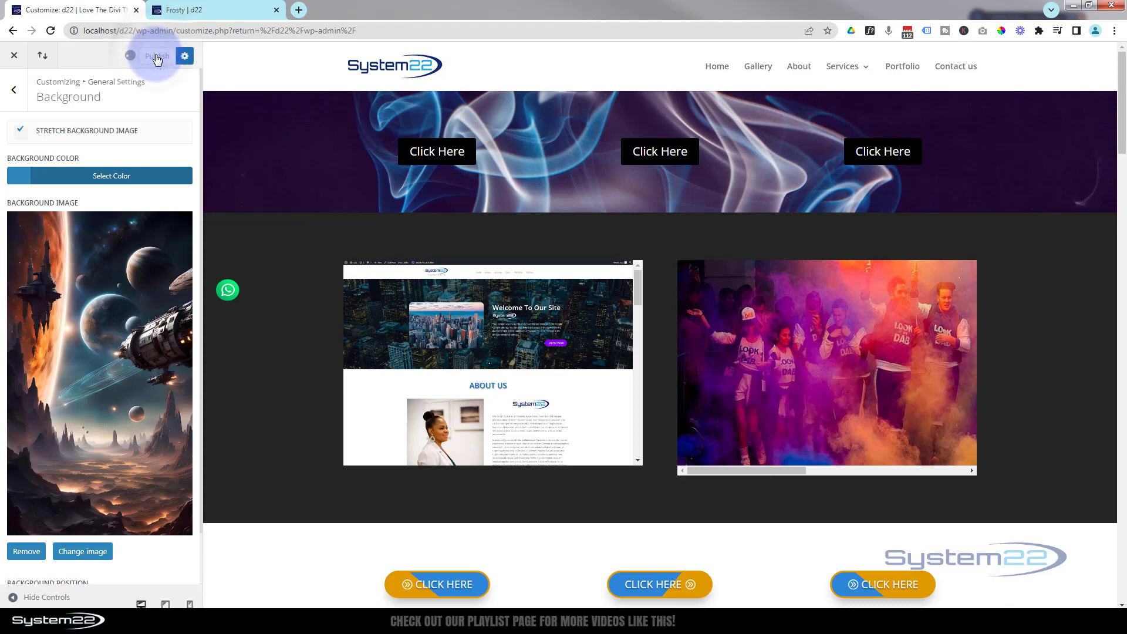
Return to the Frosty page, save it as a draft and reload it in the builder.
click(233, 7)
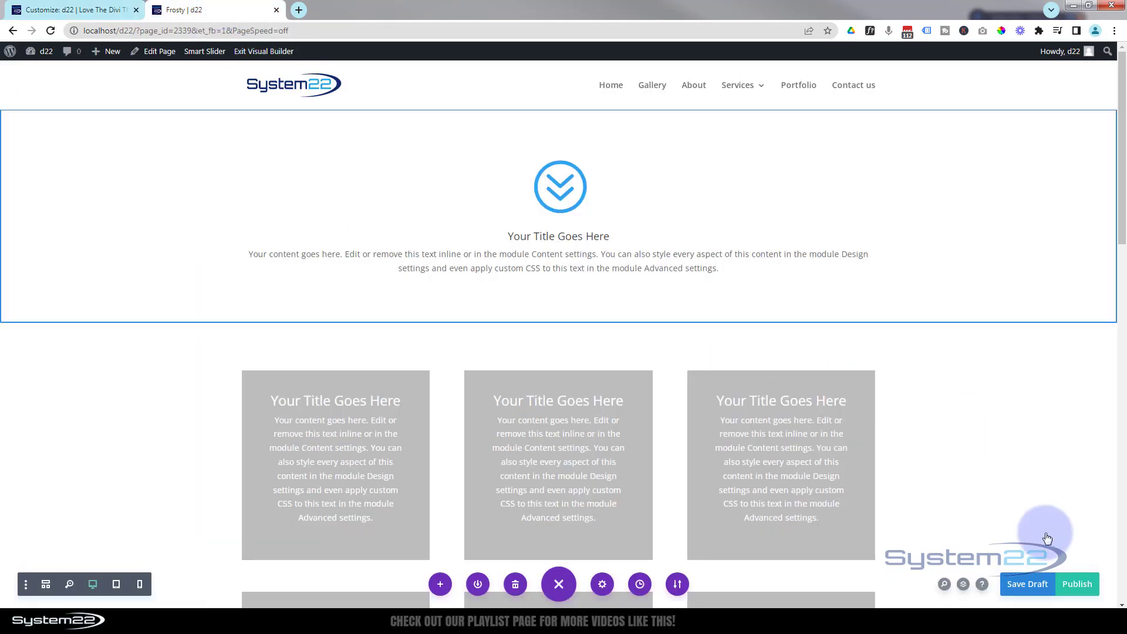
click(1028, 584)
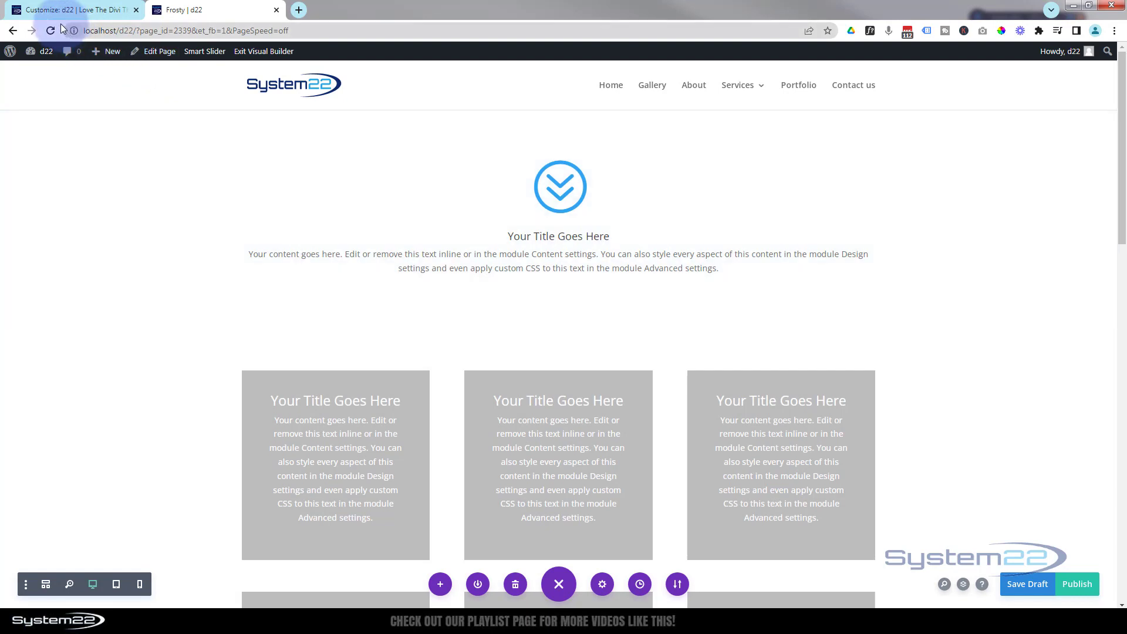
click(50, 31)
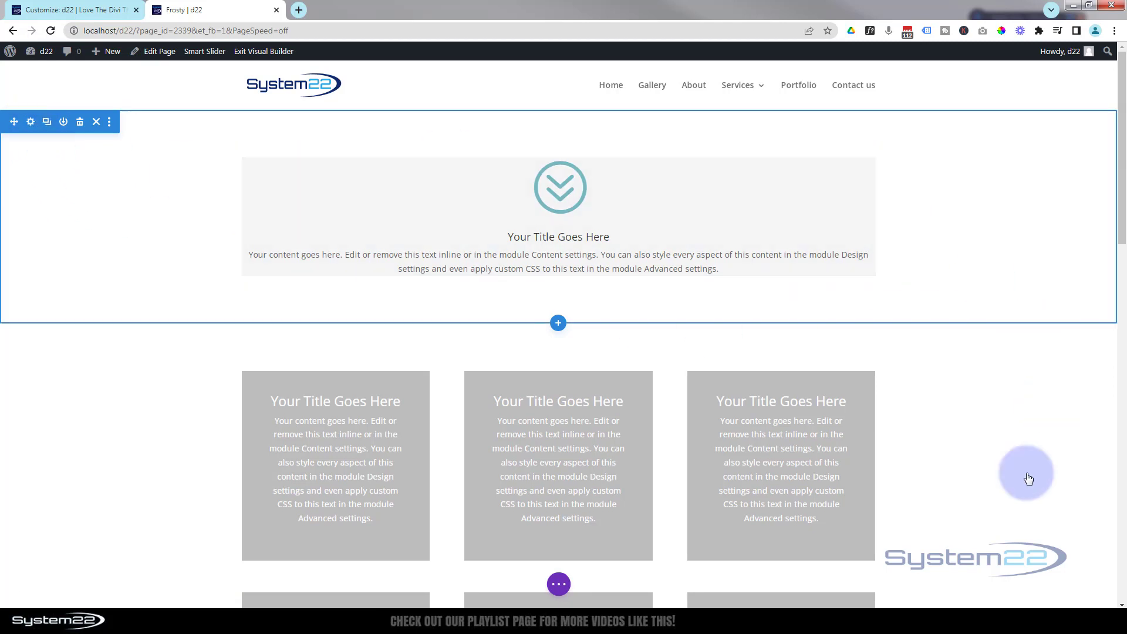
Set the blurb section's background color to Transparent and save the section.
click(31, 123)
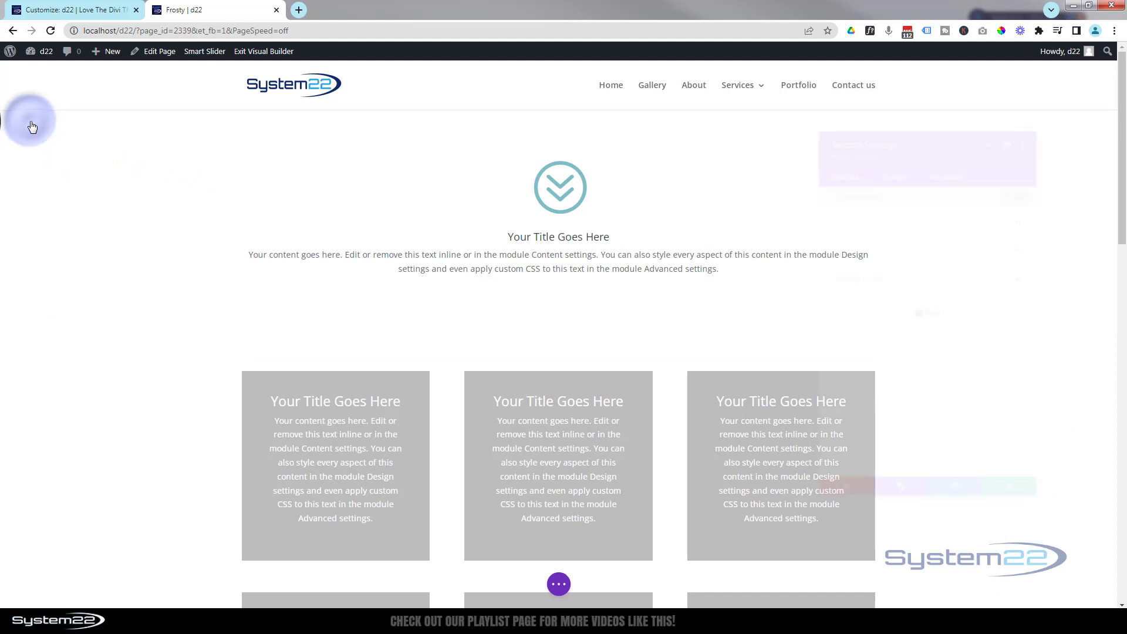
click(967, 241)
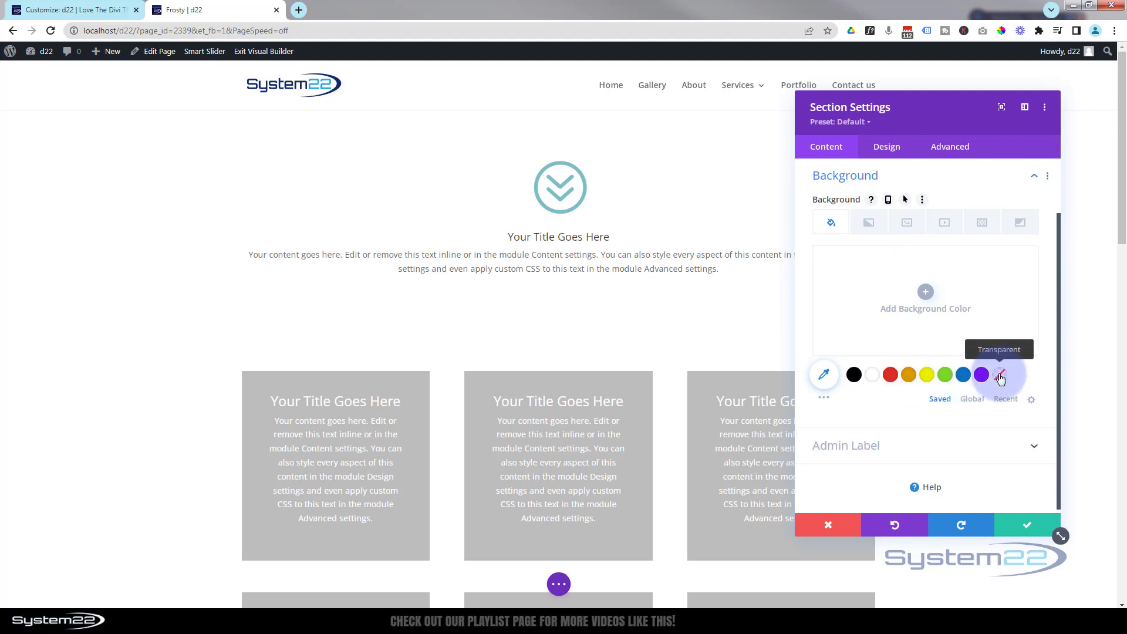
click(1000, 376)
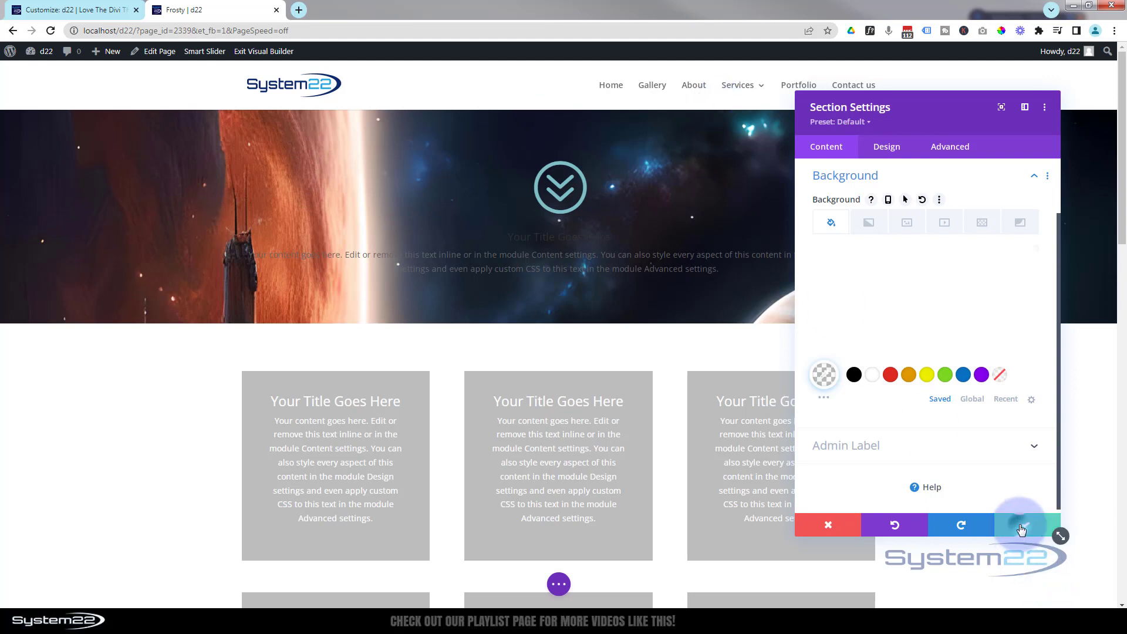
click(1022, 529)
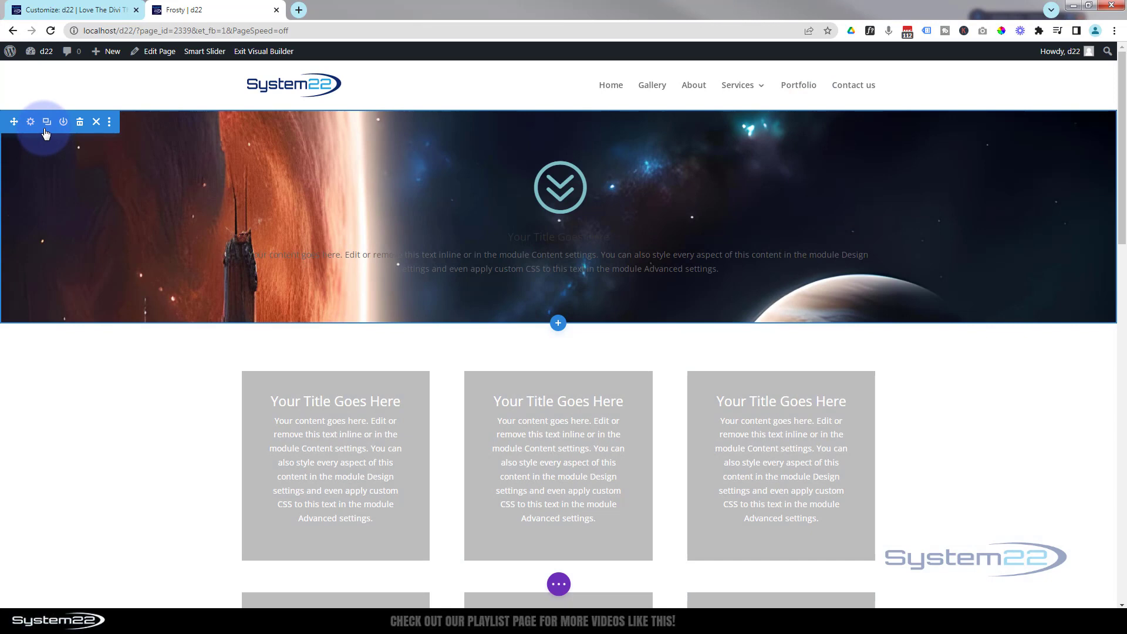
Extend the blurb section's styles to all sections throughout This Page and check the sections down to the footer.
right_click(46, 134)
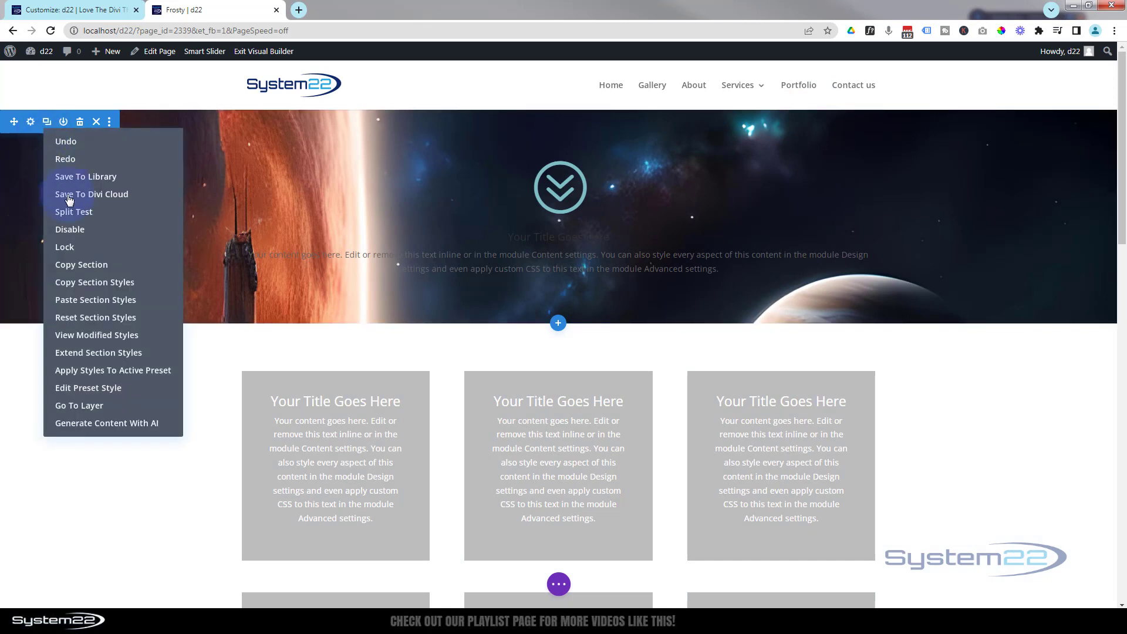
click(103, 360)
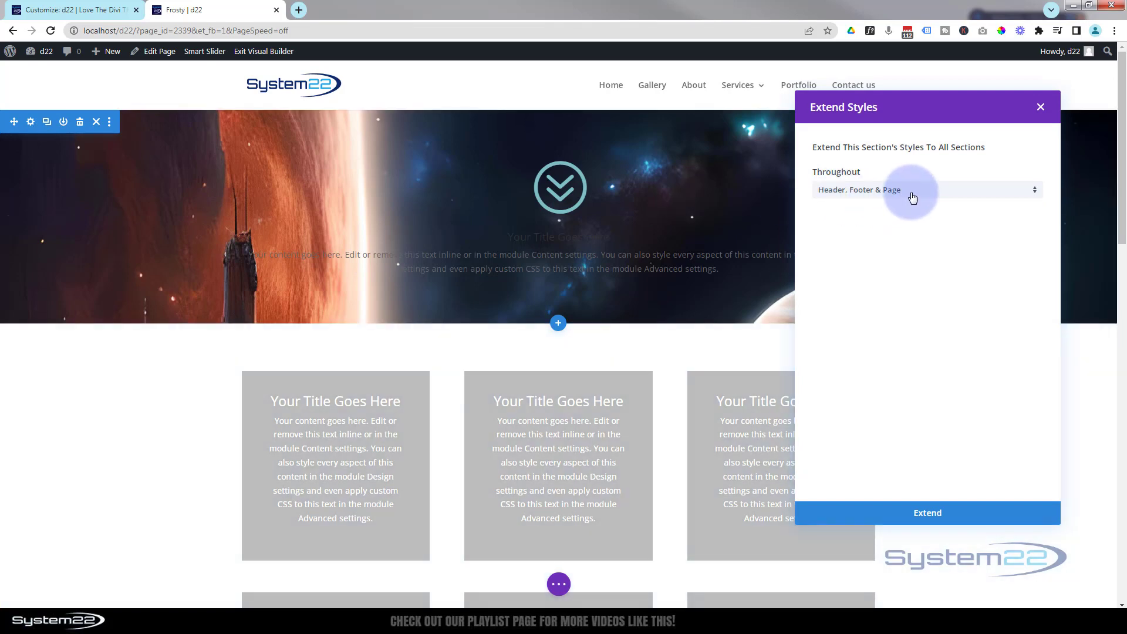
click(912, 197)
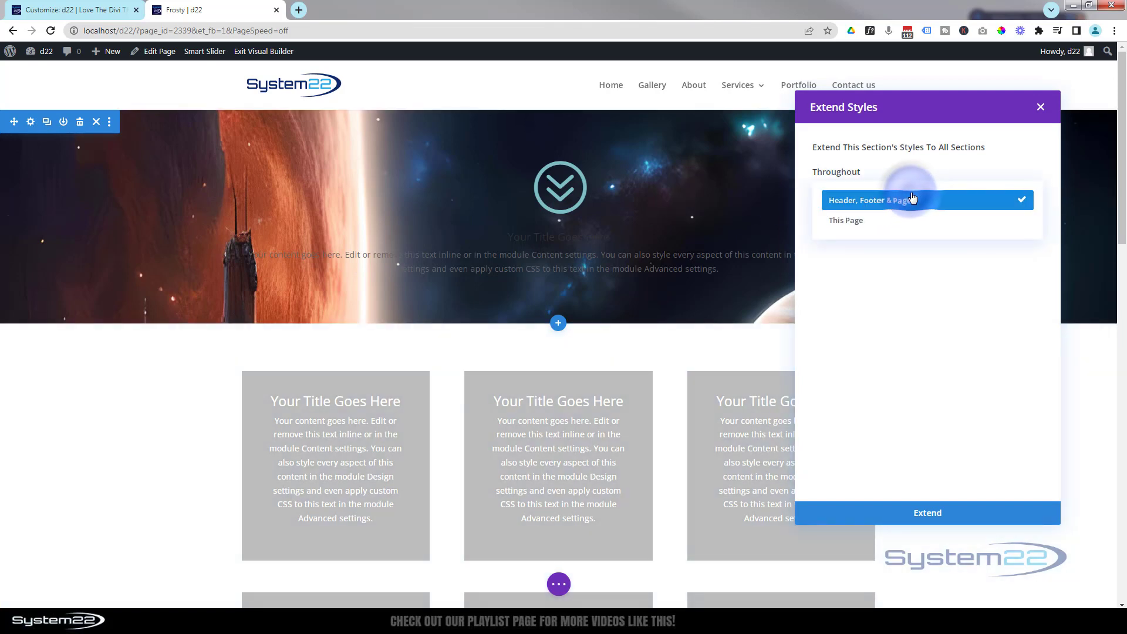
click(841, 226)
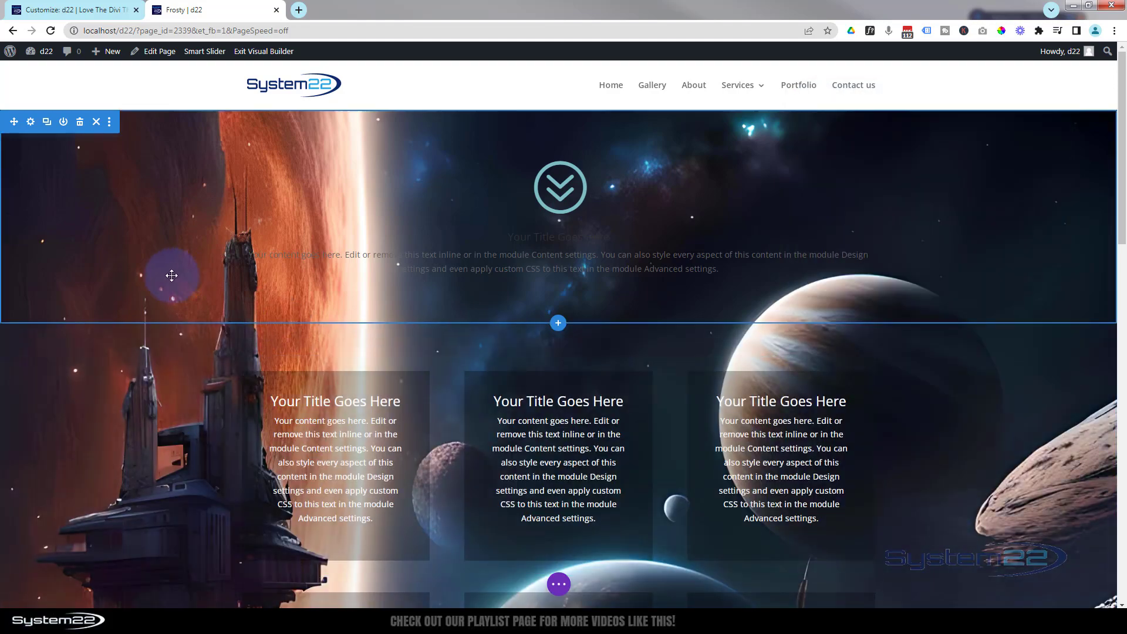
scroll(172, 275, down, 2)
scroll(173, 281, down, 7)
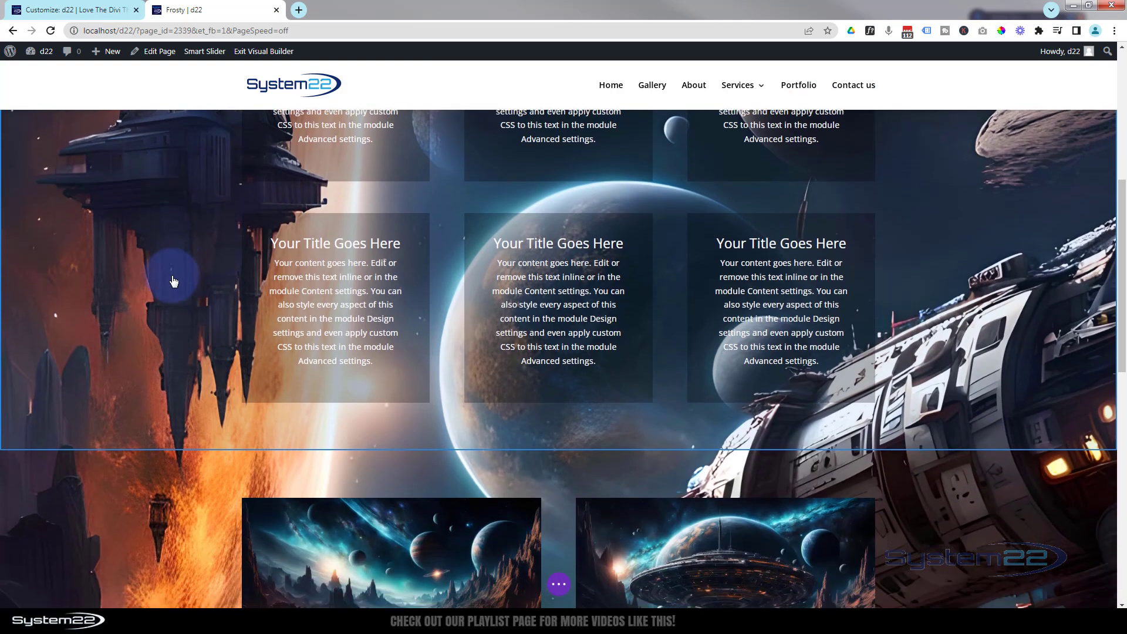
scroll(173, 282, down, 6)
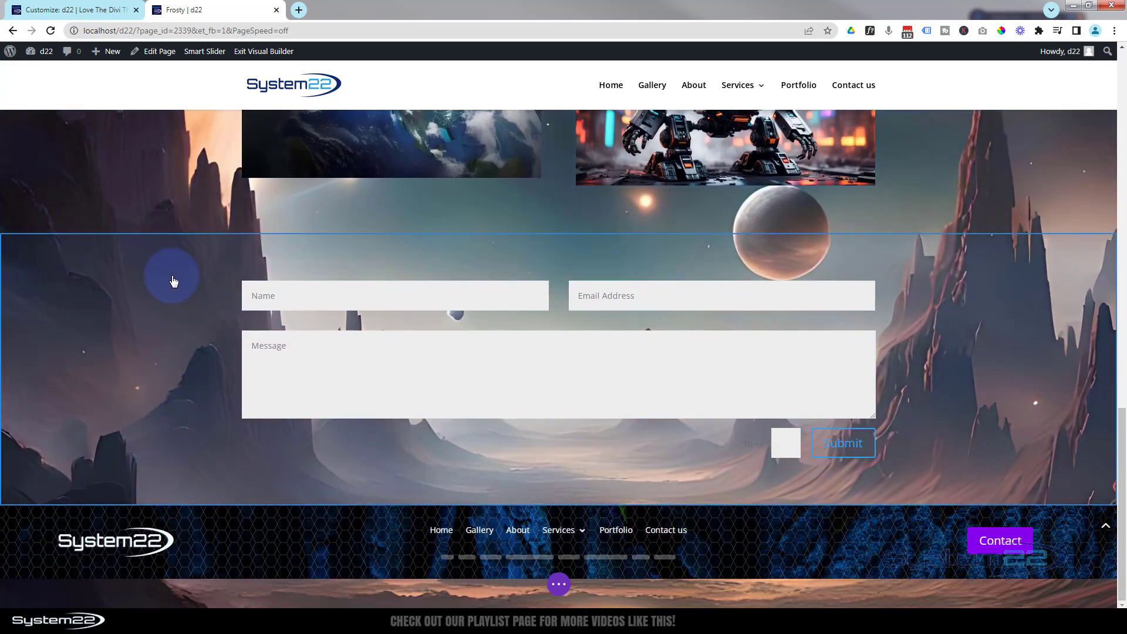
Give the row containing the blurb a semi-transparent white background color of rgba(255,255,255,0.24).
scroll(174, 281, up, 3)
scroll(174, 282, up, 10)
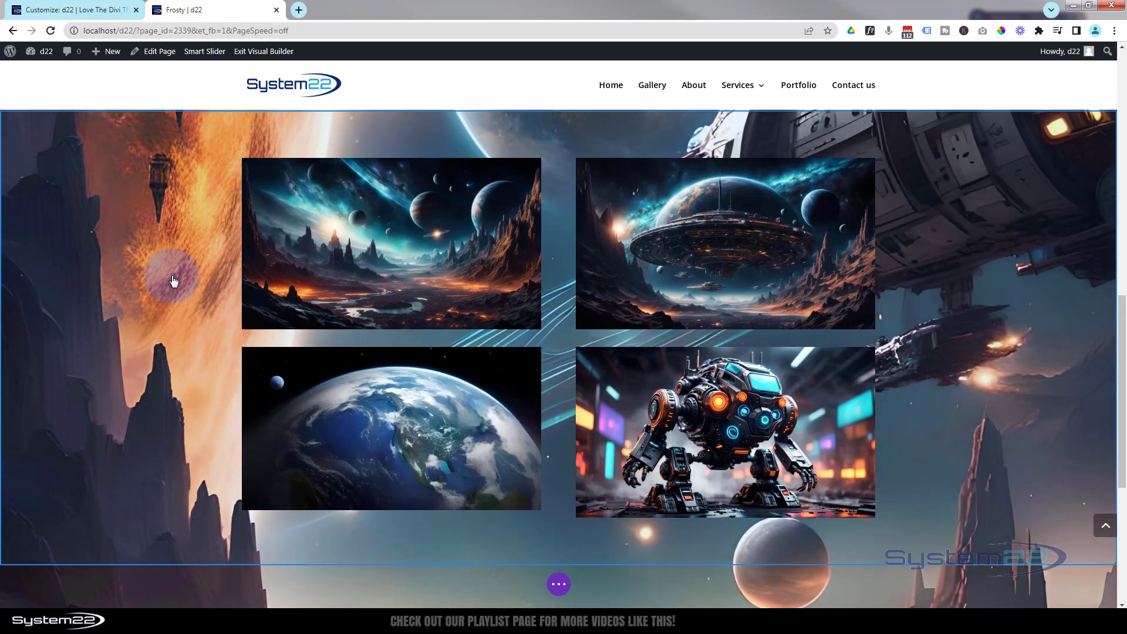
scroll(174, 281, up, 3)
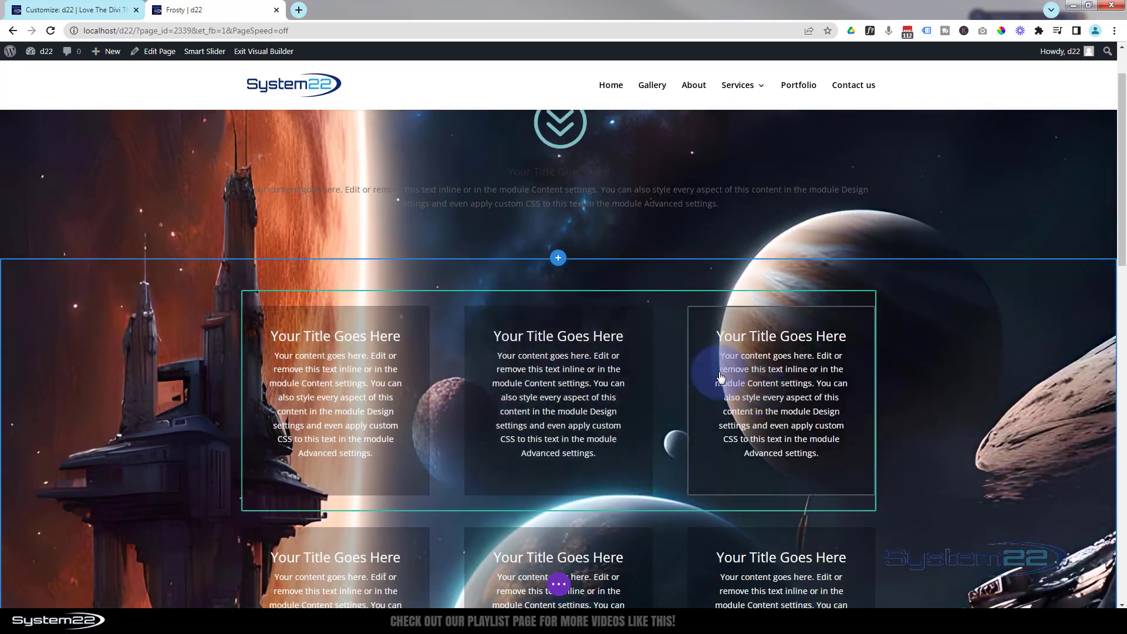
scroll(432, 214, up, 1)
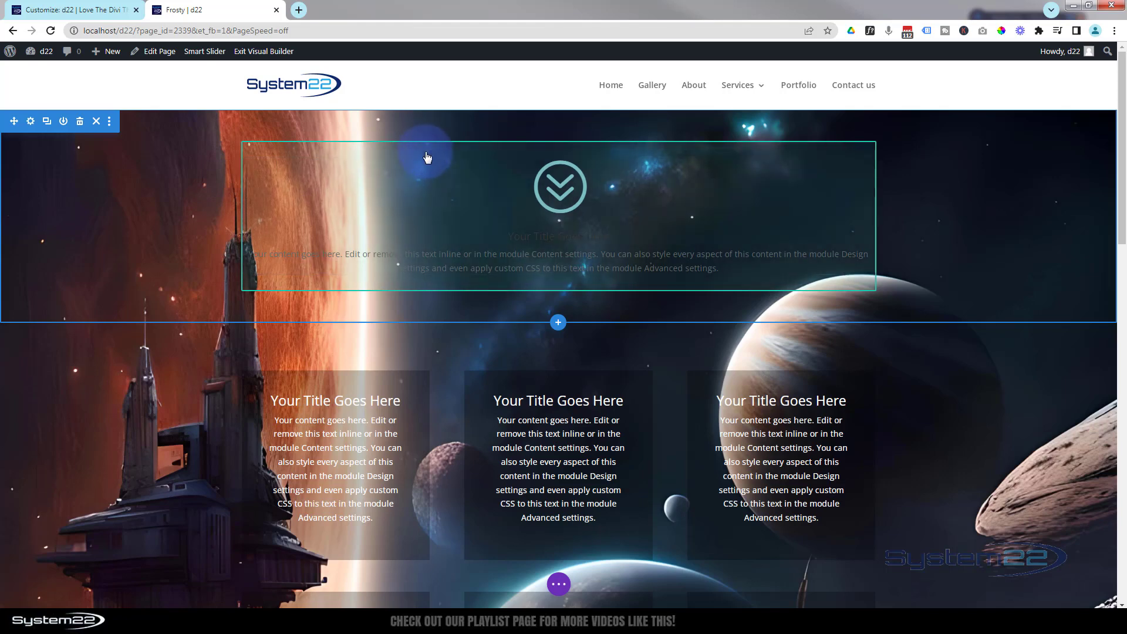
mouse_move(426, 157)
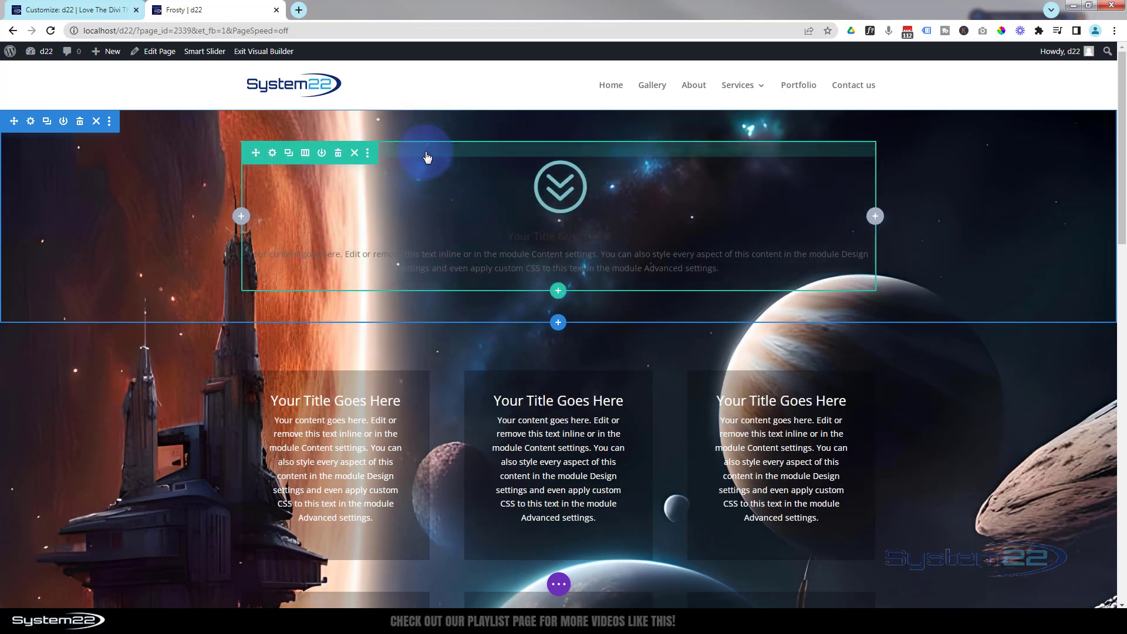
click(273, 155)
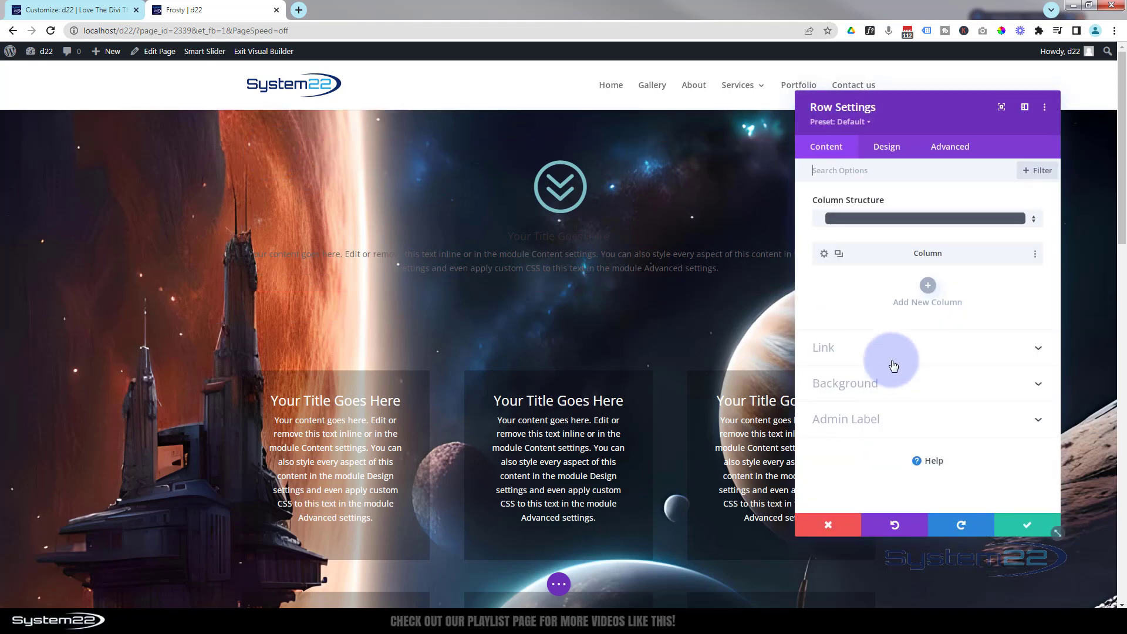
click(904, 384)
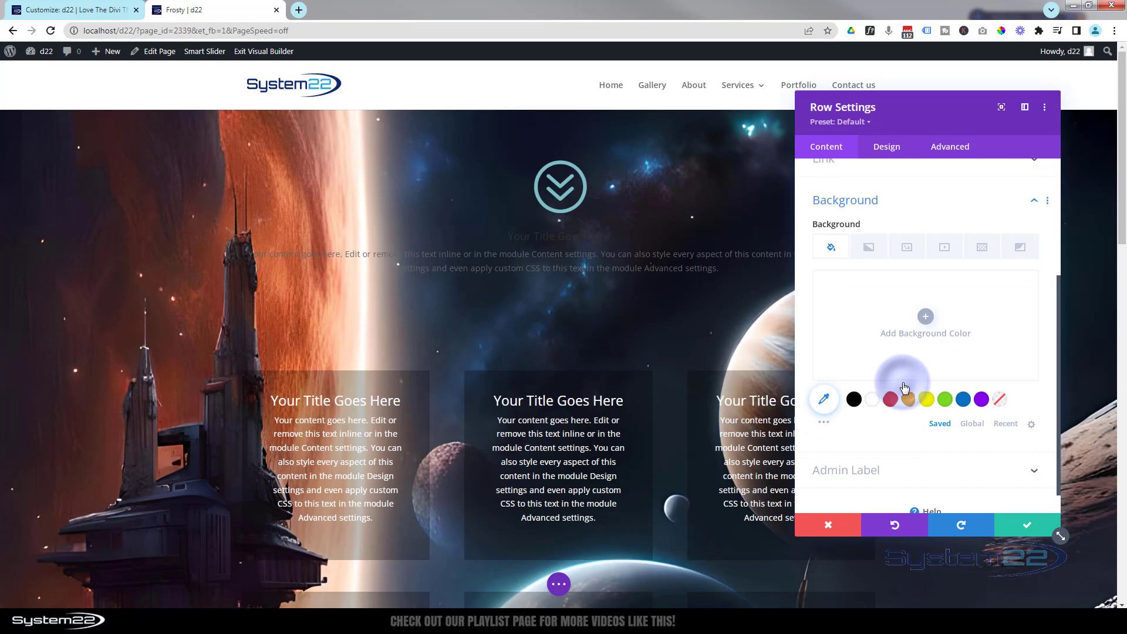
click(873, 401)
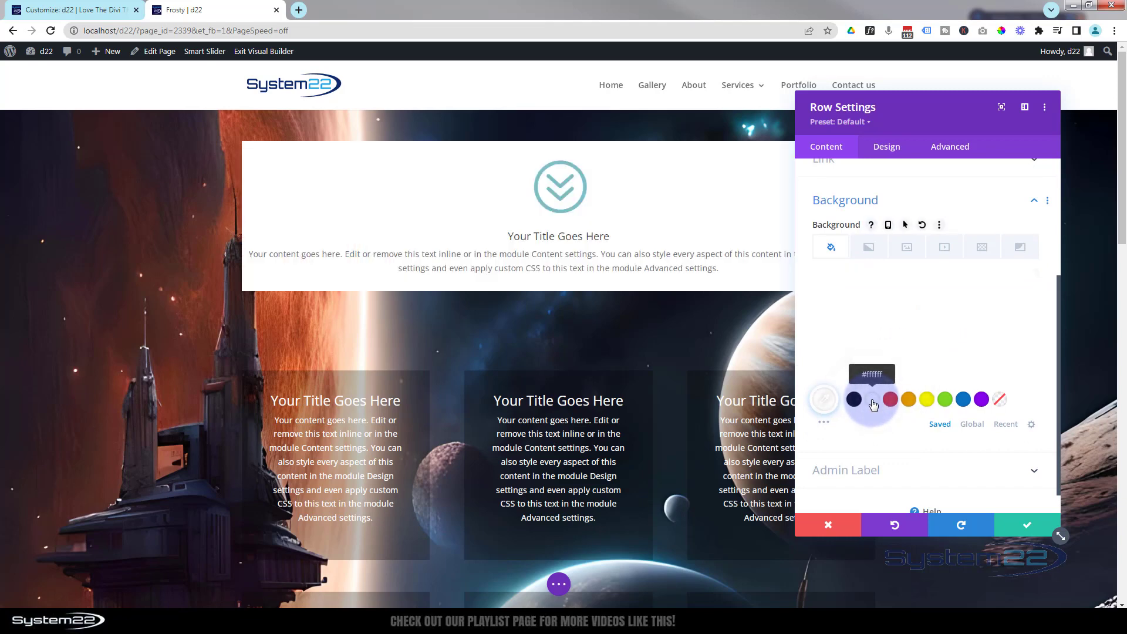
click(955, 317)
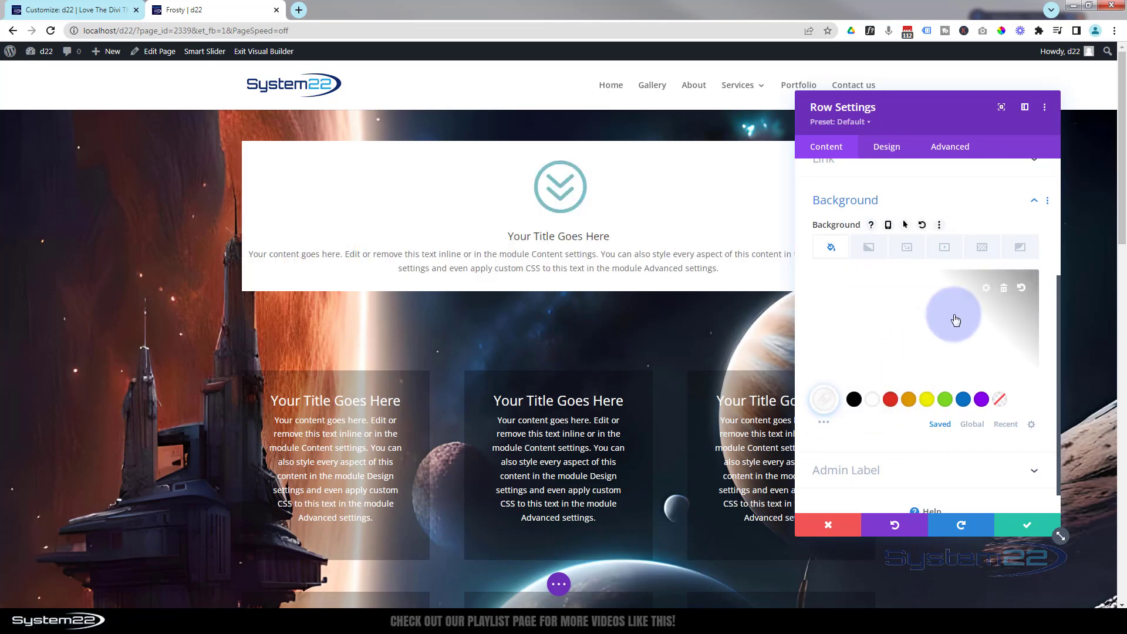
click(956, 320)
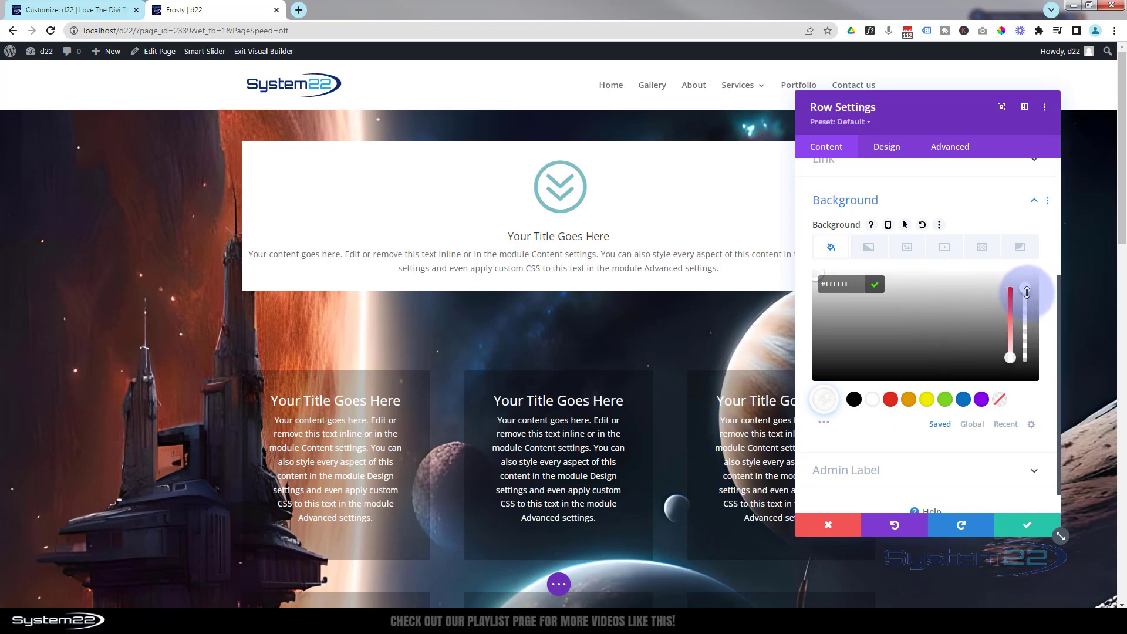
drag(1025, 294, 1028, 351)
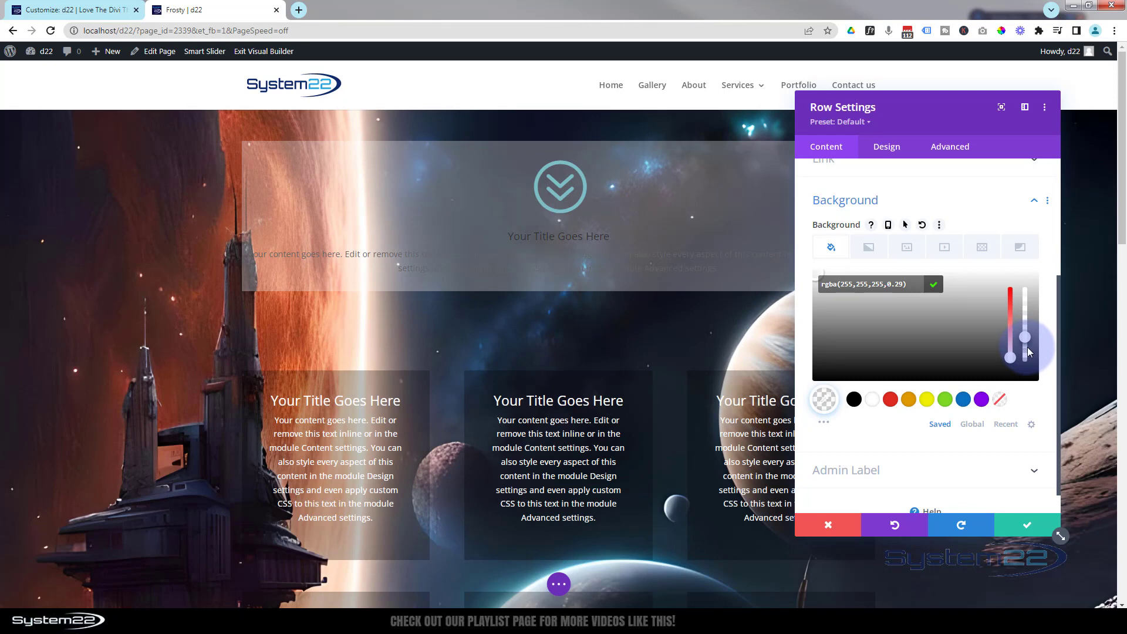
drag(1027, 352, 1028, 354)
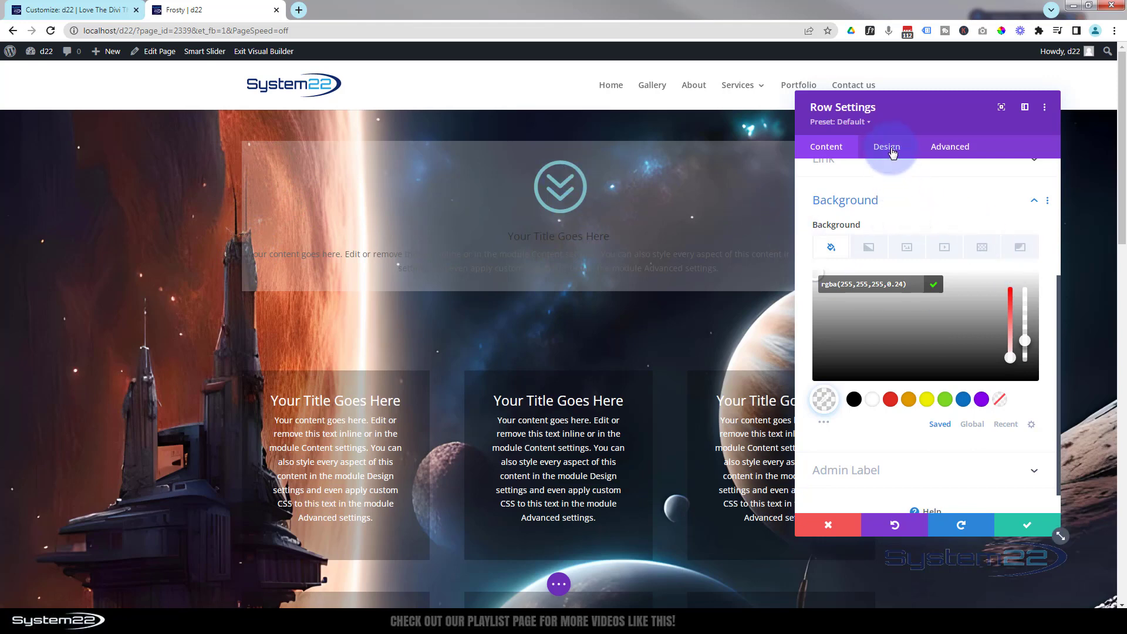
Set the blurb row's top, bottom, left and right padding to 30px and save the row settings.
click(888, 147)
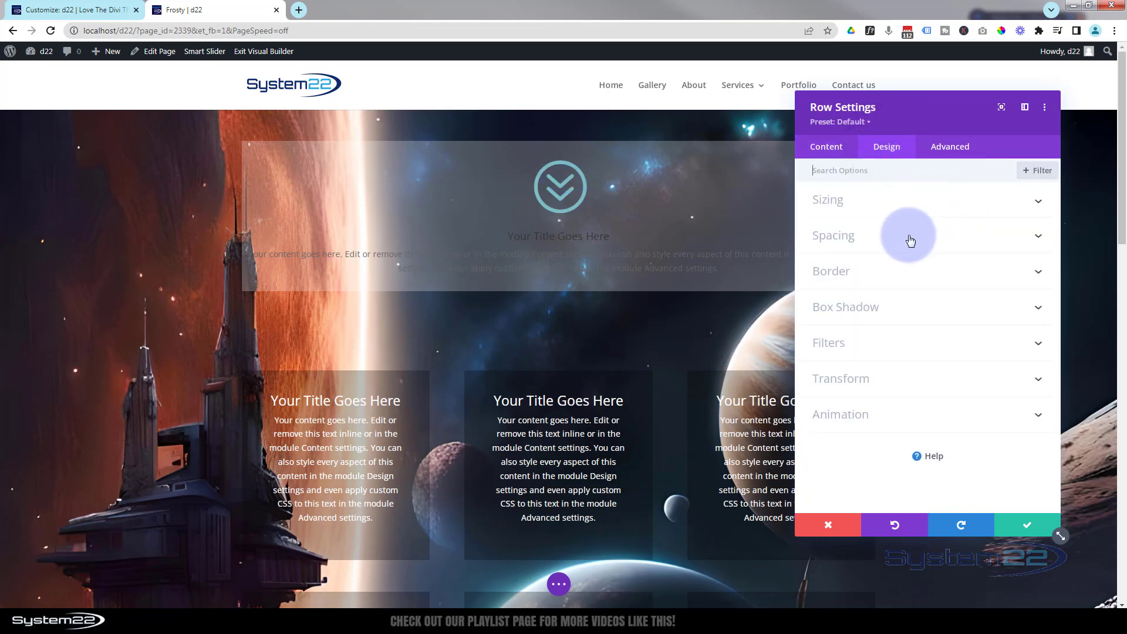
click(909, 240)
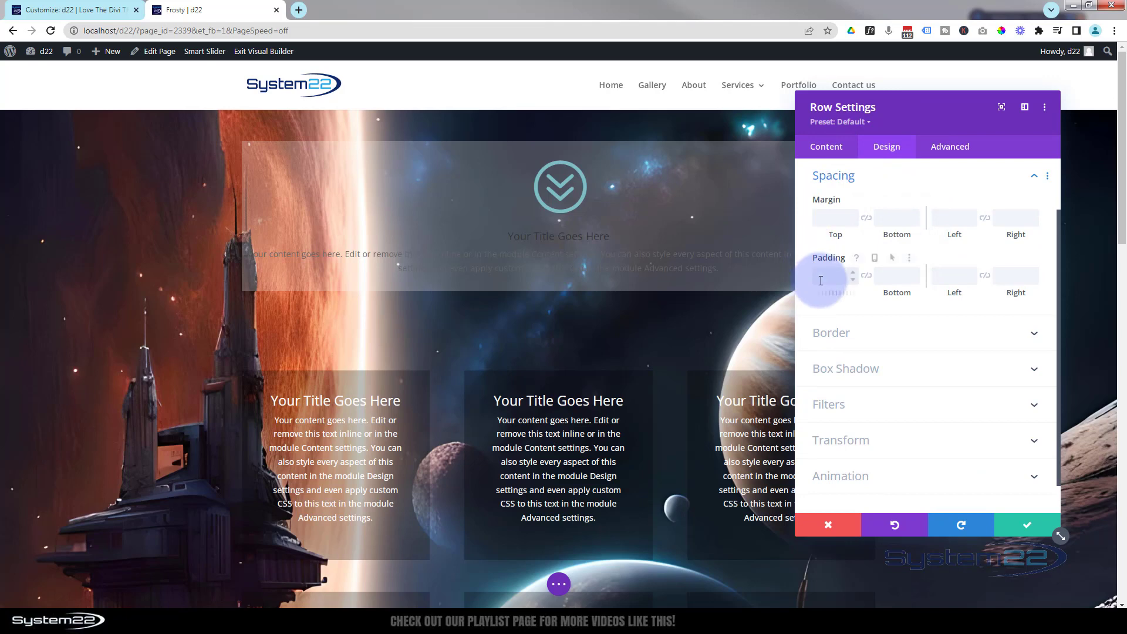
click(820, 281)
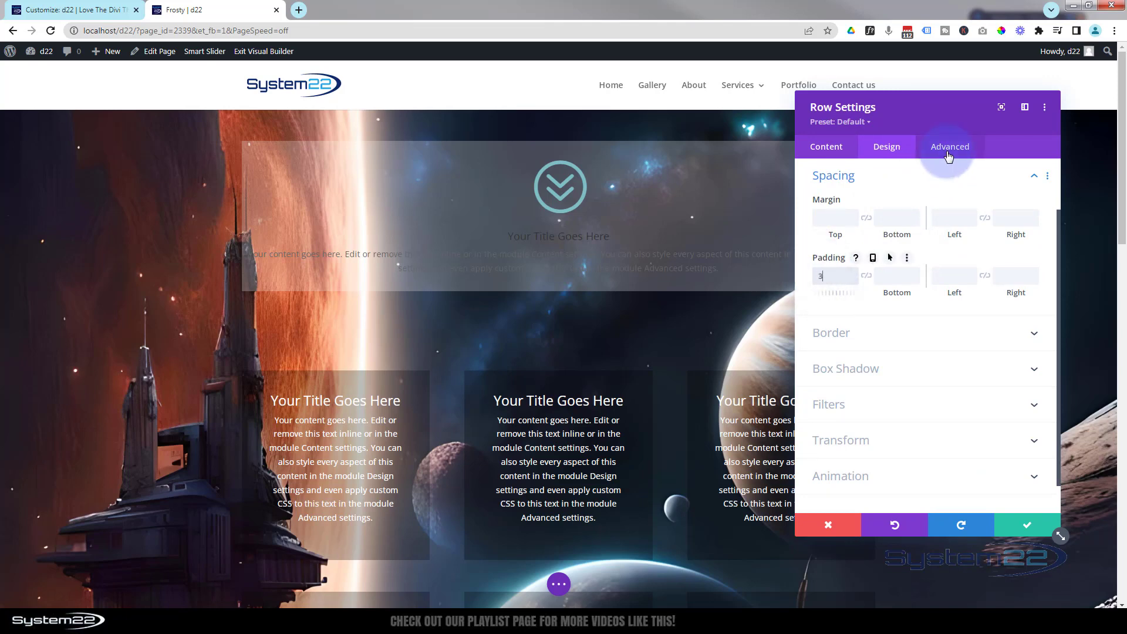
text(30)
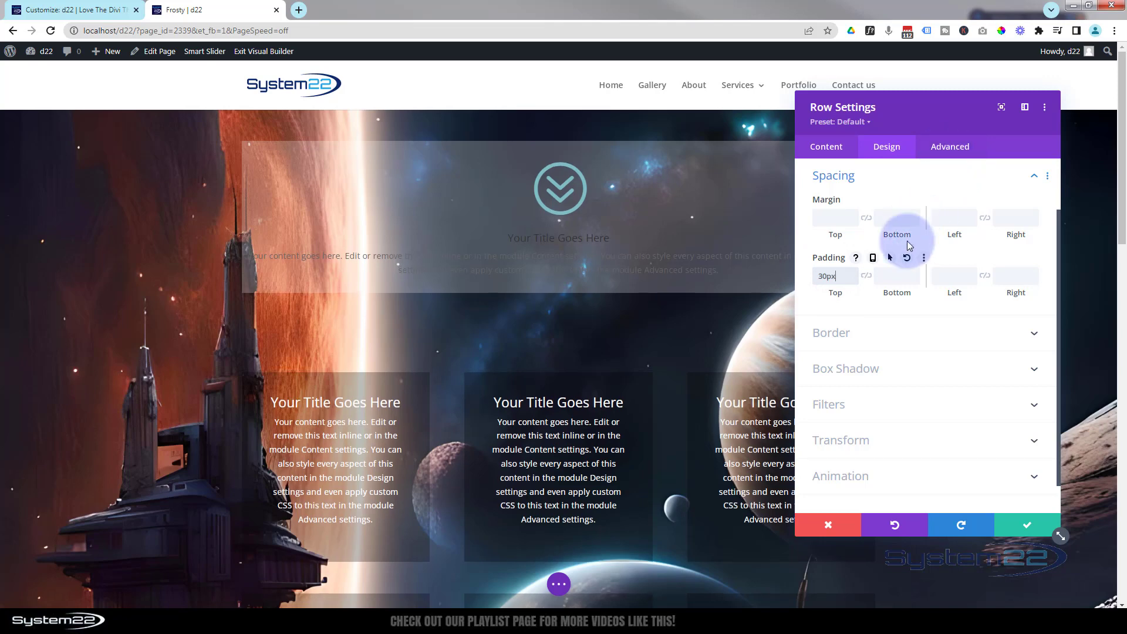
click(866, 276)
click(943, 278)
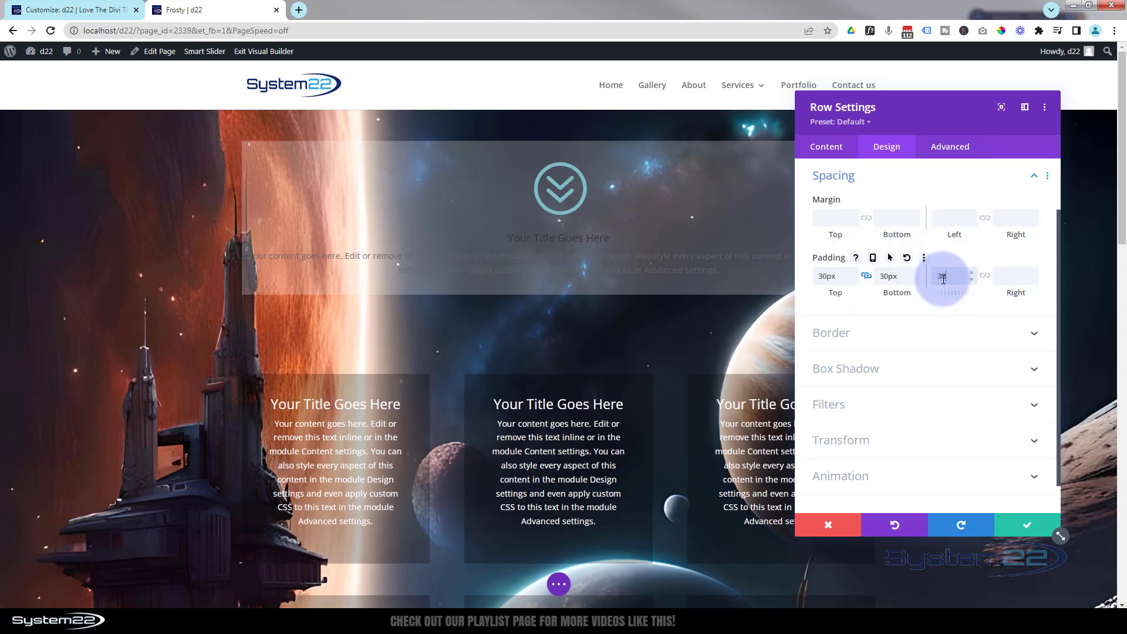
text(30)
click(986, 276)
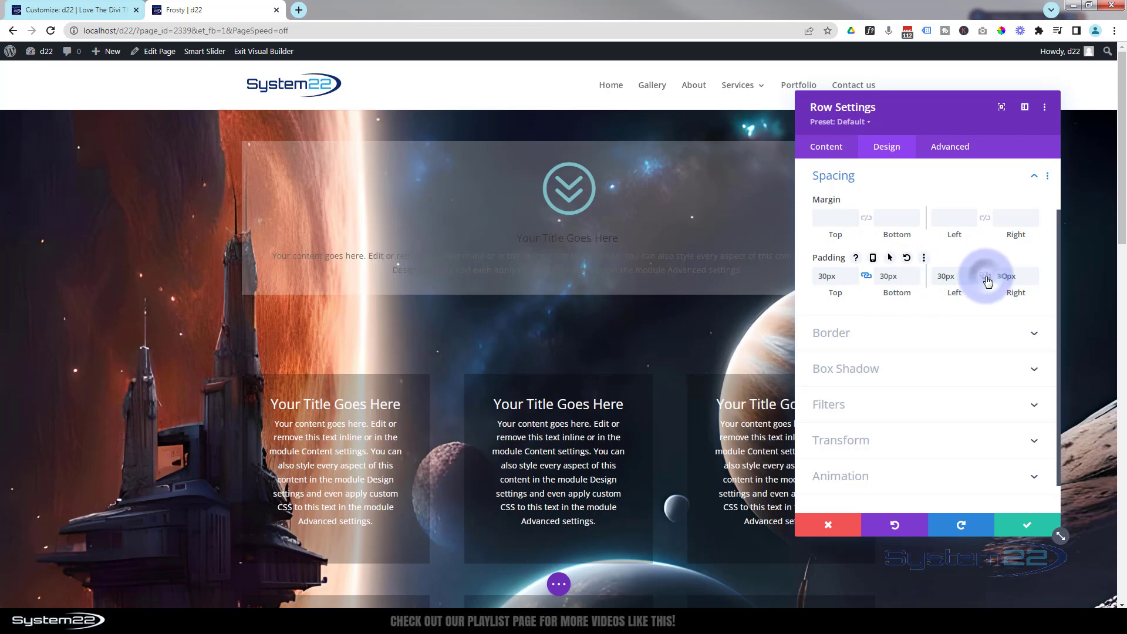
click(374, 266)
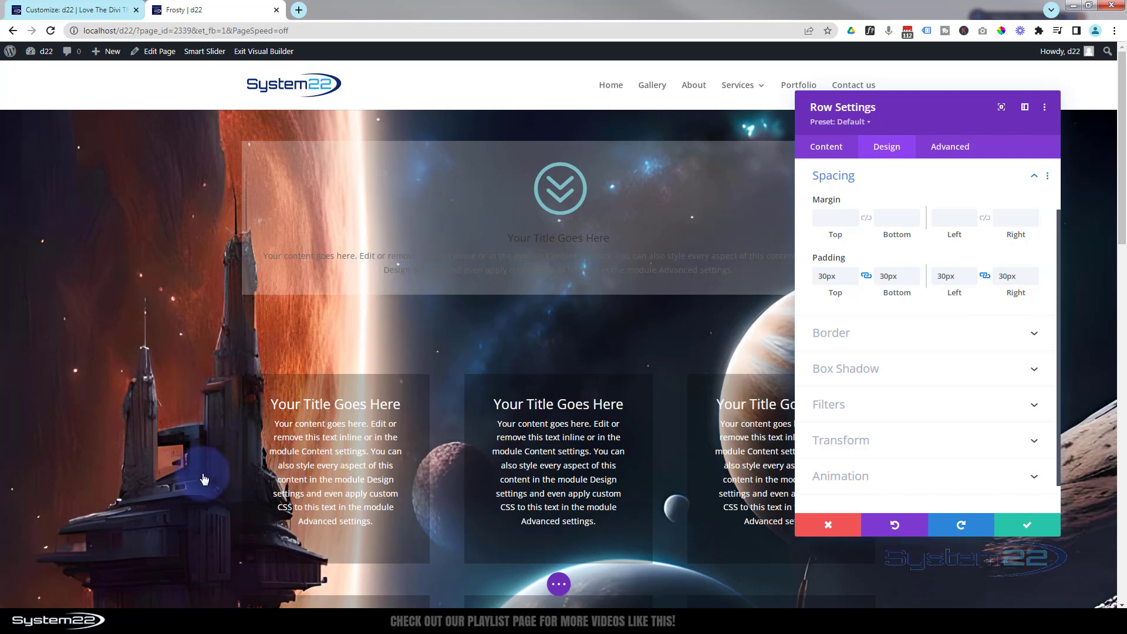
scroll(421, 602, down, 5)
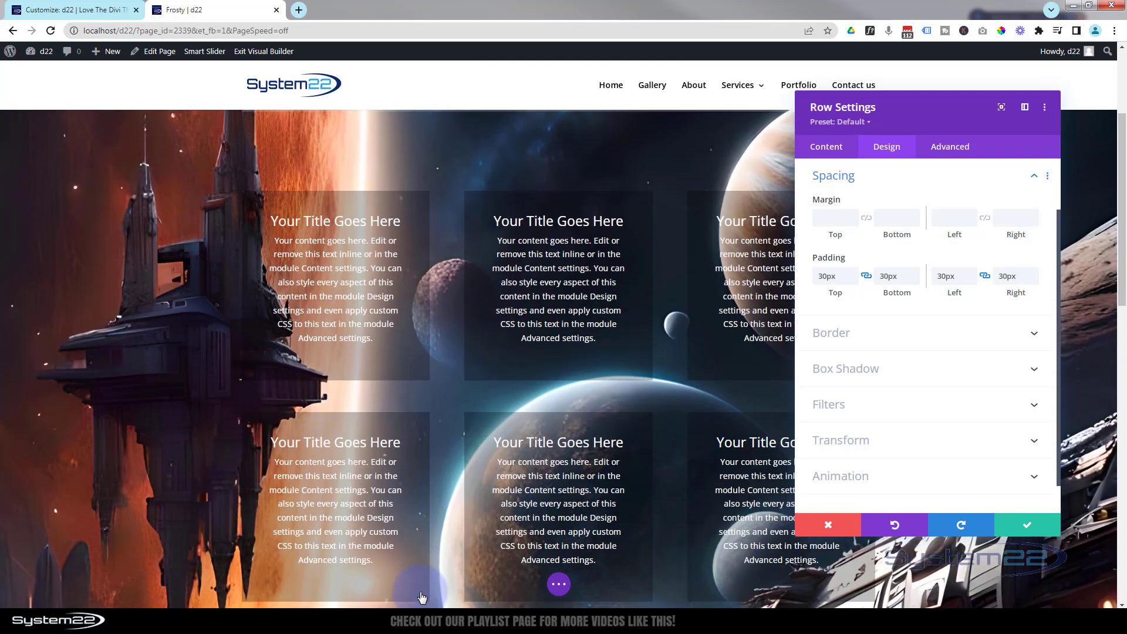
scroll(421, 597, up, 2)
scroll(422, 598, up, 2)
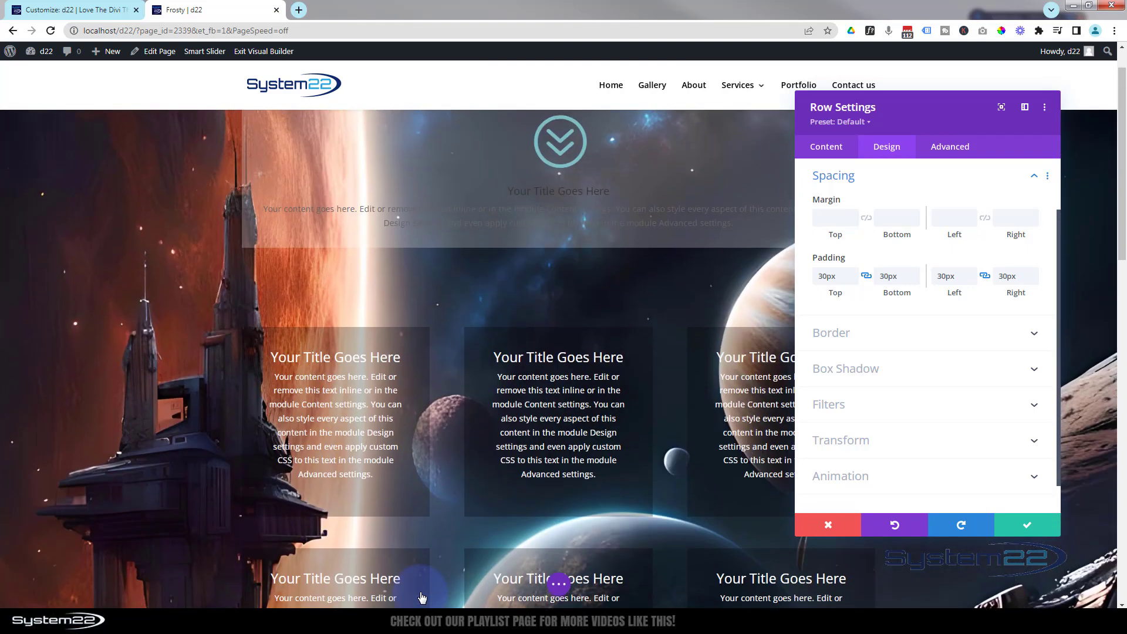
click(1030, 530)
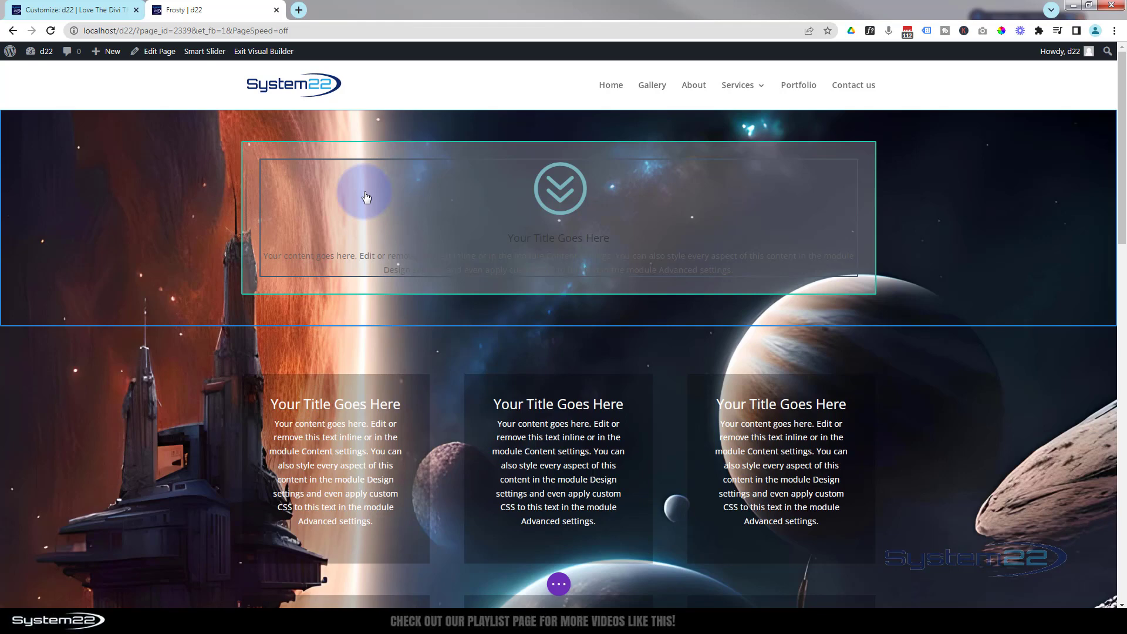
Insert a Code module directly below the blurb in the same row.
click(464, 224)
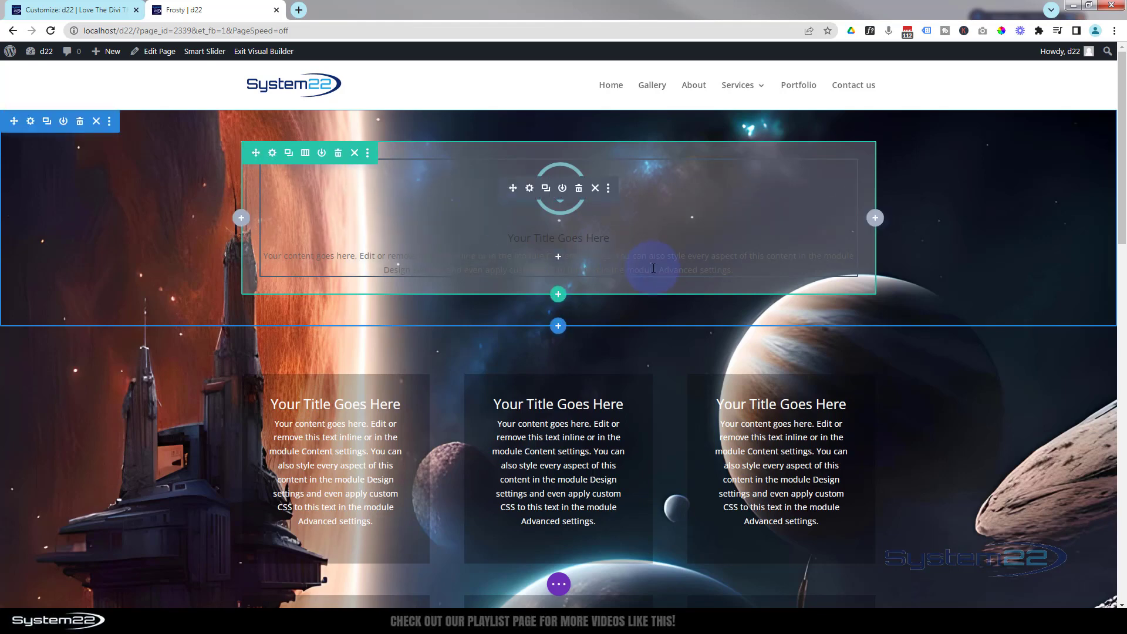
click(559, 258)
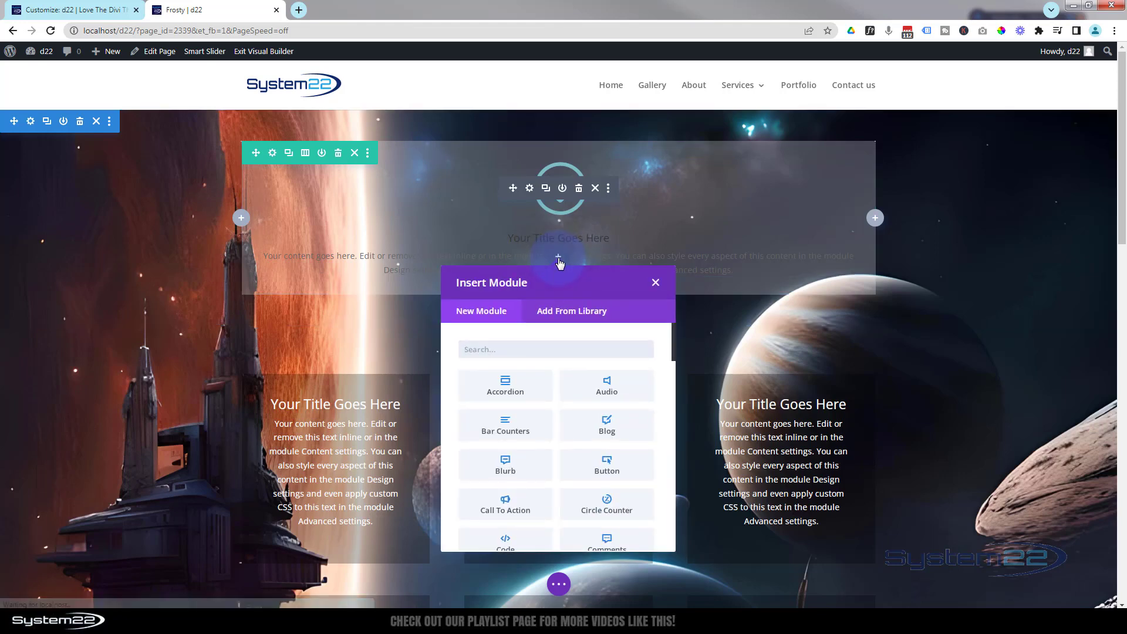
scroll(519, 487, down, 2)
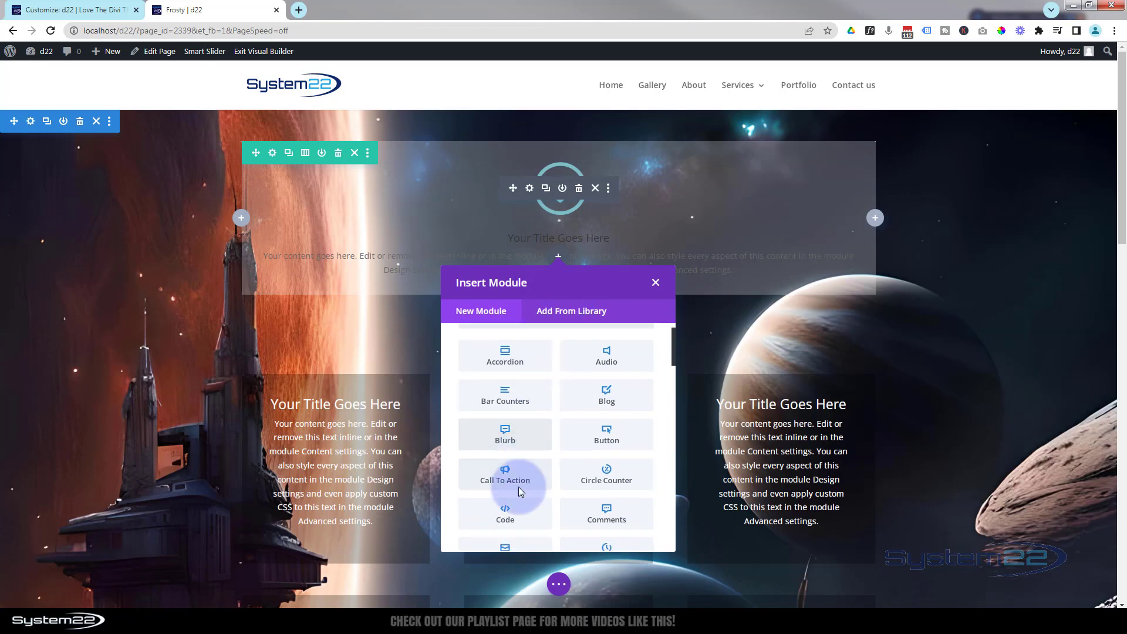
click(519, 490)
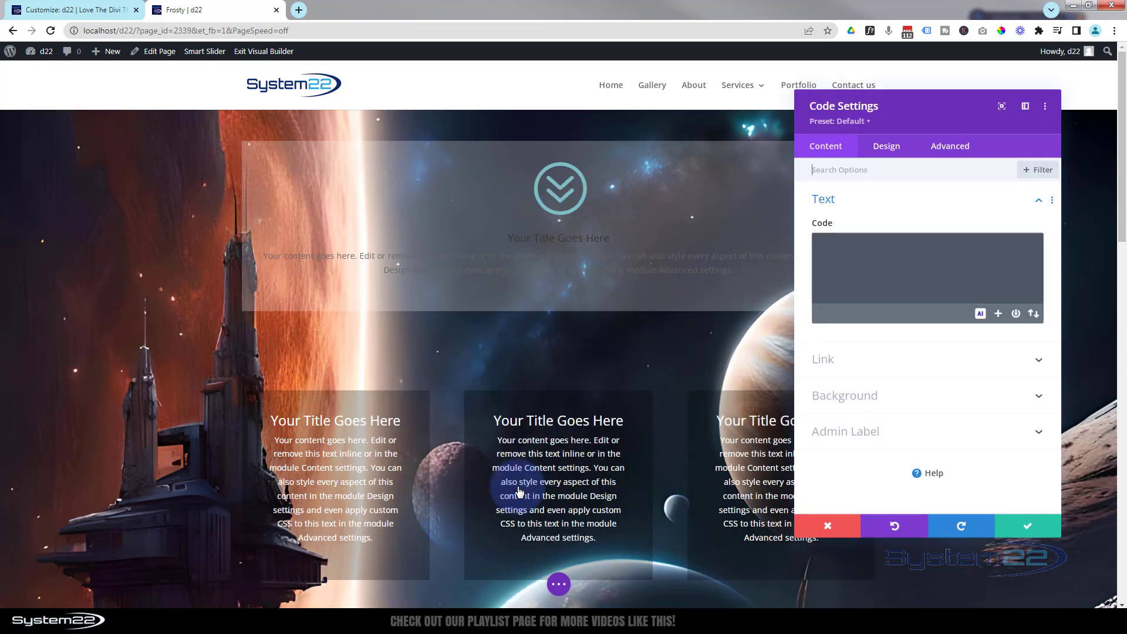
Enter opening and closing style tags in the module's code, with an empty line between them, and place the cursor on that line.
click(851, 259)
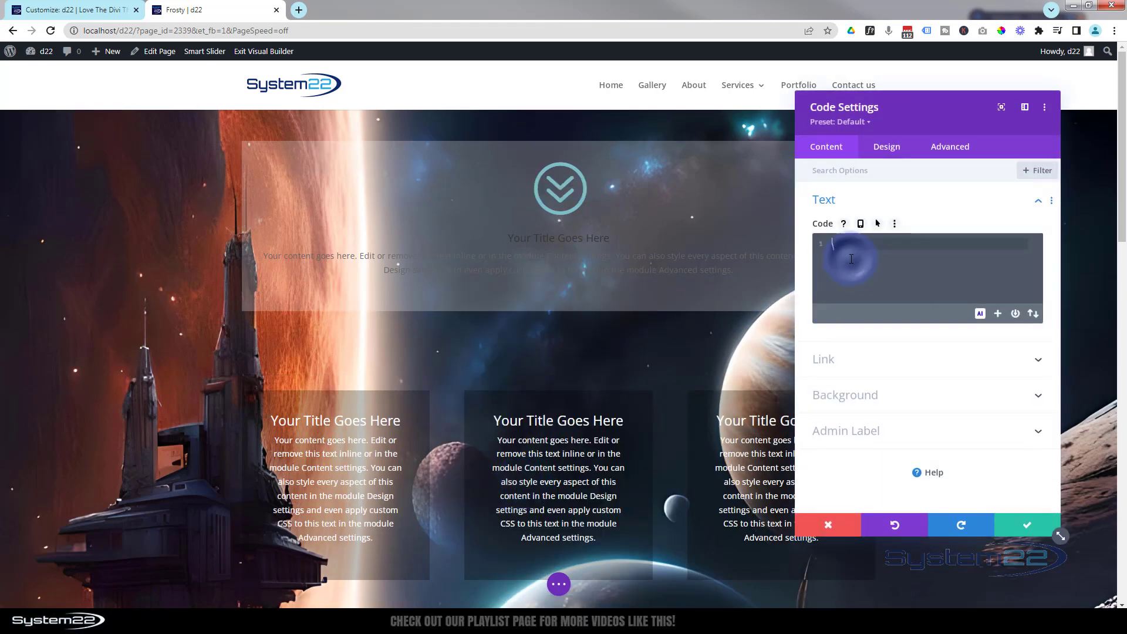
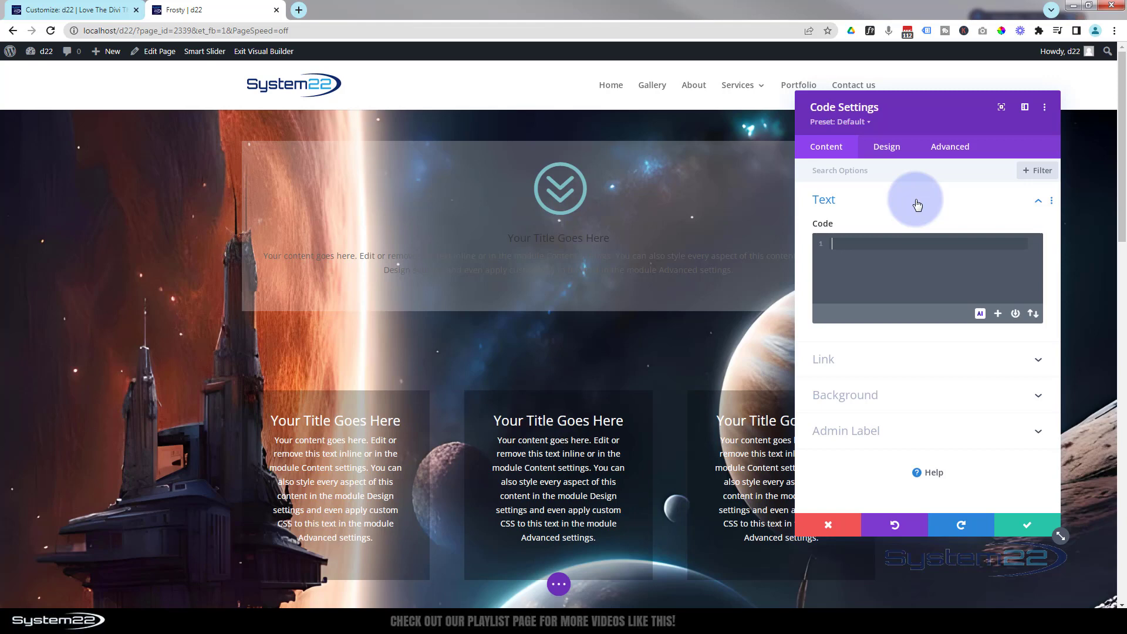
text(<s)
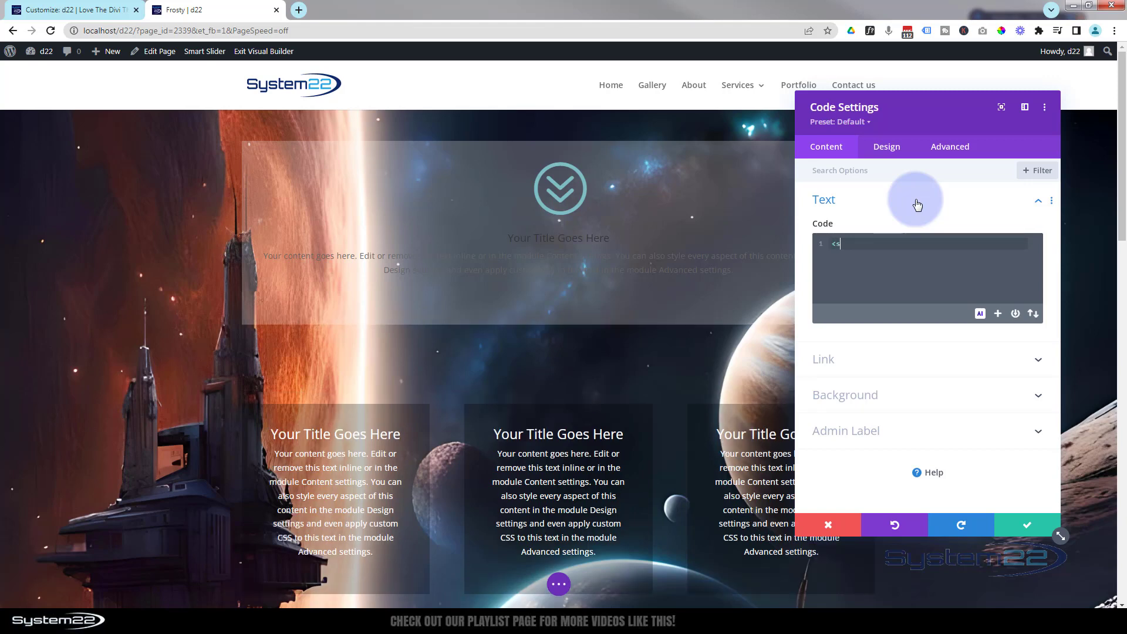
text(tyle)
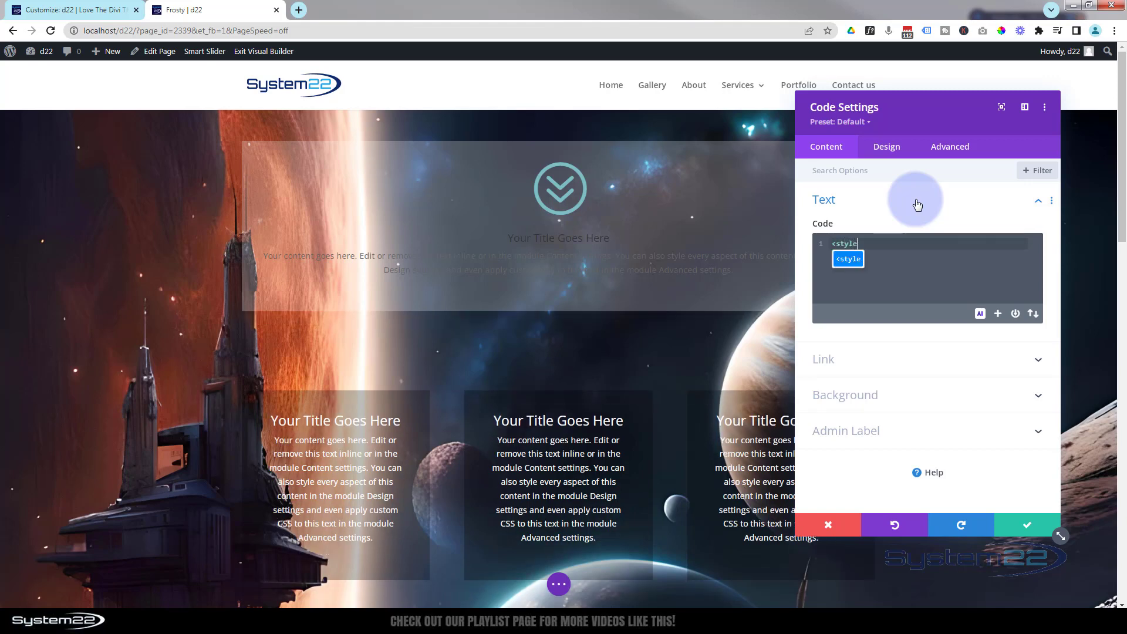
text(></style>)
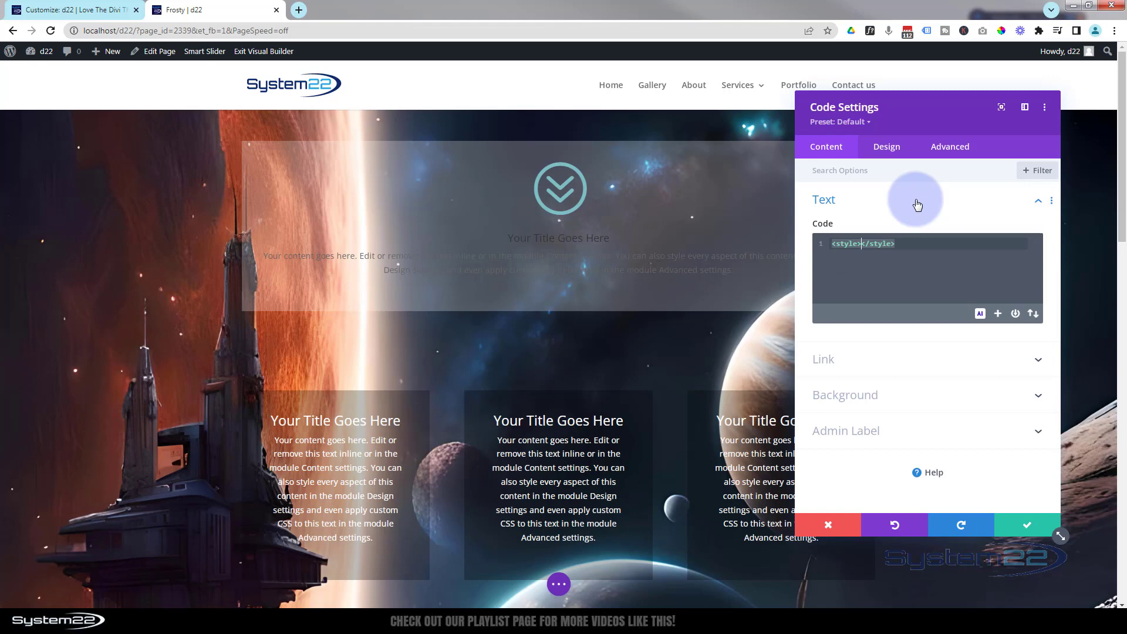
key(Return)
key(Return)
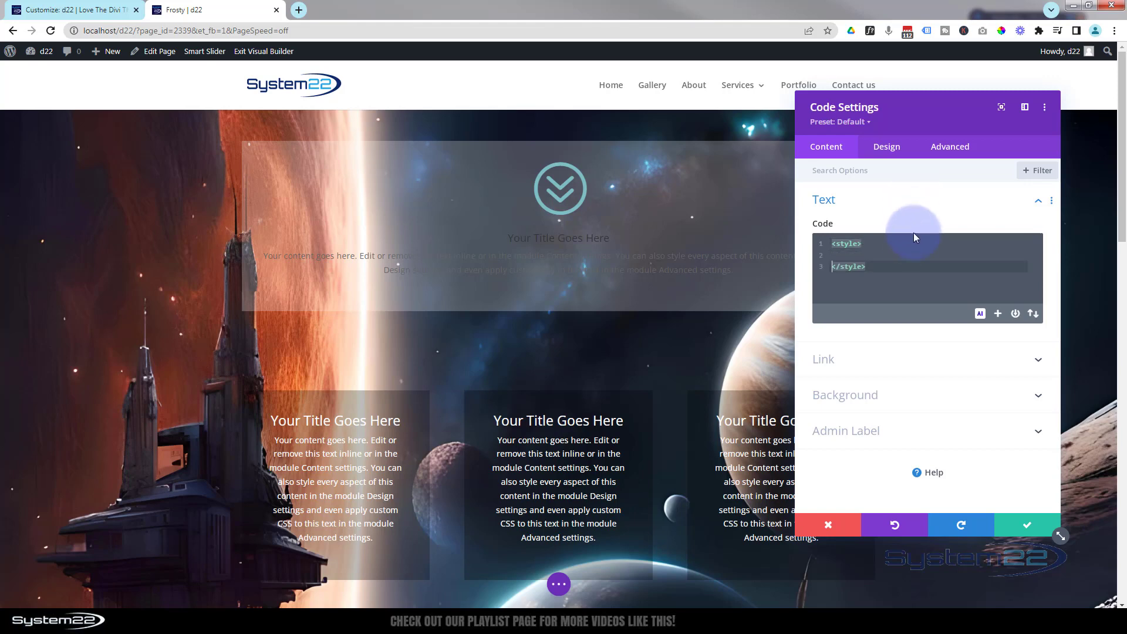
click(875, 242)
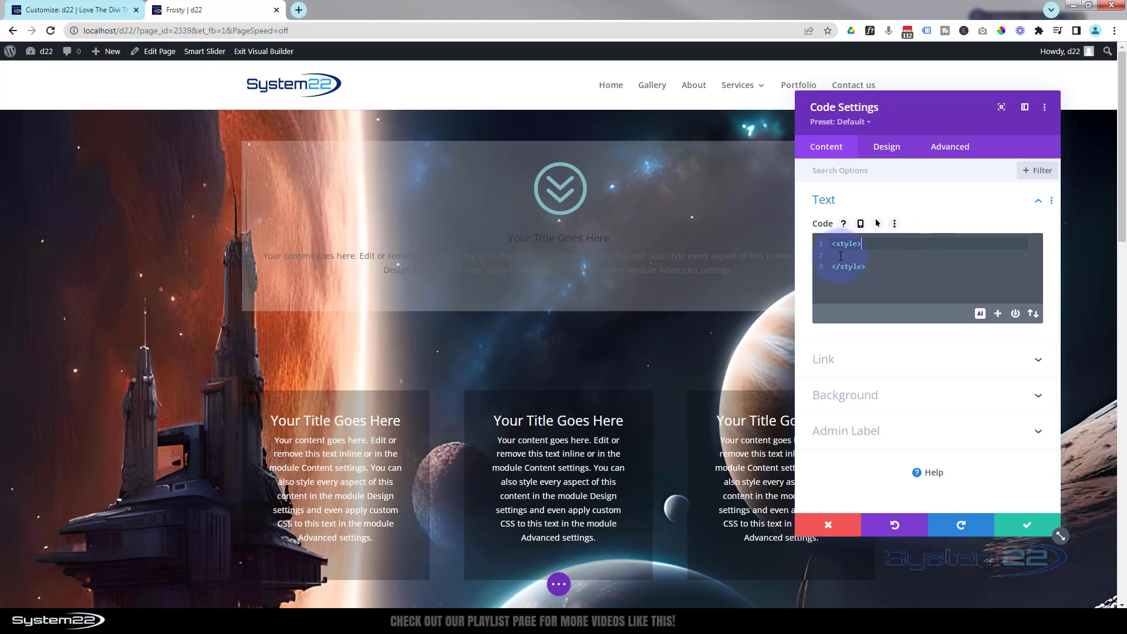
key(ctrl+a)
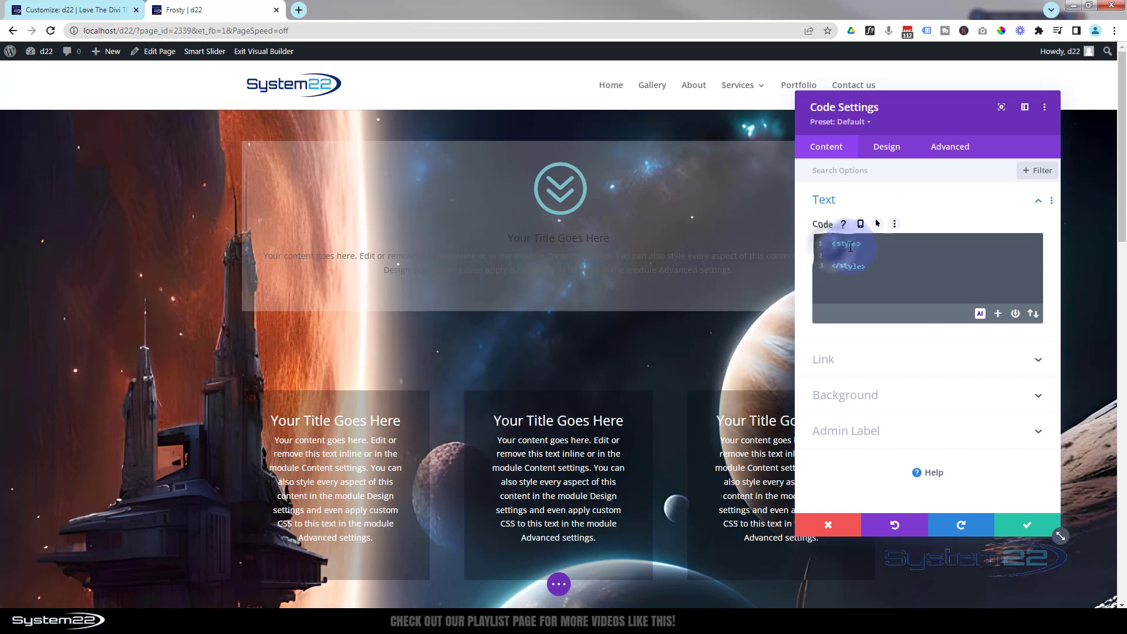
double_click(850, 247)
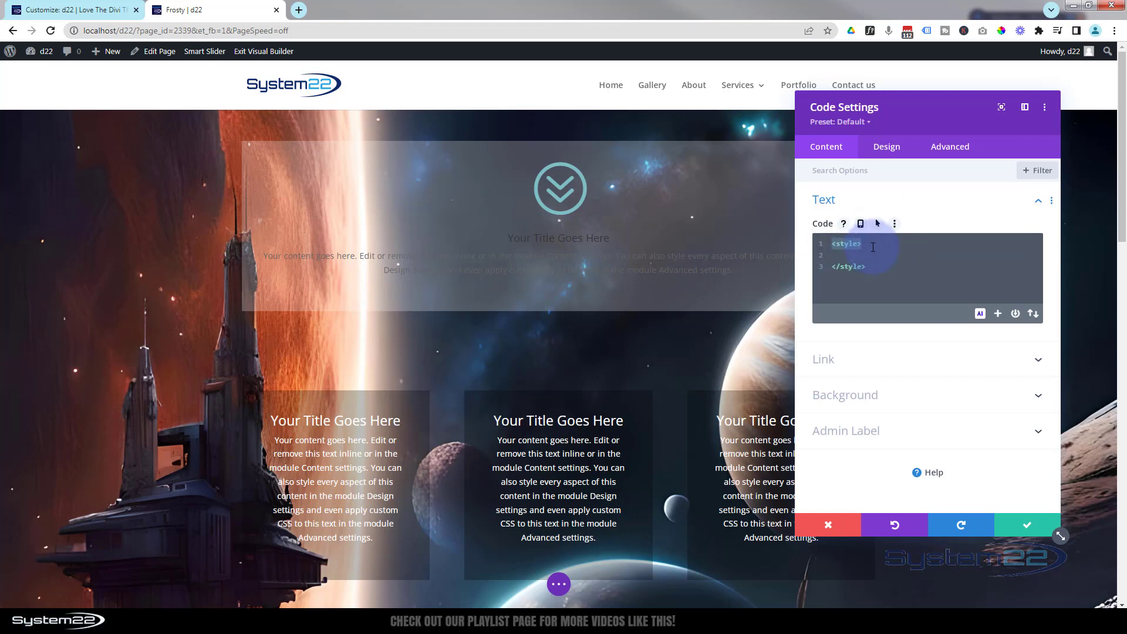
click(841, 258)
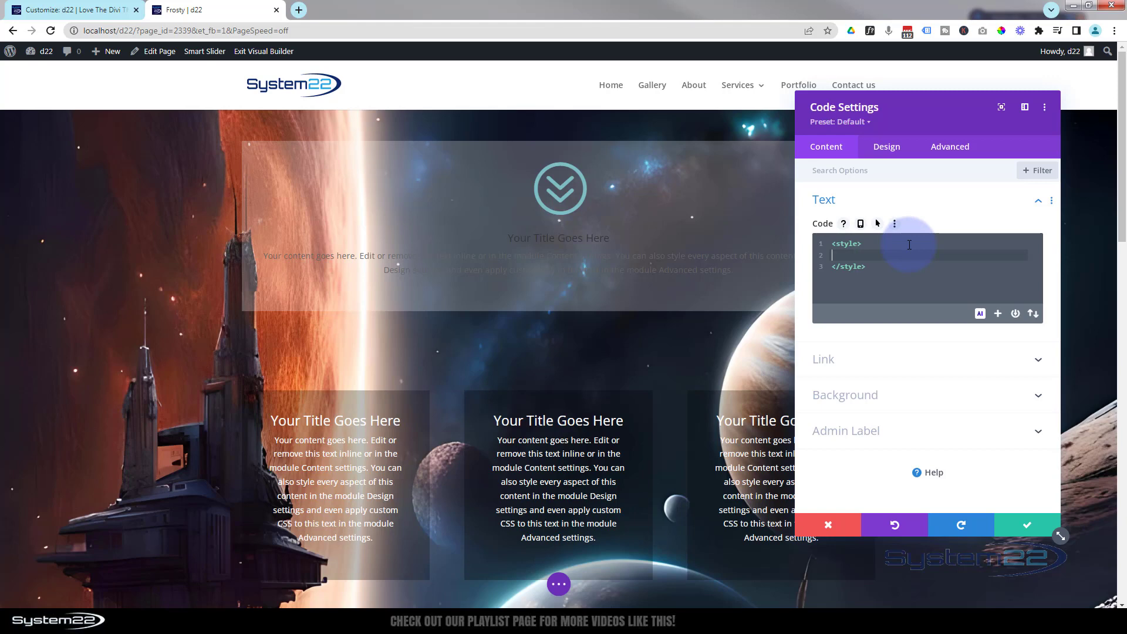
Write a .frosty CSS rule between the style tags containing the declaration backdrop-filter:blur(6px);.
text(.frosty {)
key(Return)
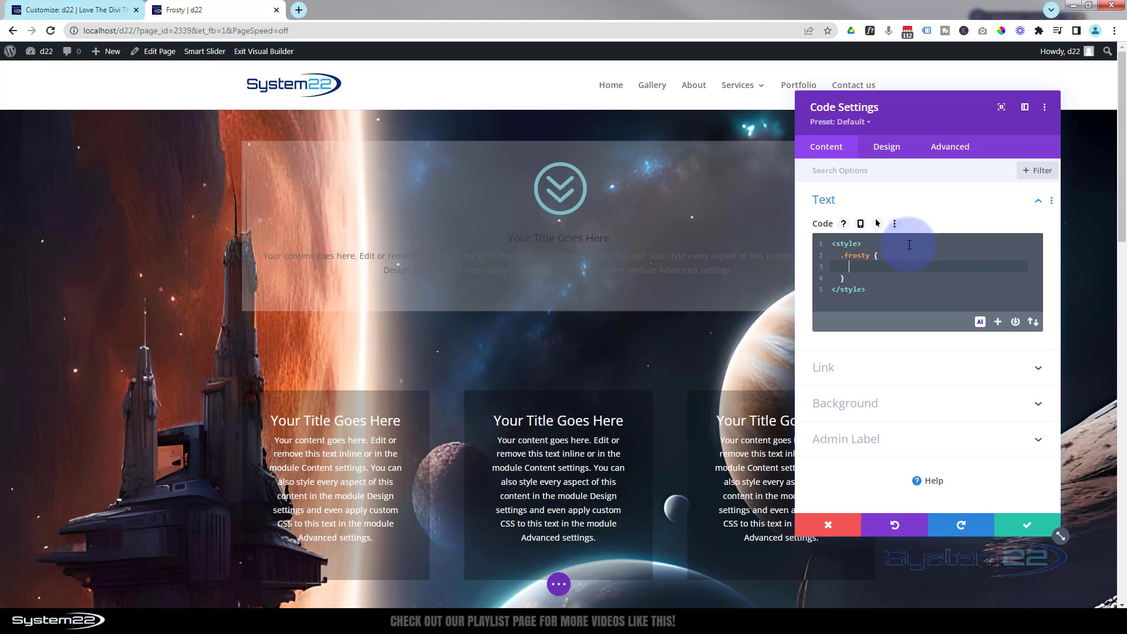
text(backdro)
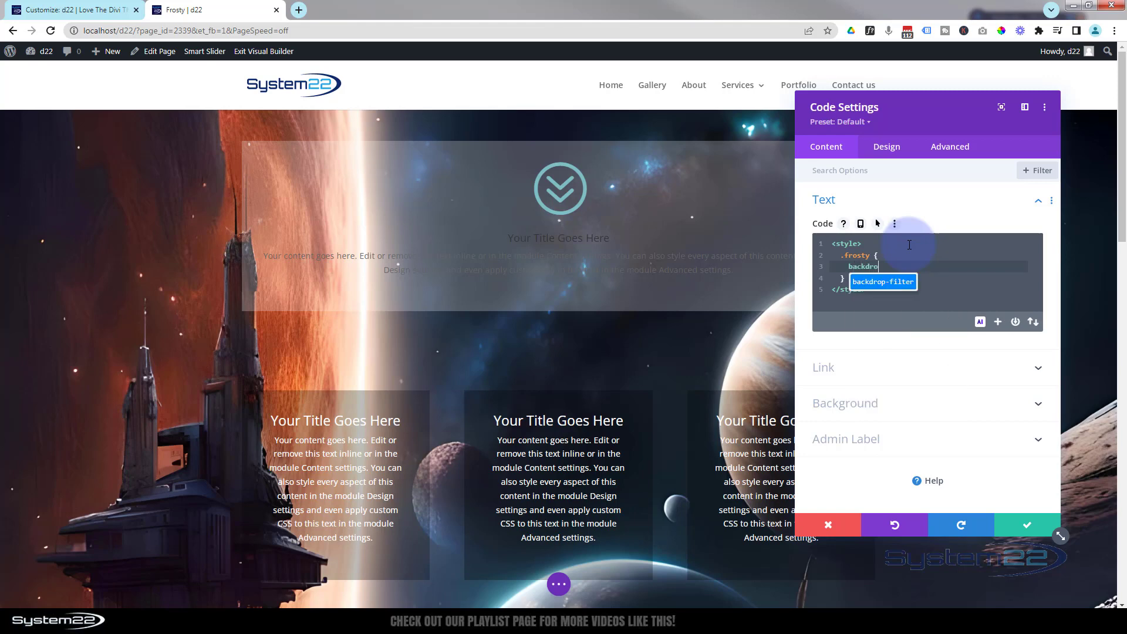
text(p-fil)
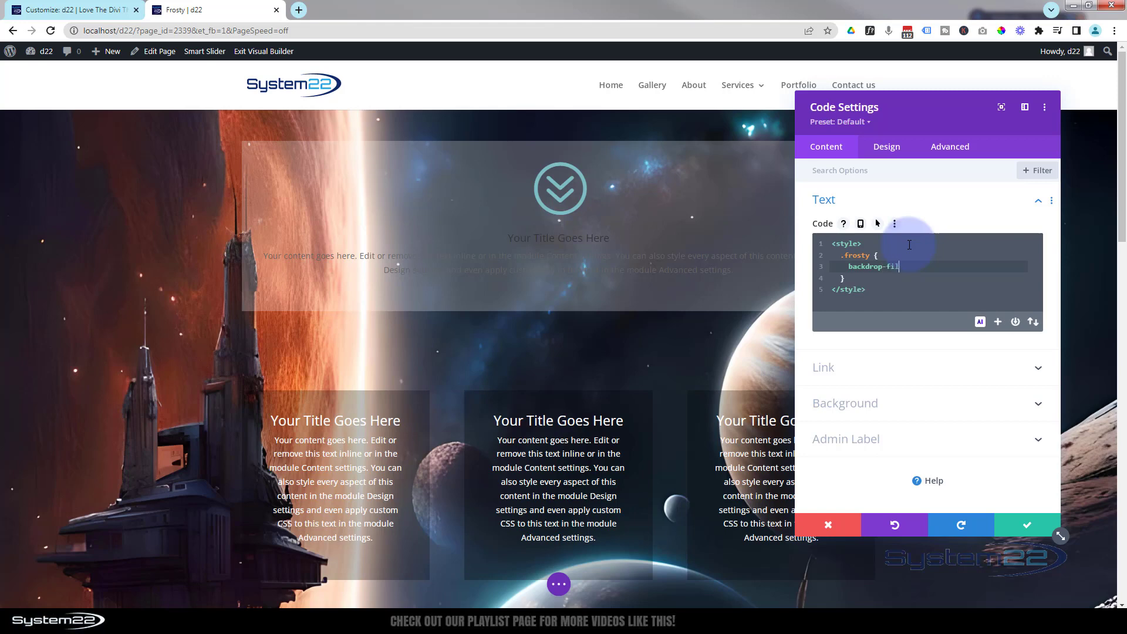
text(ter:blur()
text(6px)
click(959, 269)
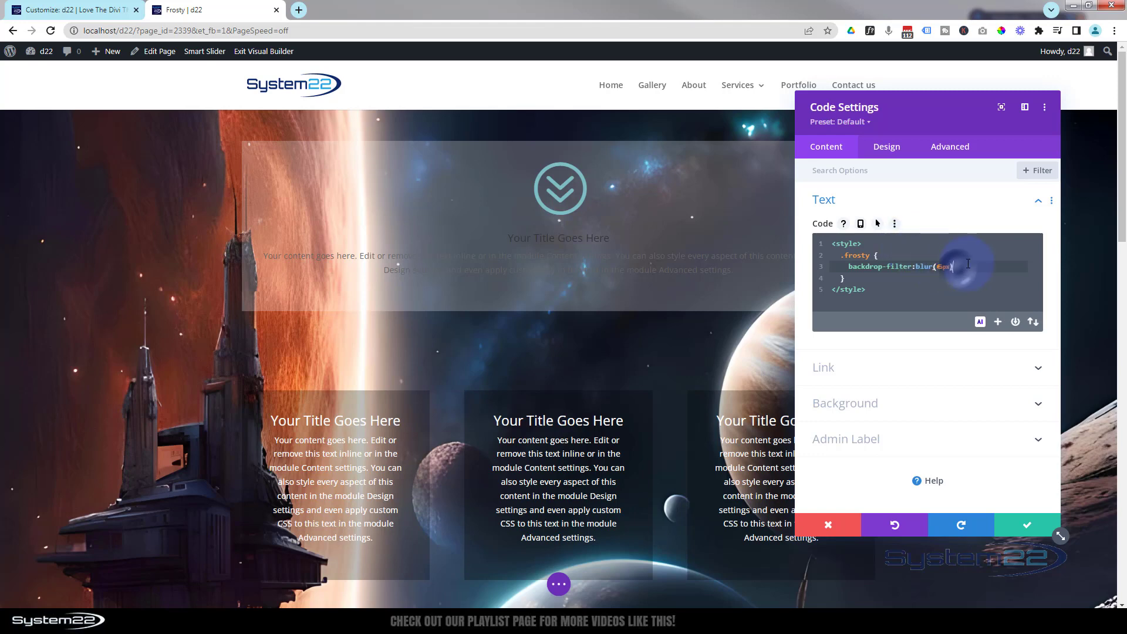
text(;)
Duplicate the backdrop-filter declaration on a new line within the .frosty rule and prefix the copy with -webkit-.
drag(968, 265, 850, 266)
key(ctrl+c)
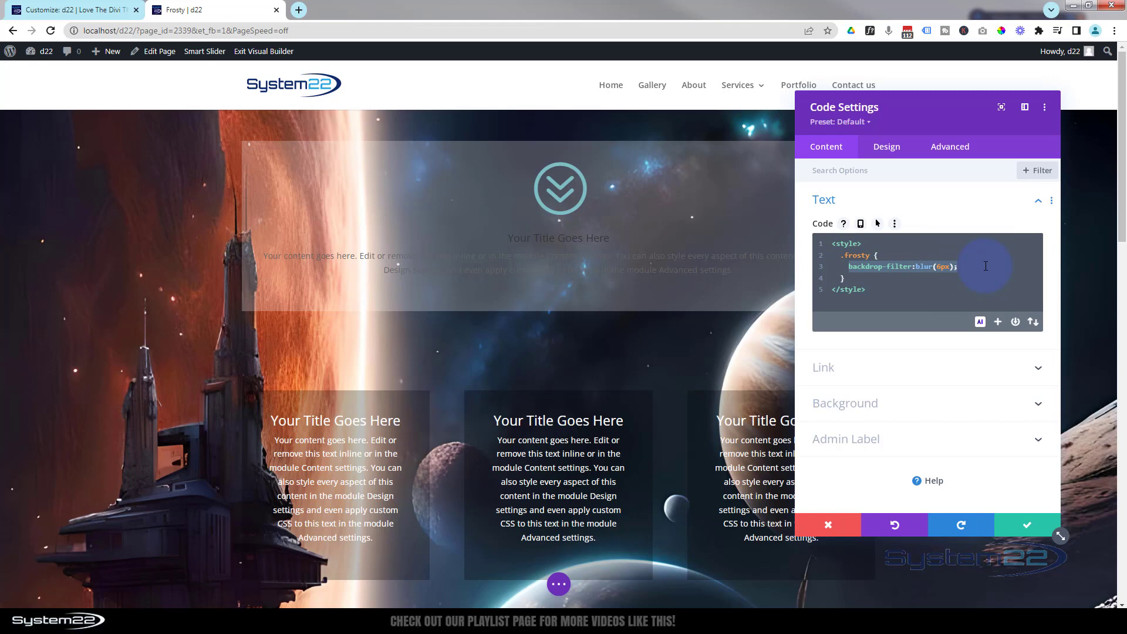
click(983, 266)
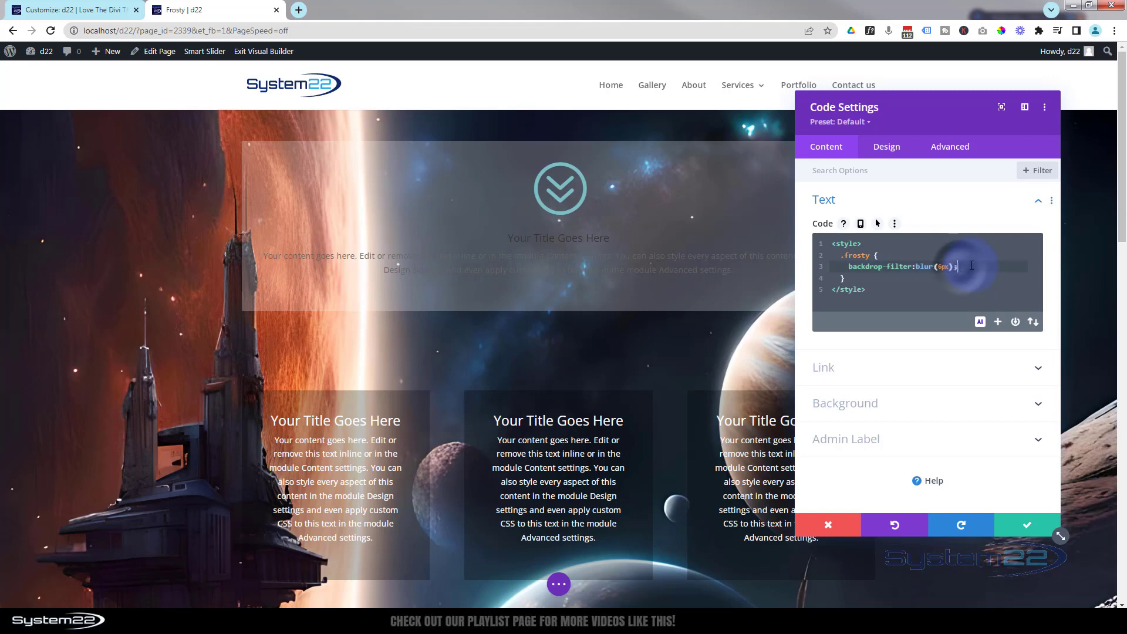
key(Return)
key(ctrl+v)
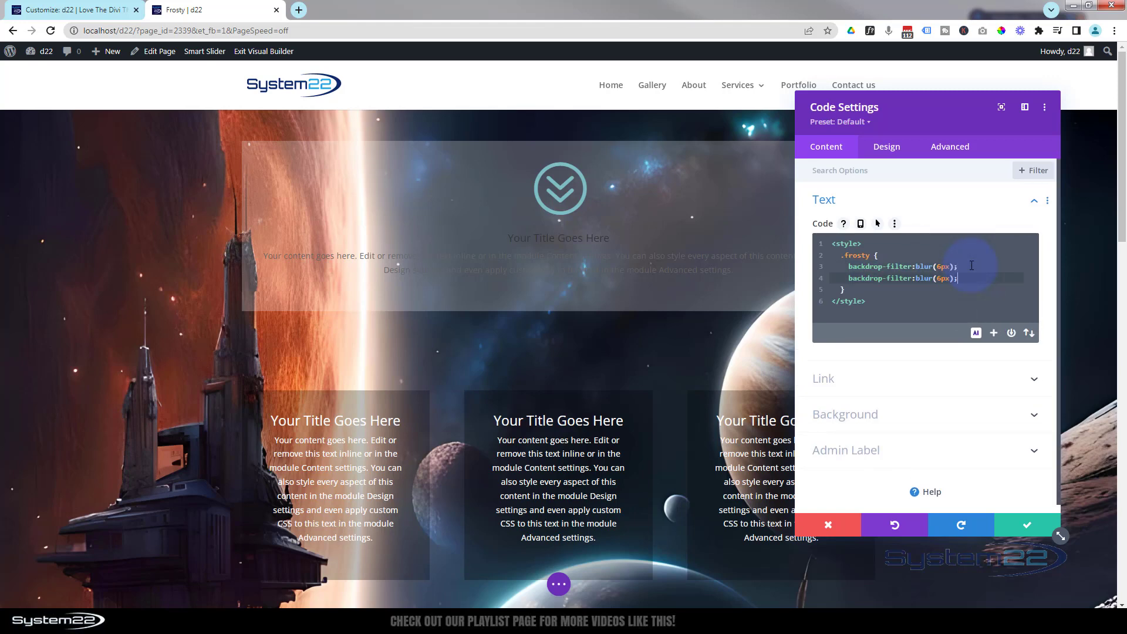
click(850, 278)
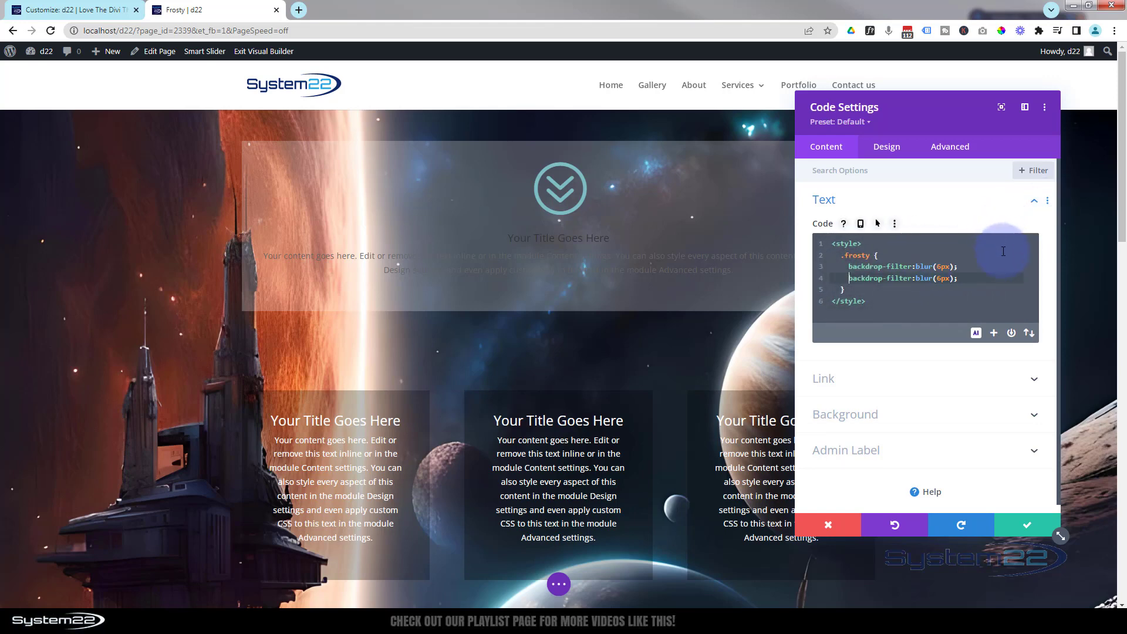
text(-webkit-)
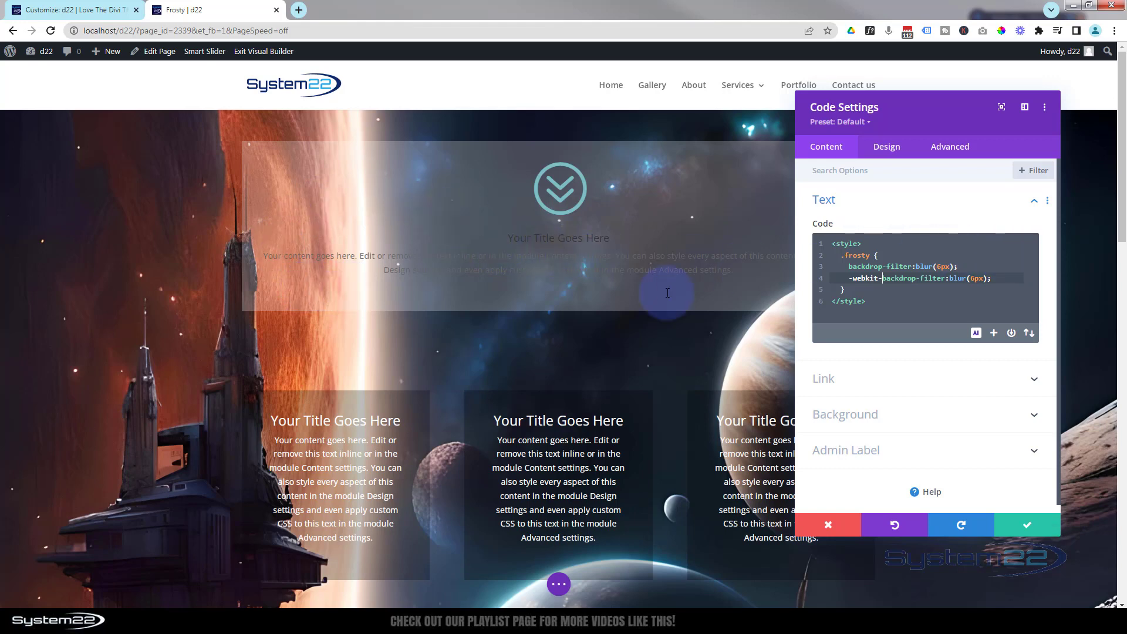
Copy the class name frosty from the CSS rule and save the Code module.
double_click(852, 255)
key(ctrl+c)
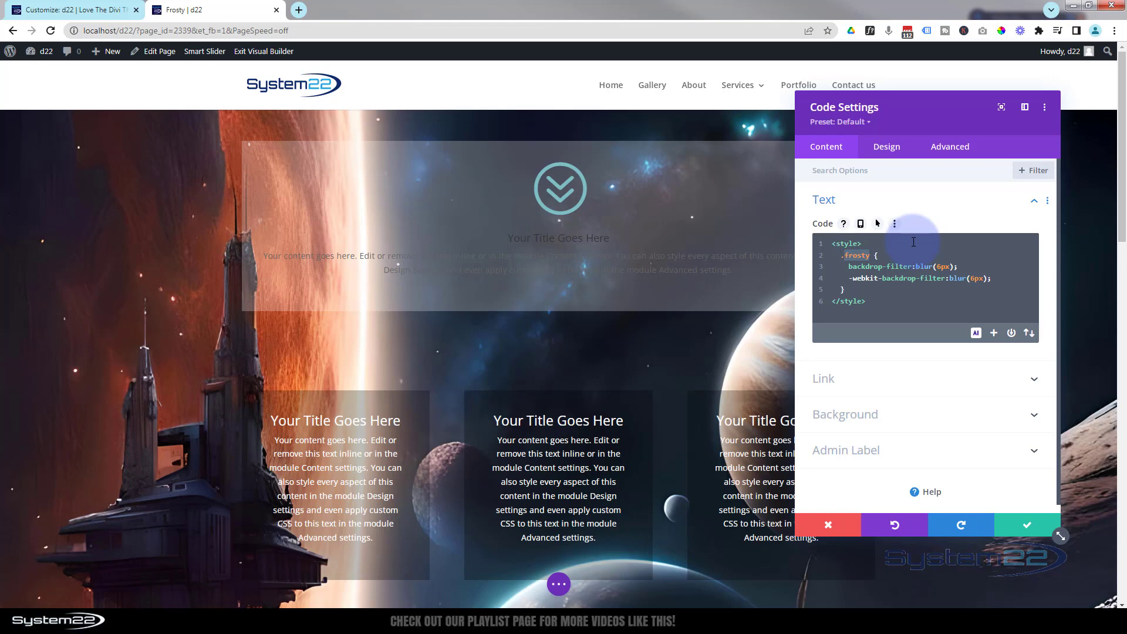
click(1019, 529)
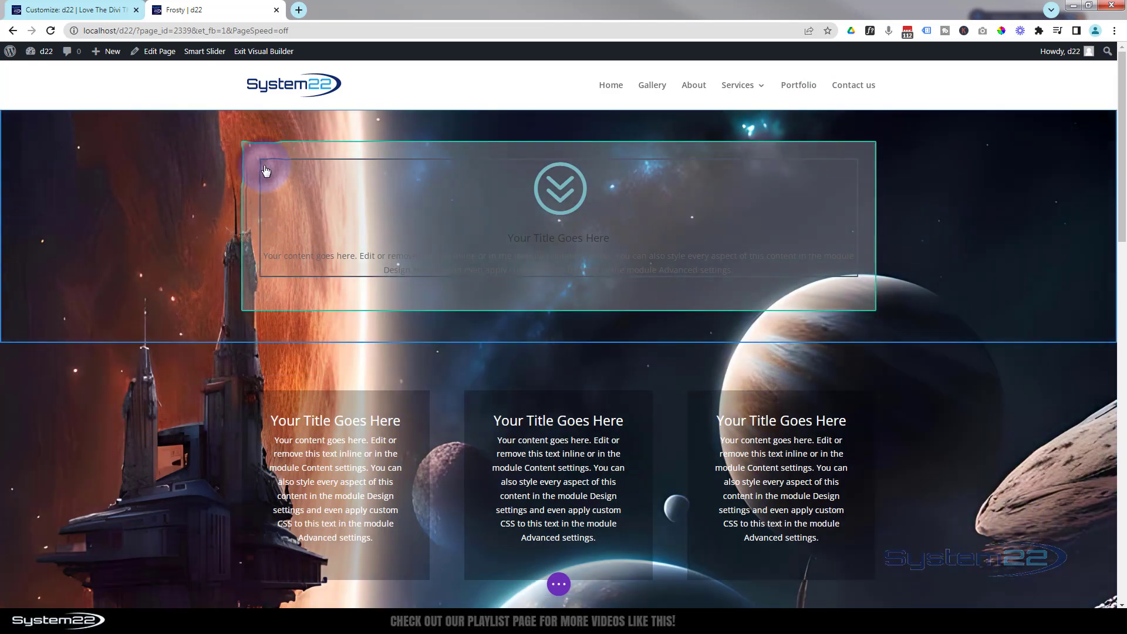
Assign the CSS class frosty to the row containing the blurb and save the row settings.
mouse_move(265, 171)
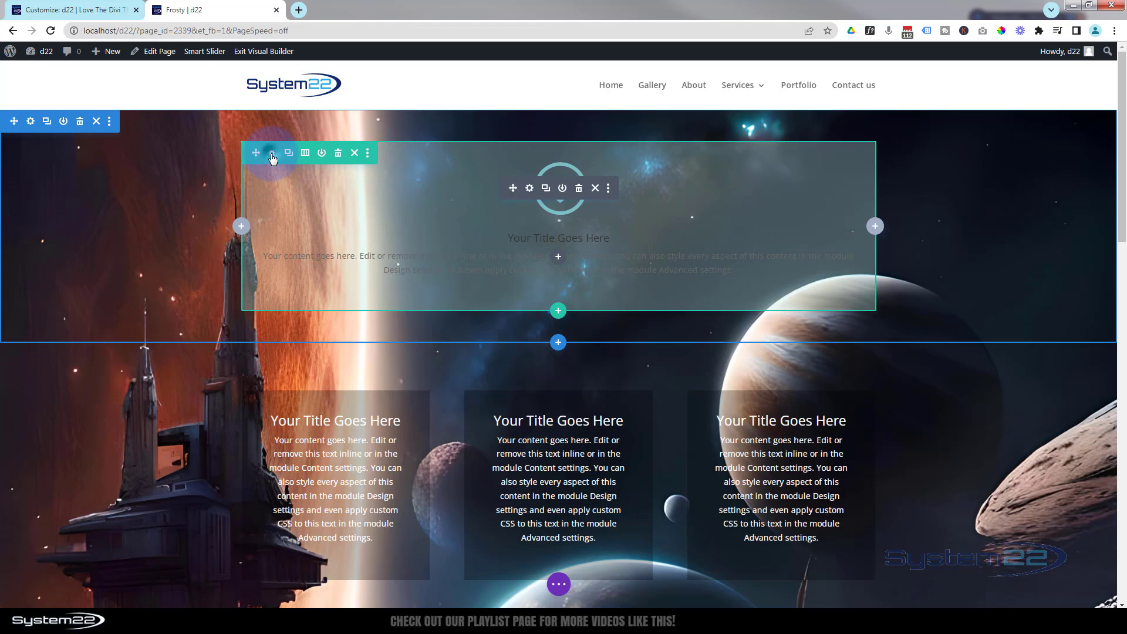
click(272, 154)
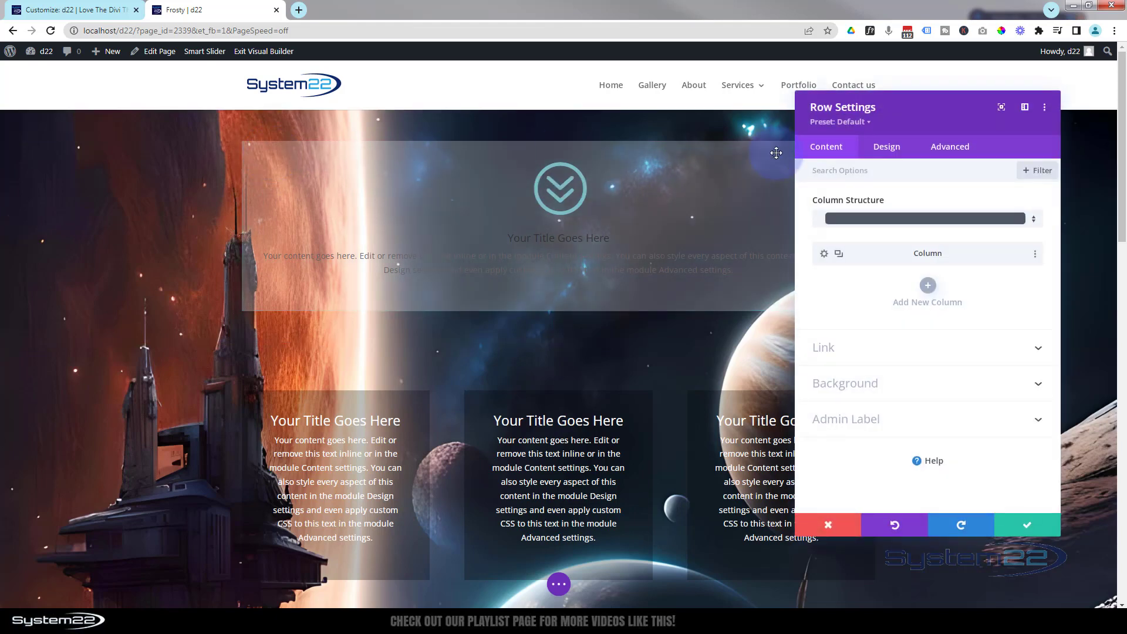
click(948, 147)
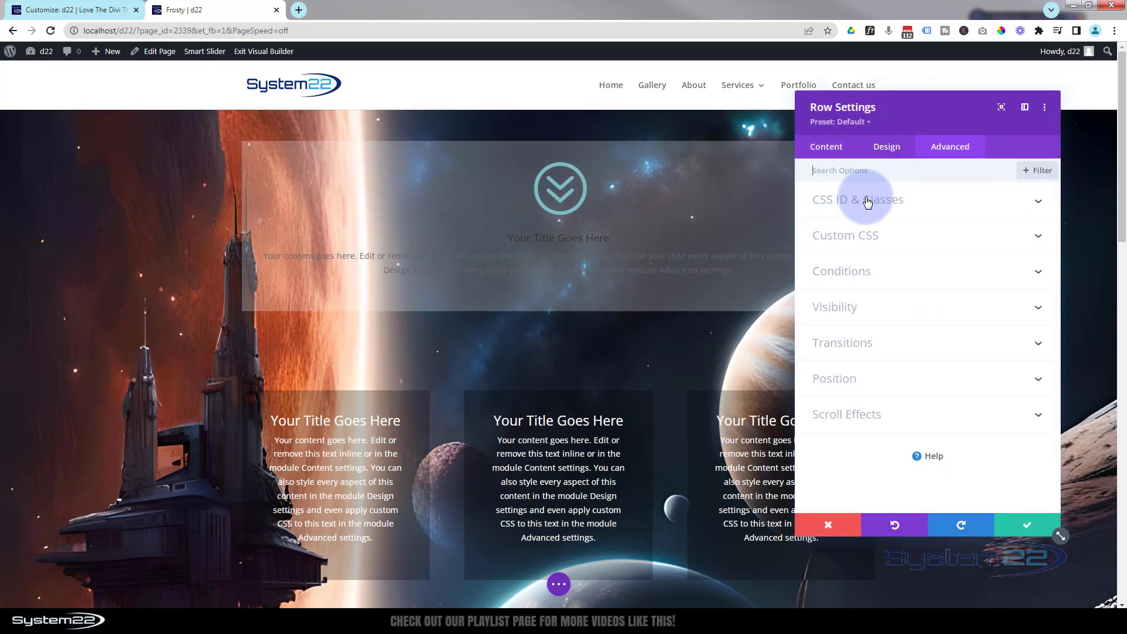
click(922, 201)
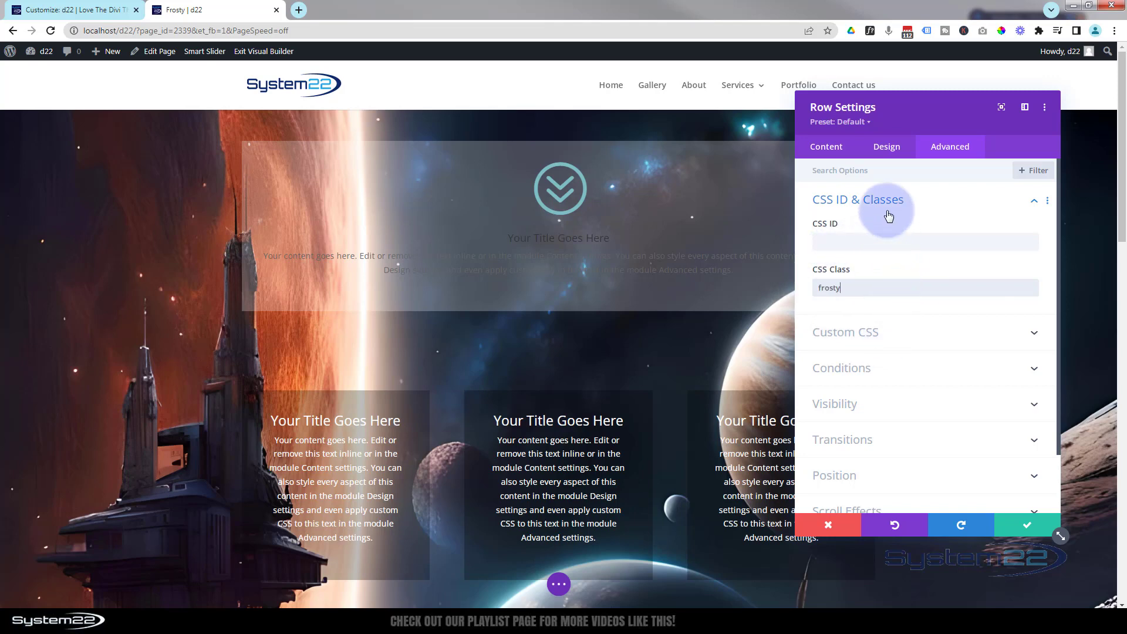
key(ctrl+v)
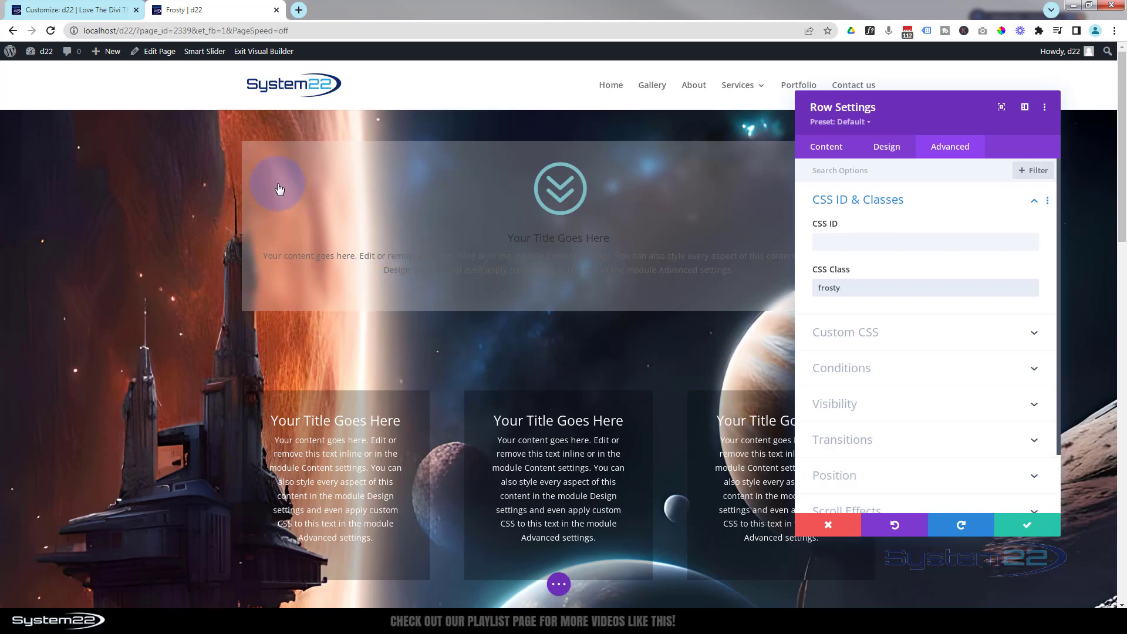
click(1033, 529)
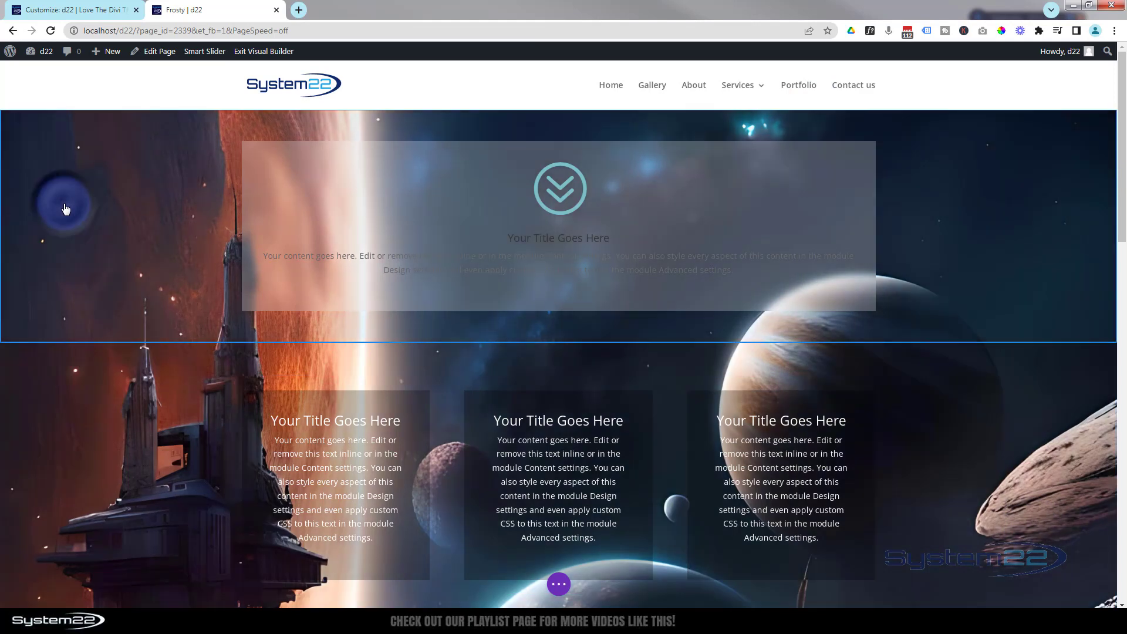
Assign the CSS class frosty to the whole section around the blurb row, check the blur behind it, and save the section settings.
mouse_move(65, 209)
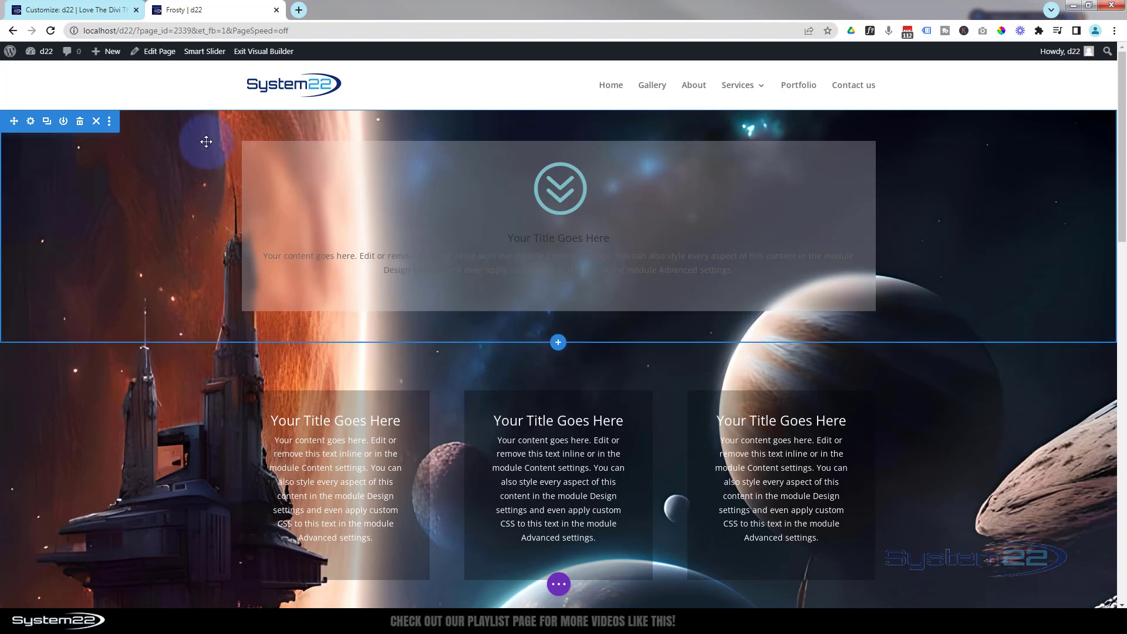
click(31, 121)
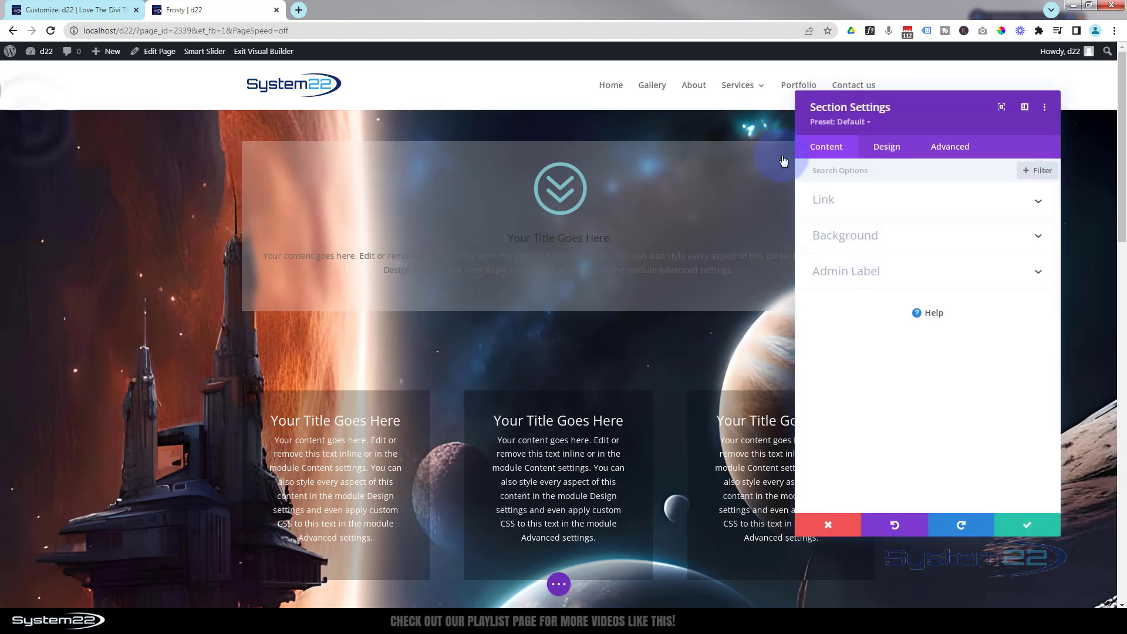
click(952, 149)
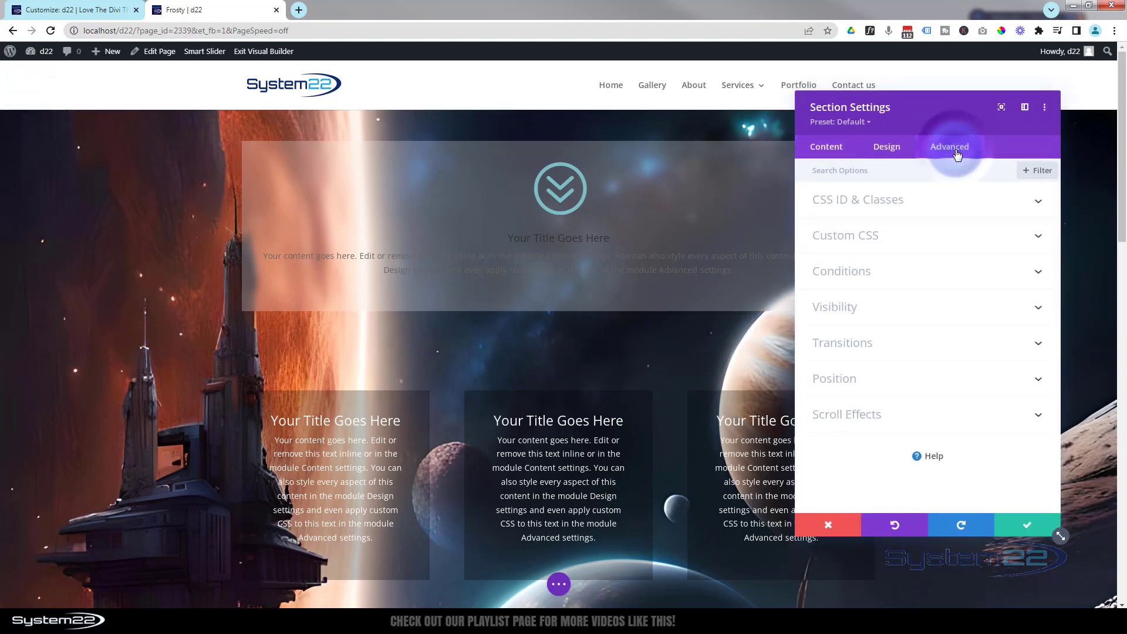
click(964, 207)
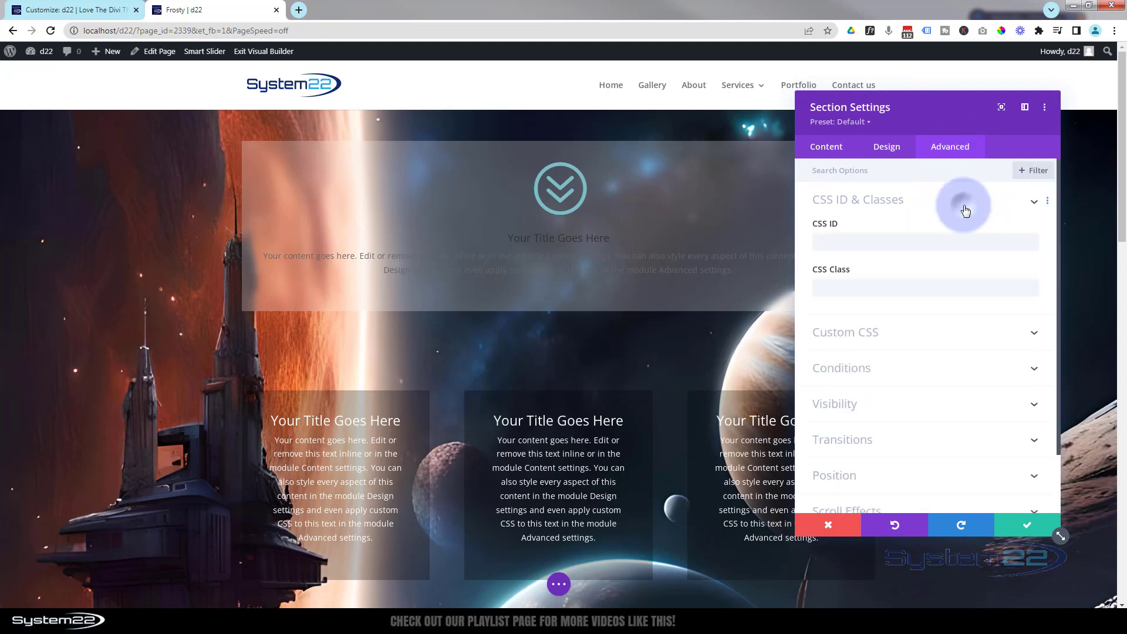
click(859, 287)
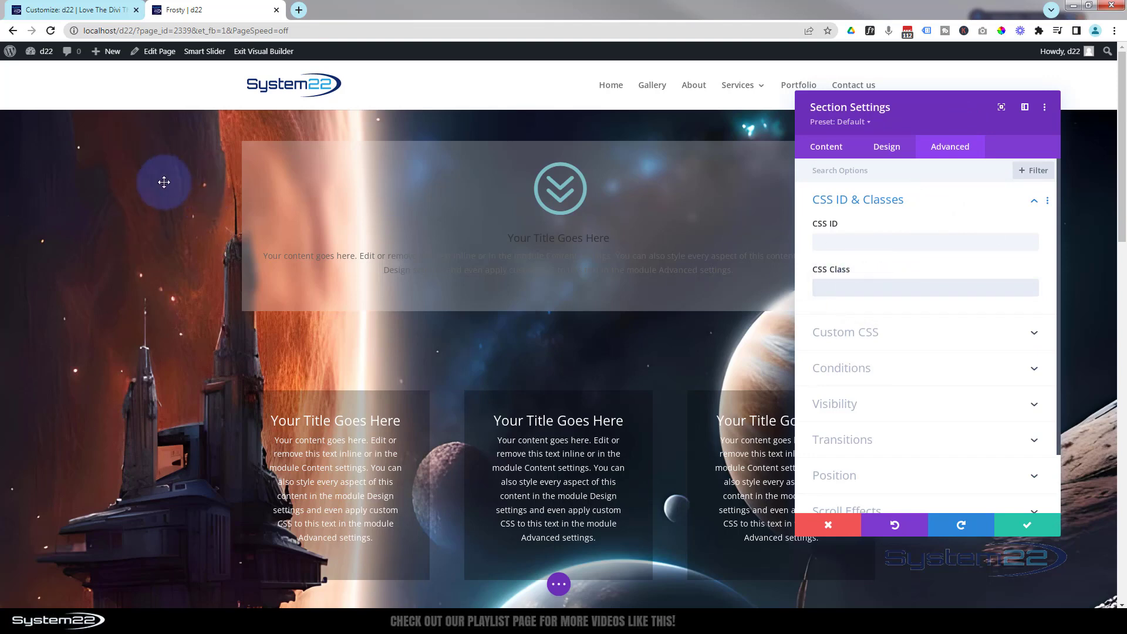
key(ctrl+v)
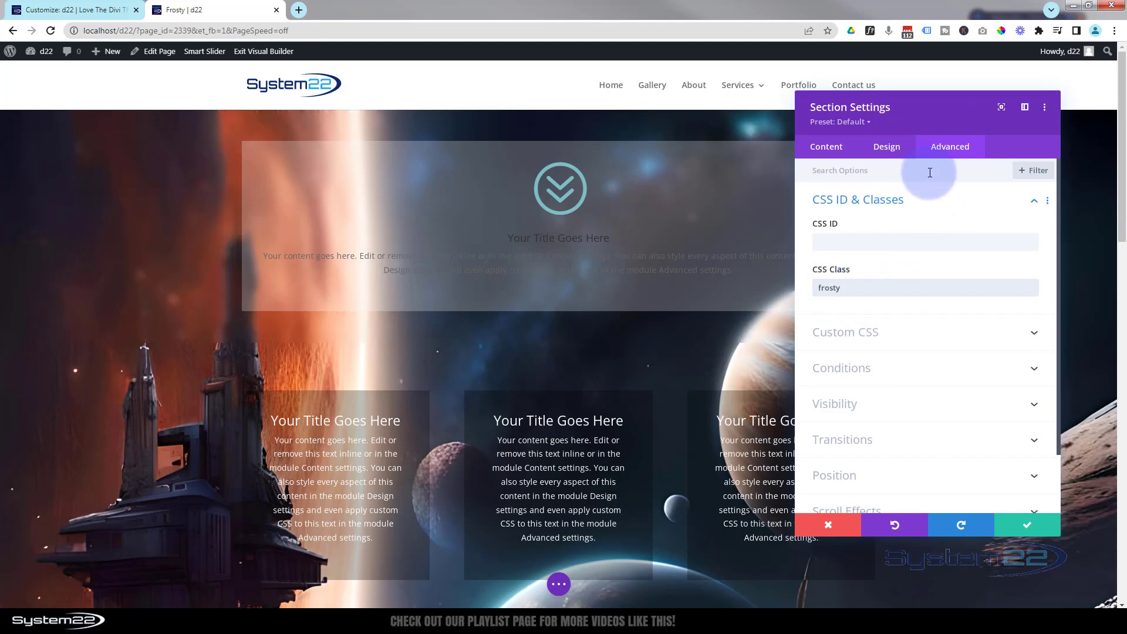
drag(986, 133, 560, 447)
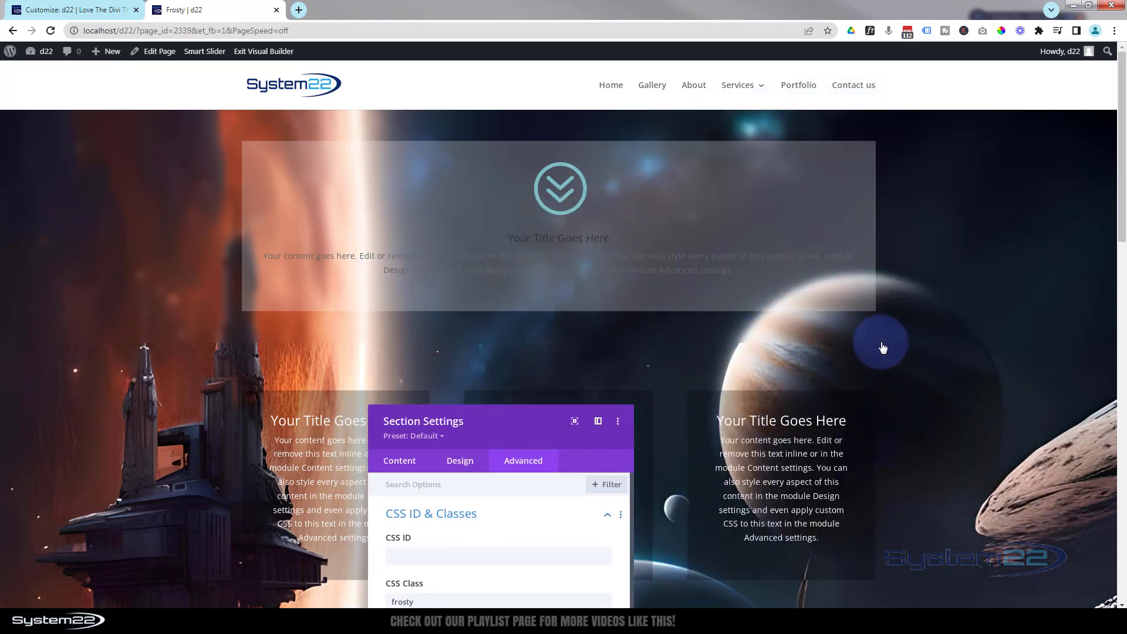
drag(511, 425, 568, 269)
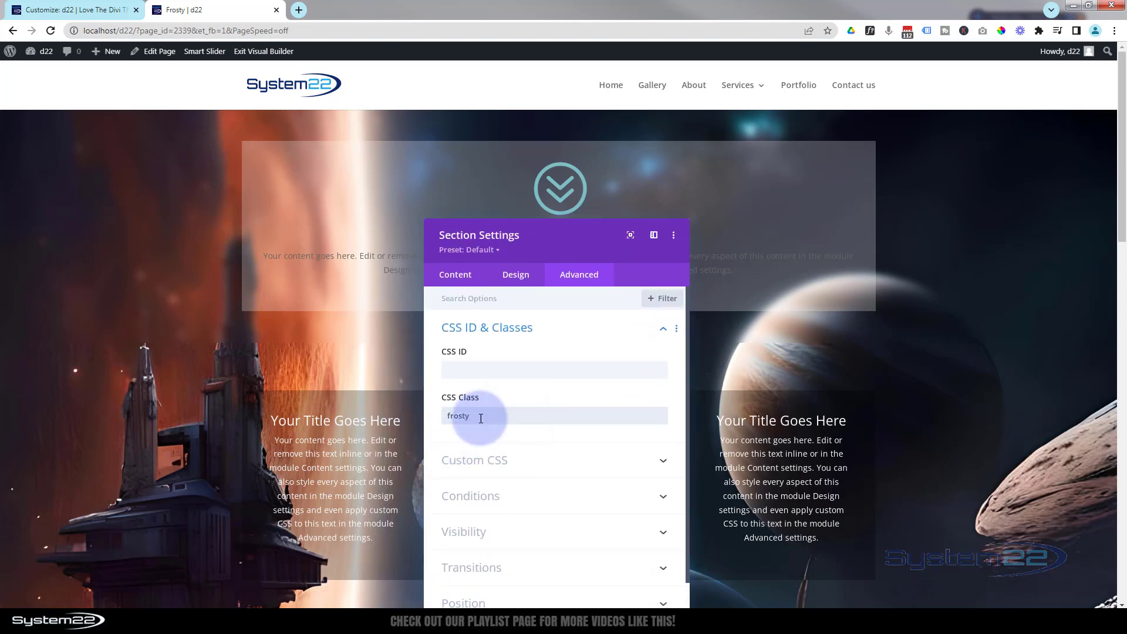
drag(478, 415, 411, 418)
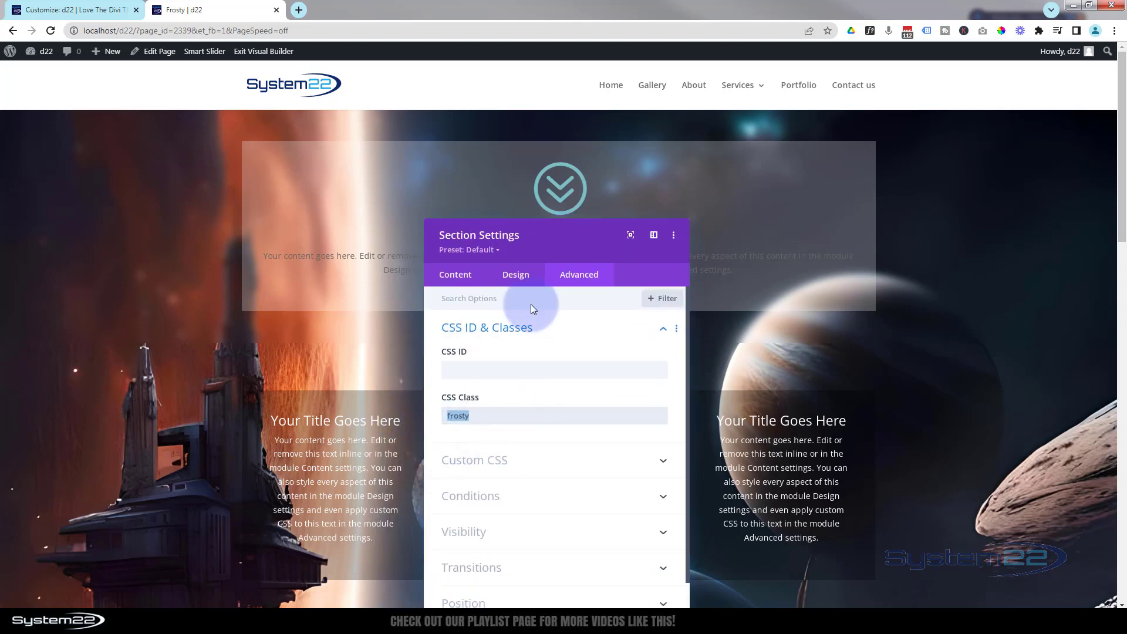
drag(595, 244, 750, 132)
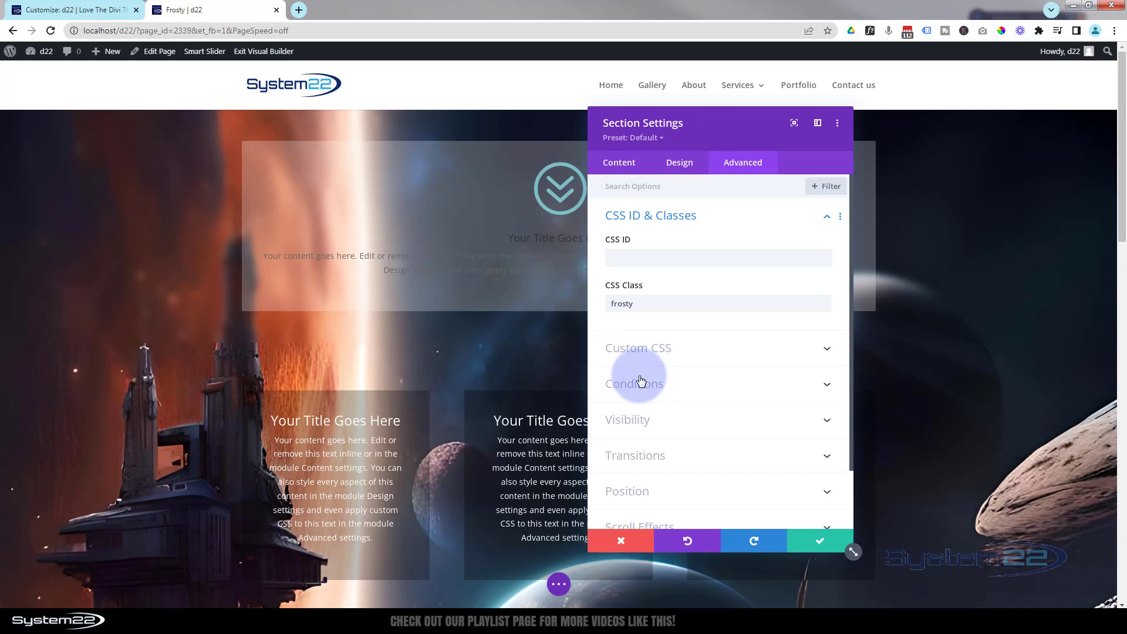
click(817, 545)
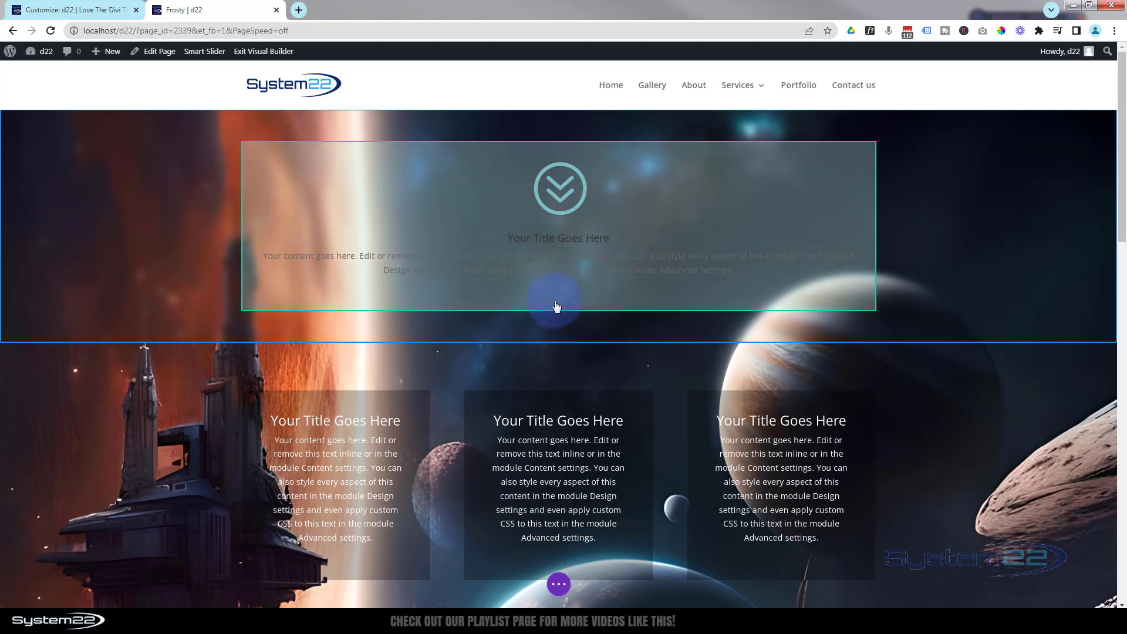
Open the Code module's settings from the page's wireframe view and return to the desktop view with them open.
click(560, 585)
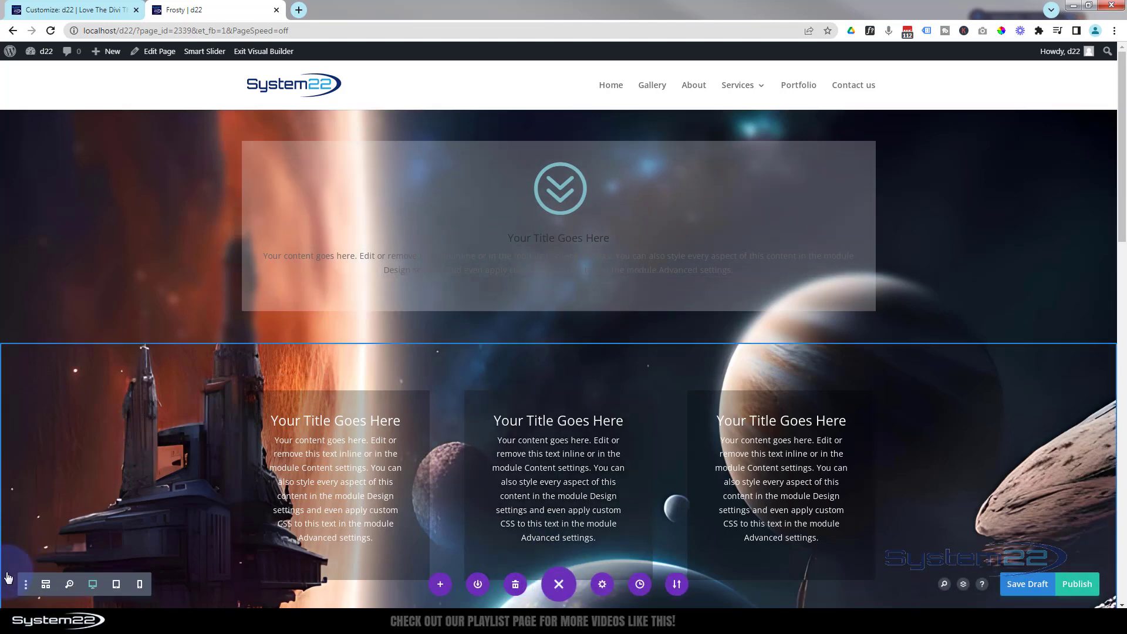
click(47, 585)
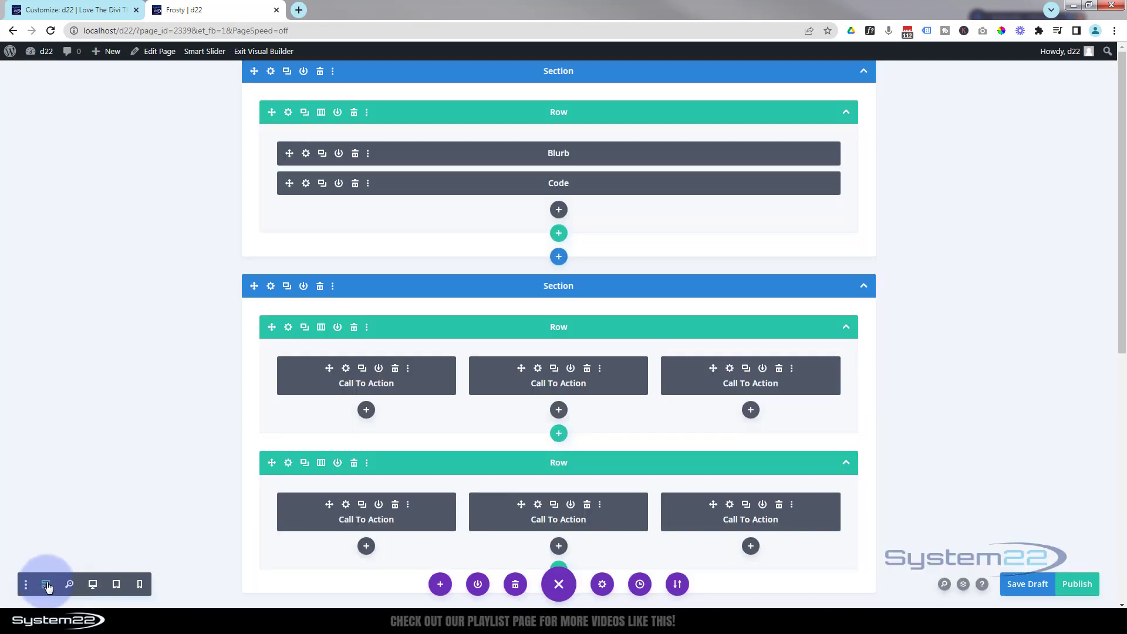
click(305, 185)
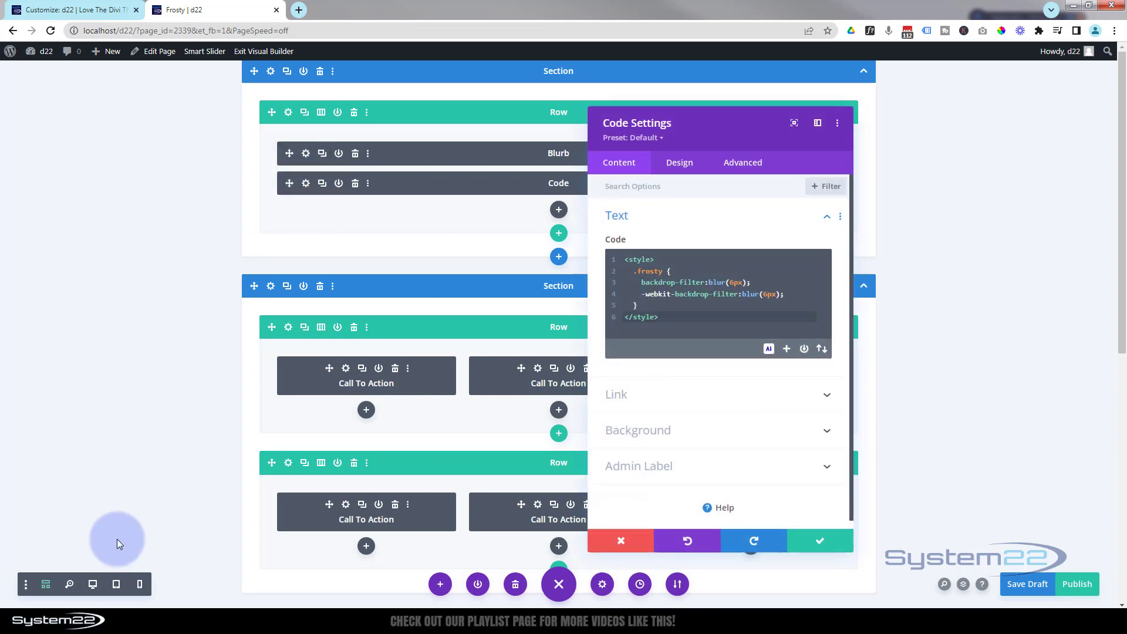
click(92, 585)
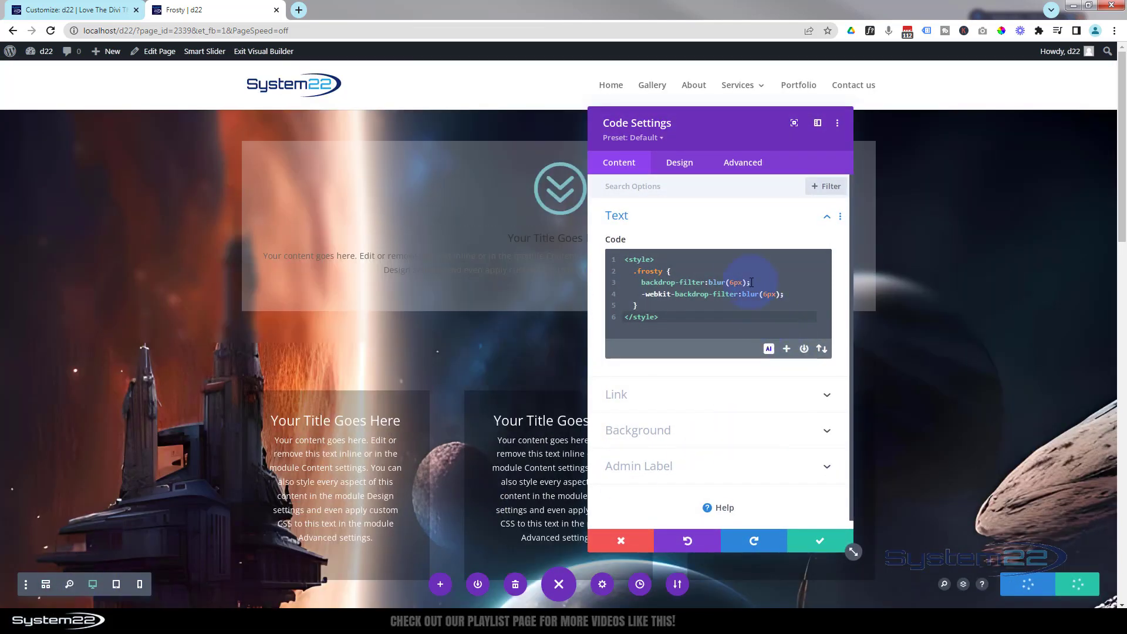
Try blur strengths of 20px and 2px in the unprefixed backdrop-filter declaration of the .frosty rule.
click(731, 280)
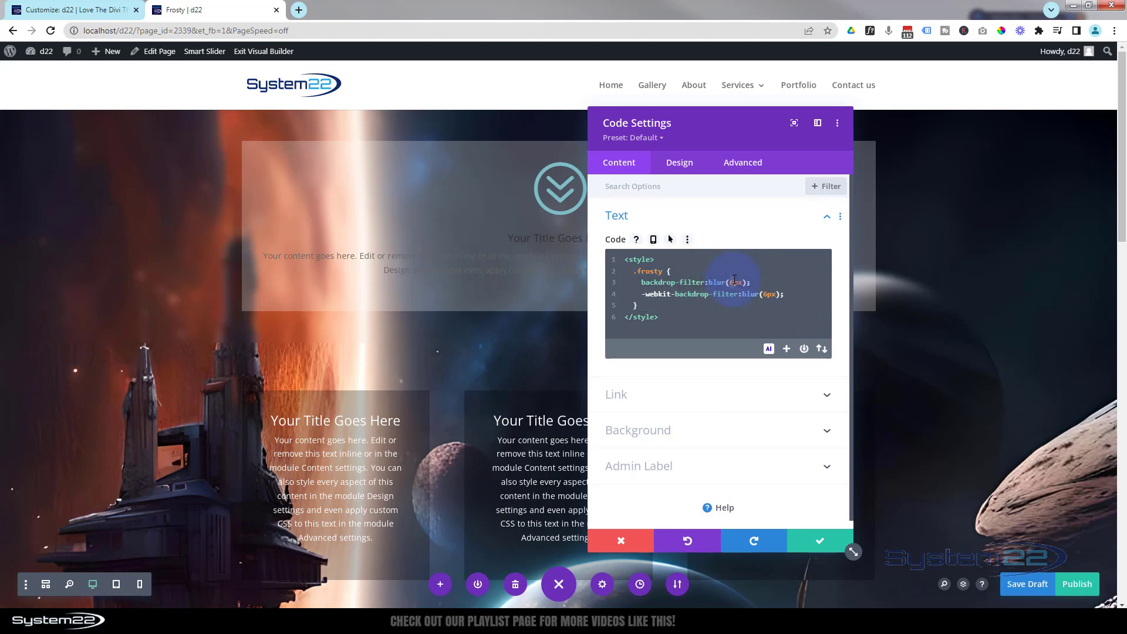
text(20)
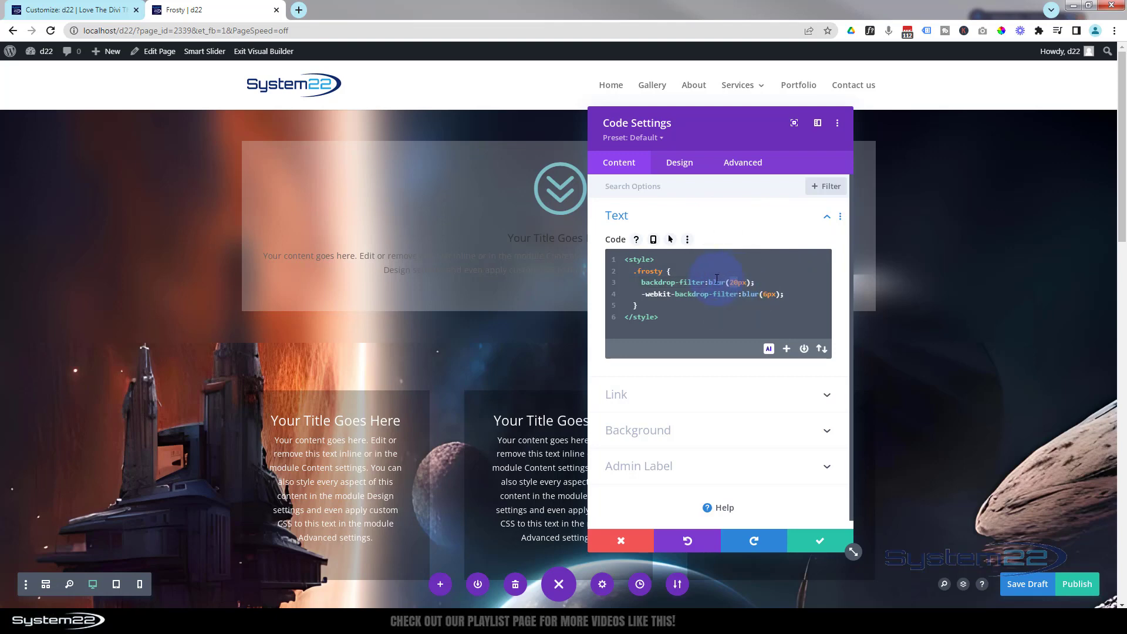
text(2)
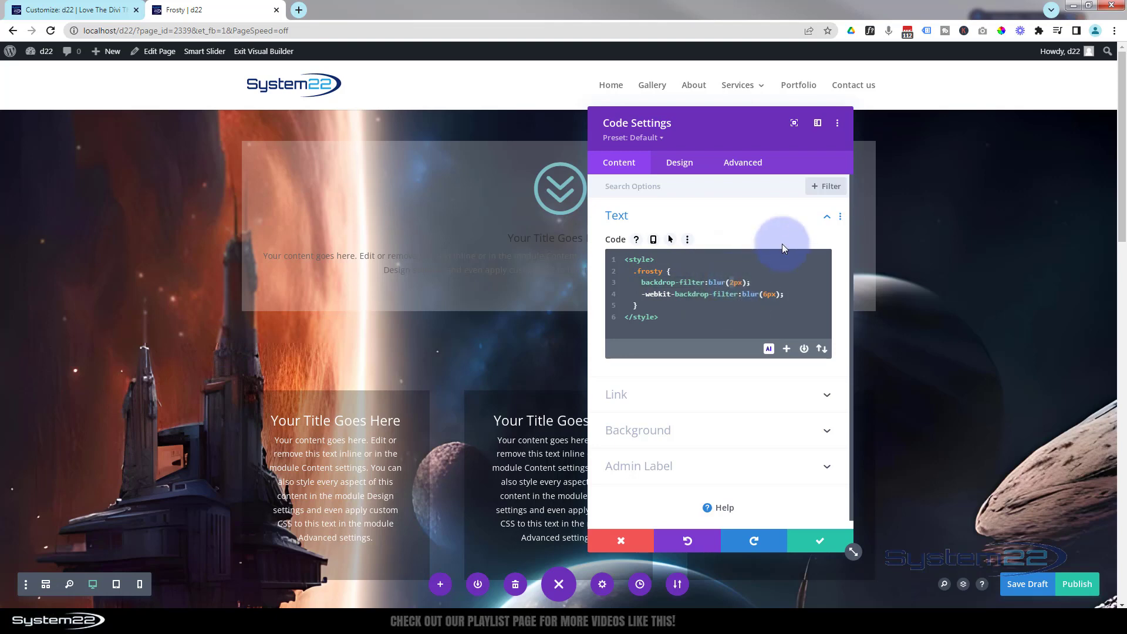
Set the unprefixed backdrop-filter blur in the .frosty rule to 6px and save the Code module.
text(6)
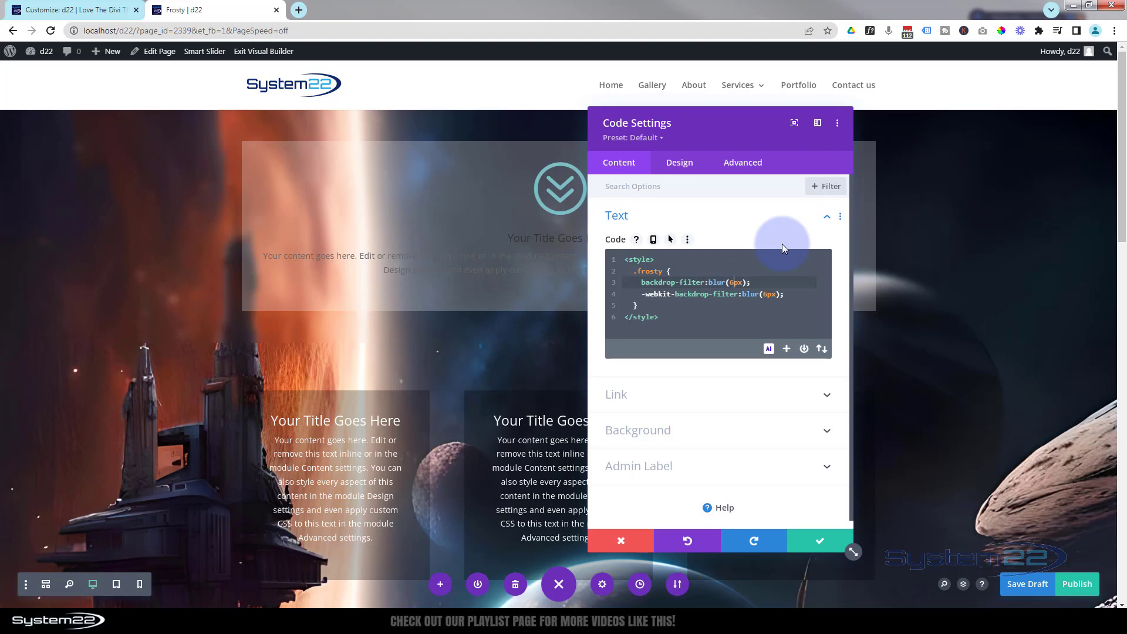
click(825, 545)
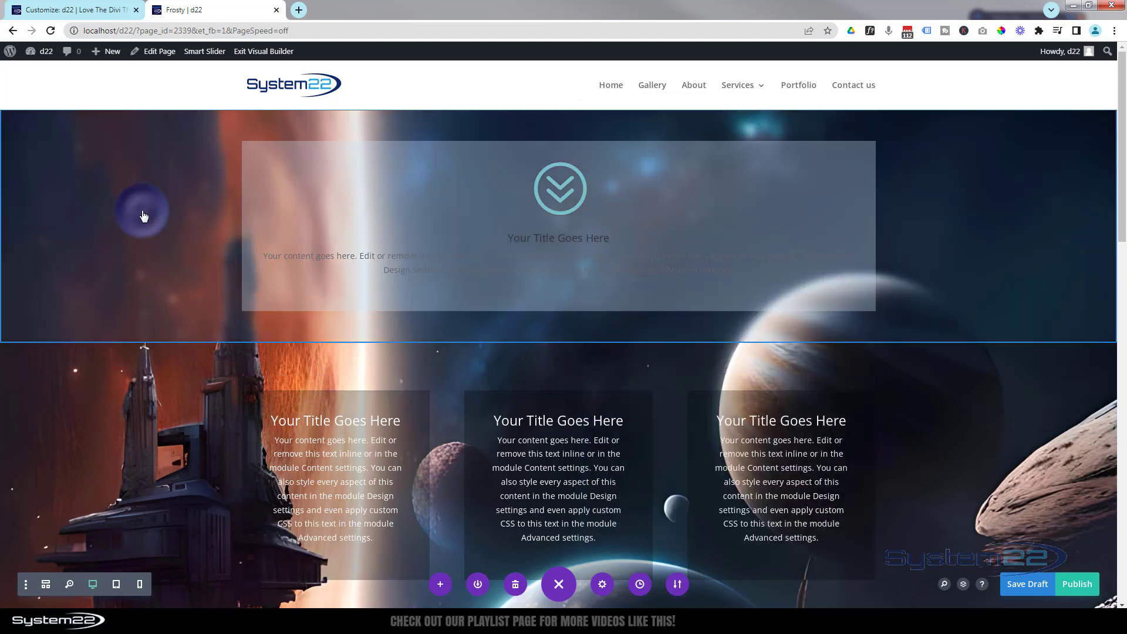
Remove the frosty CSS class from the section around the blurb row and save the section settings.
click(29, 122)
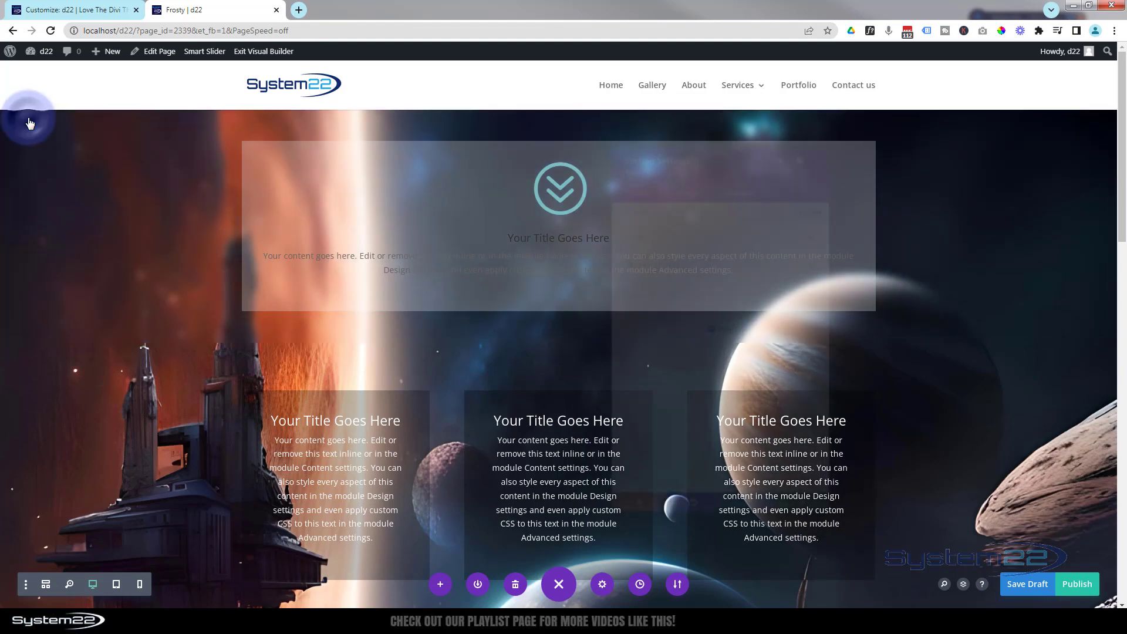
click(752, 171)
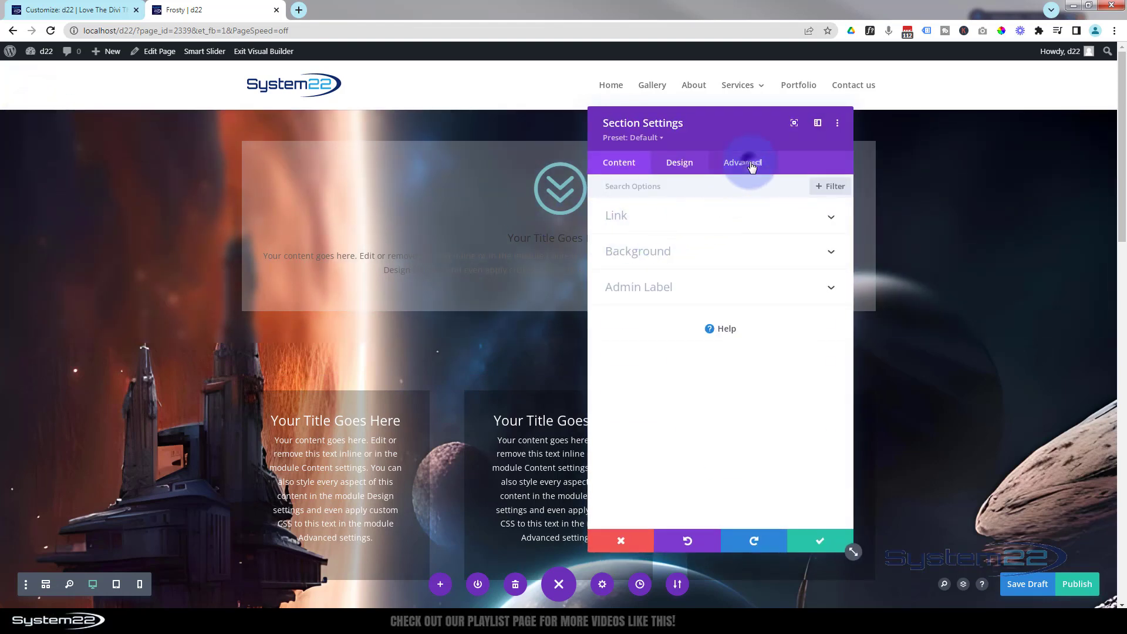
click(776, 218)
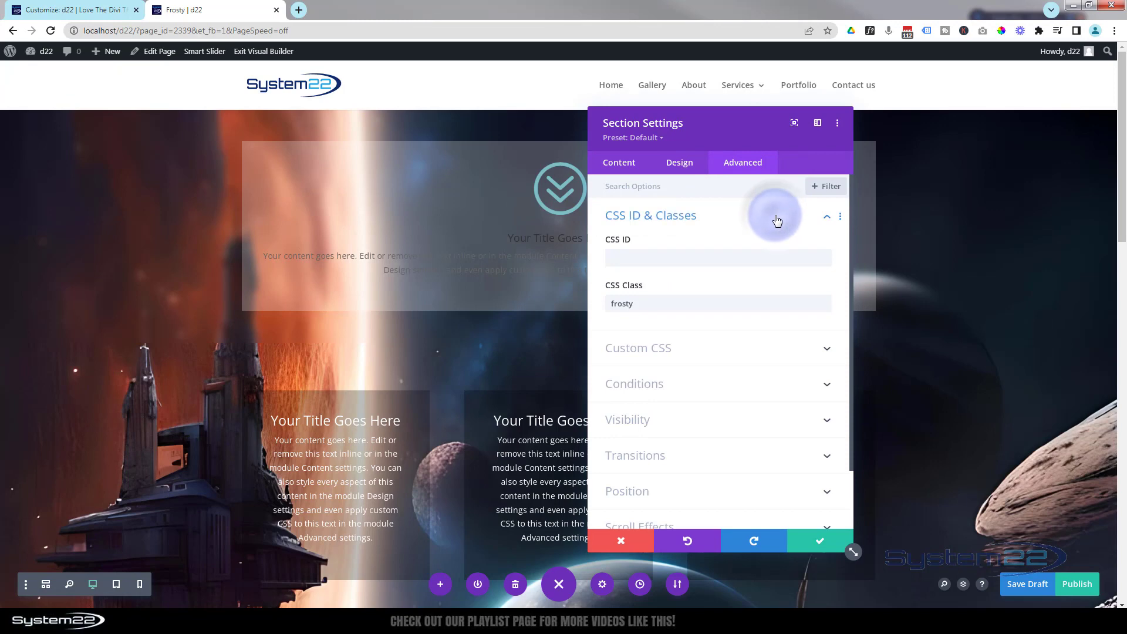
drag(675, 303, 590, 300)
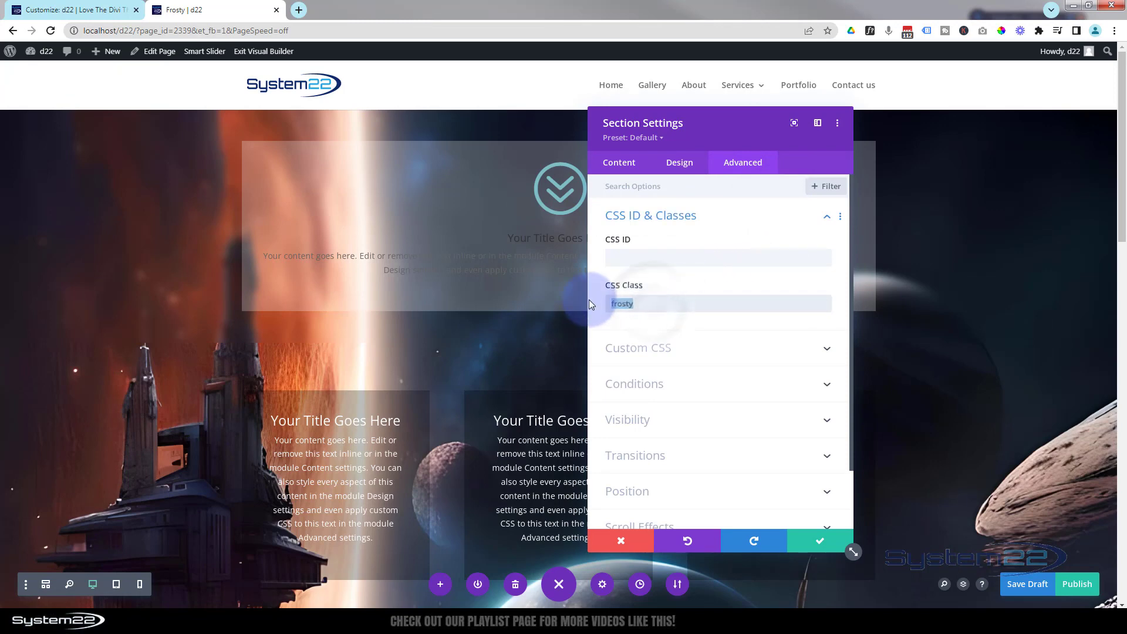
key(BackSpace)
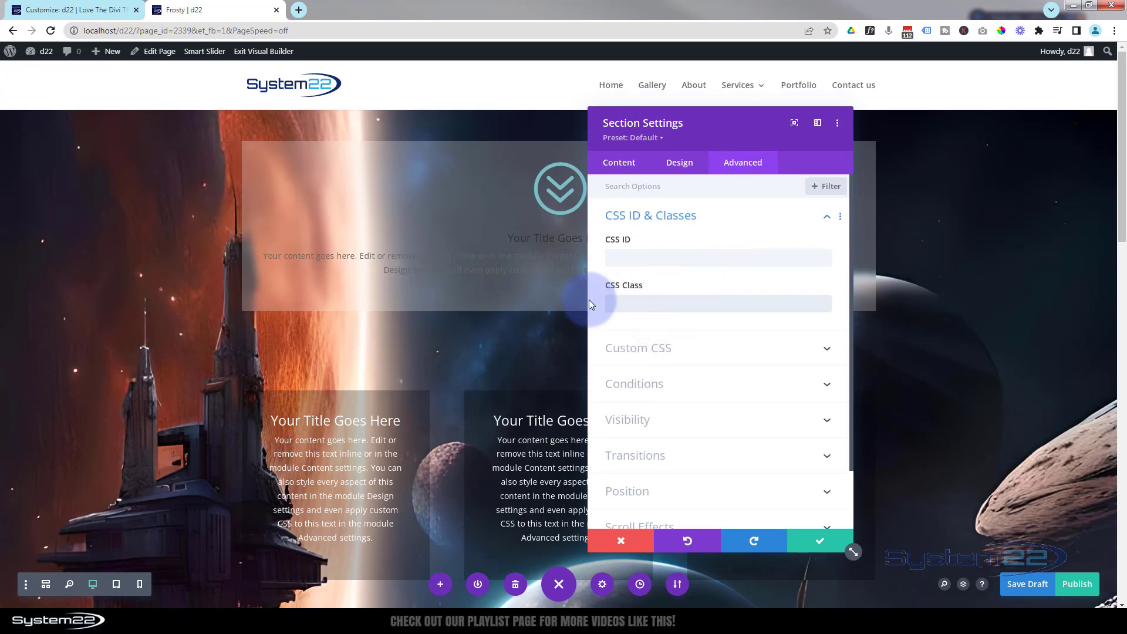
click(820, 541)
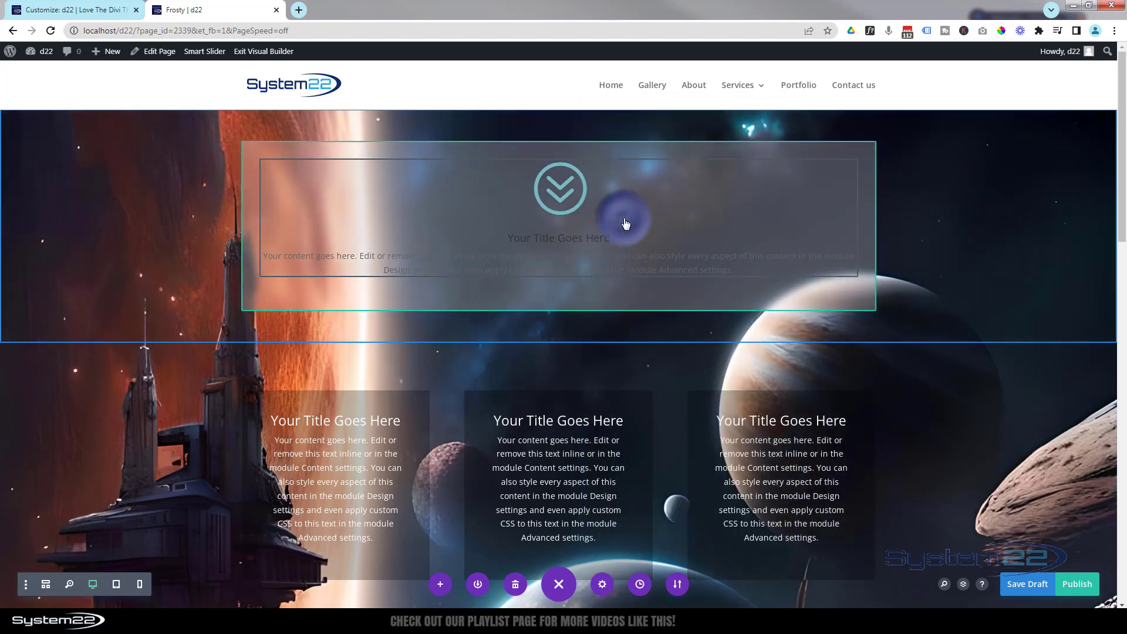
Set the blurb's icon color to white (#ffffff).
mouse_move(623, 217)
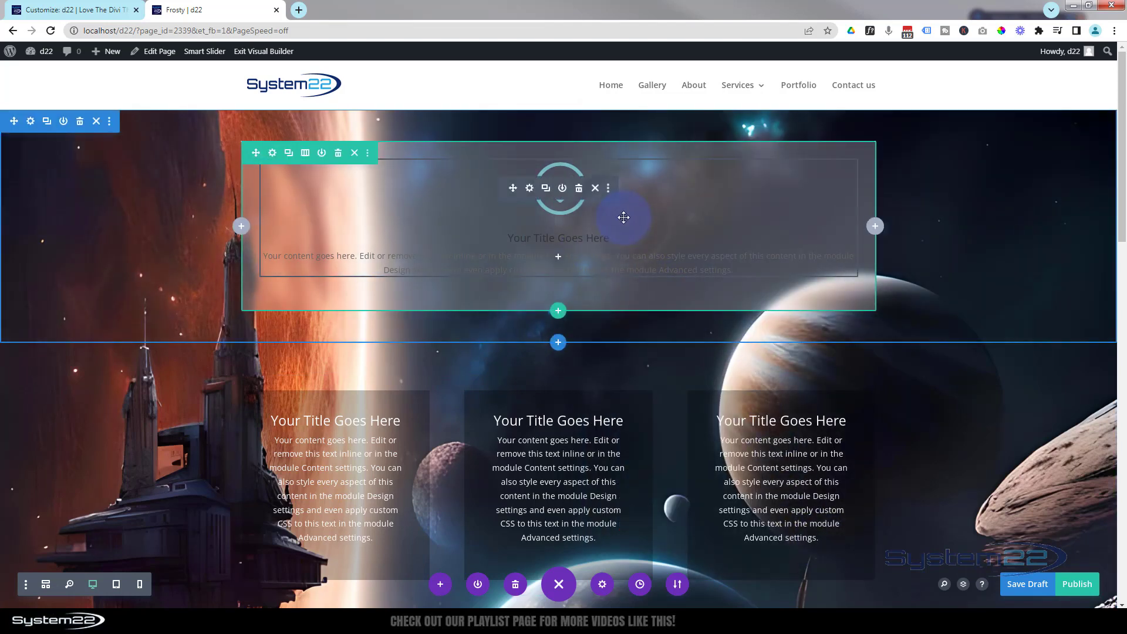
click(531, 188)
click(683, 165)
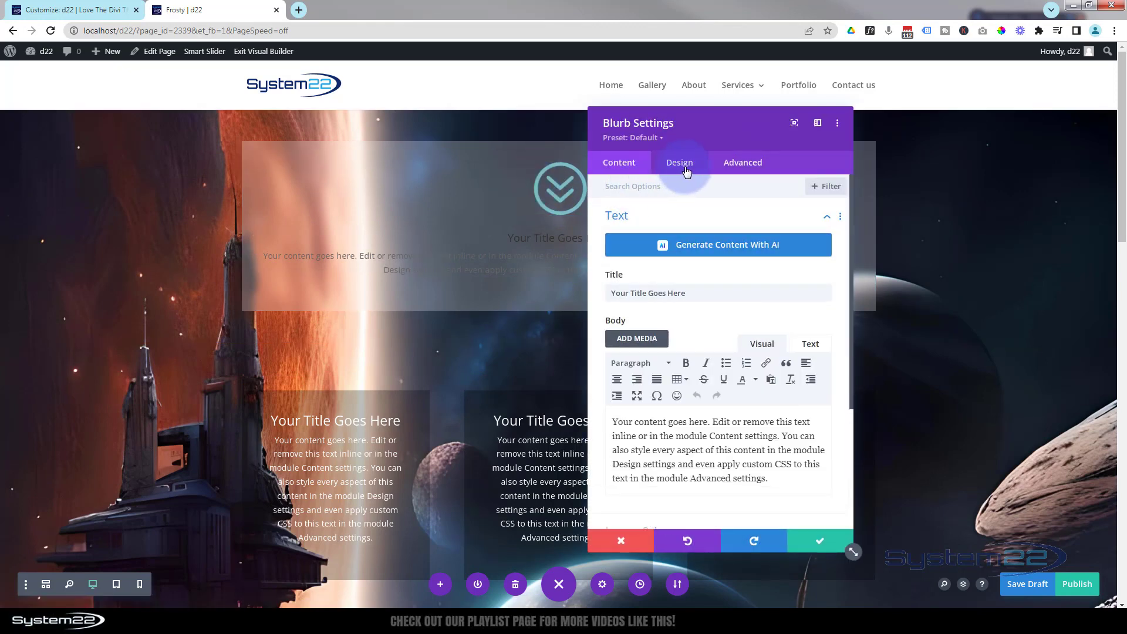
click(715, 217)
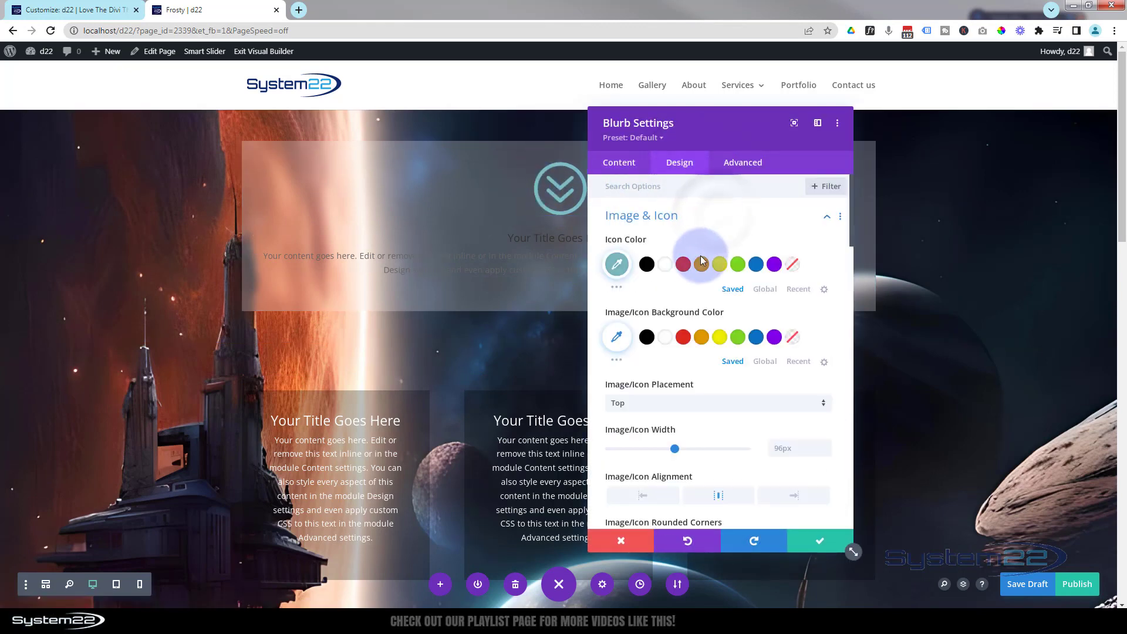
click(669, 268)
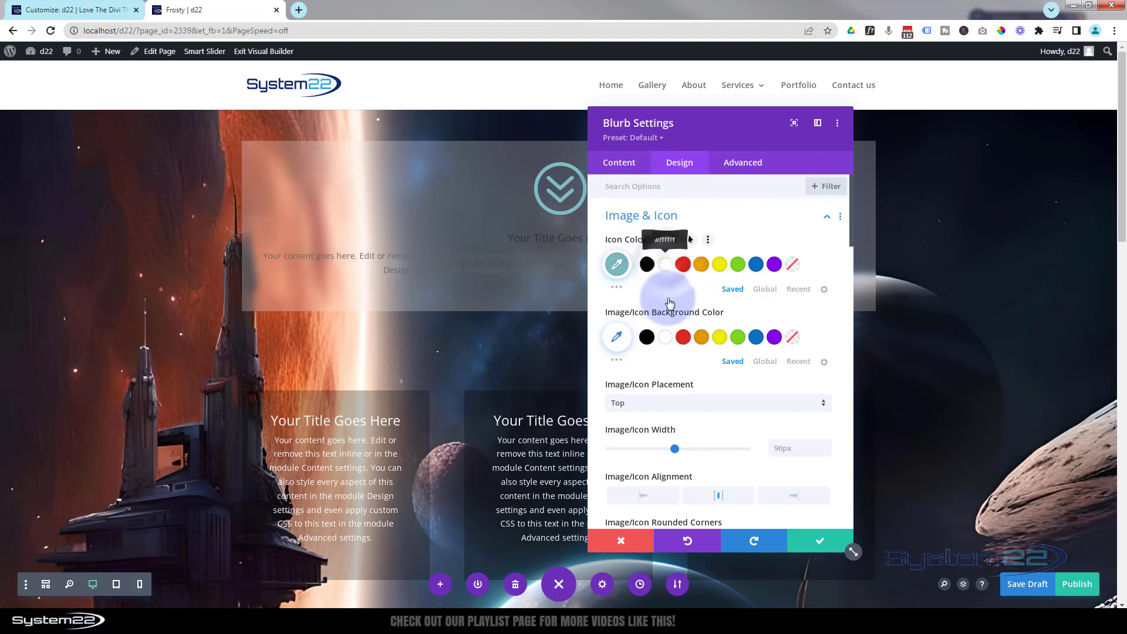
Set the blurb's title text color to white (#ffffff).
scroll(682, 311, down, 7)
scroll(683, 315, down, 10)
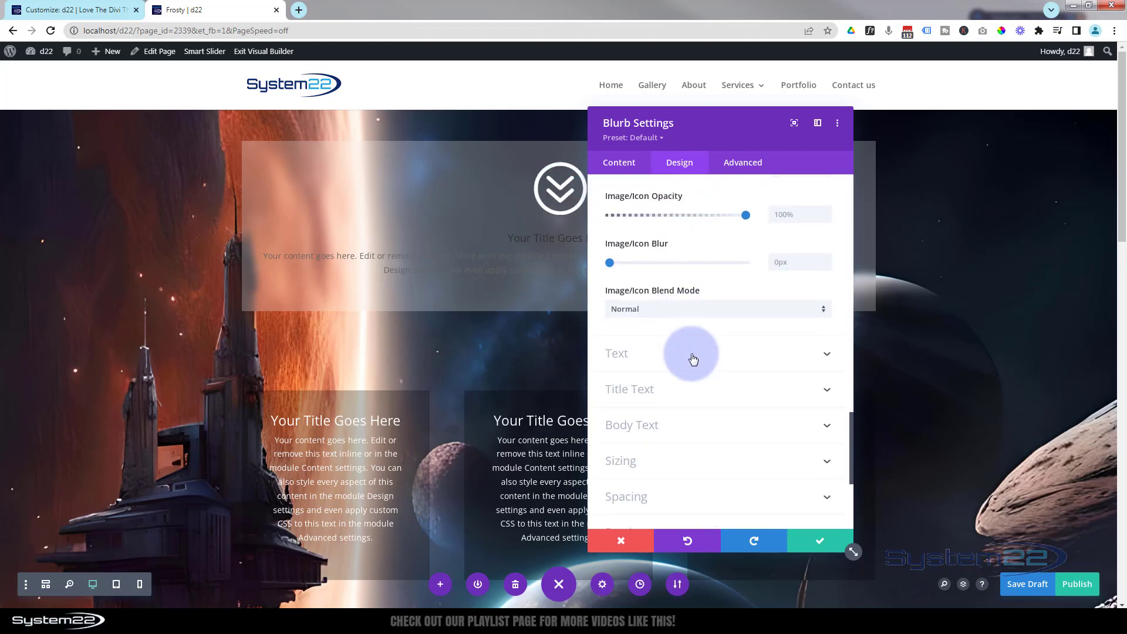
click(693, 358)
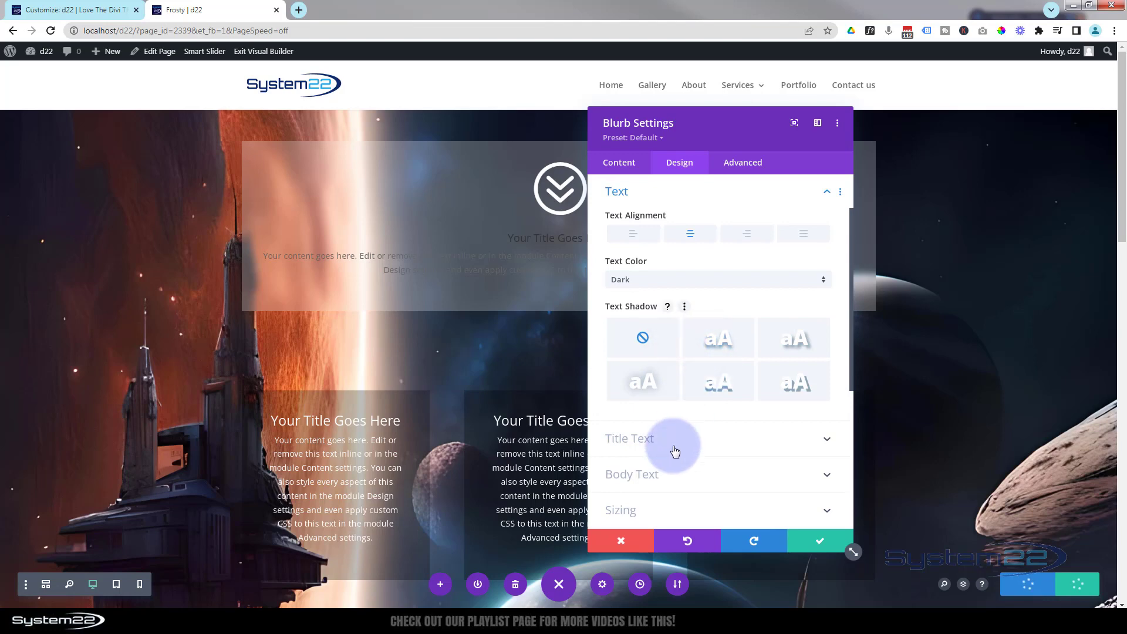
click(710, 440)
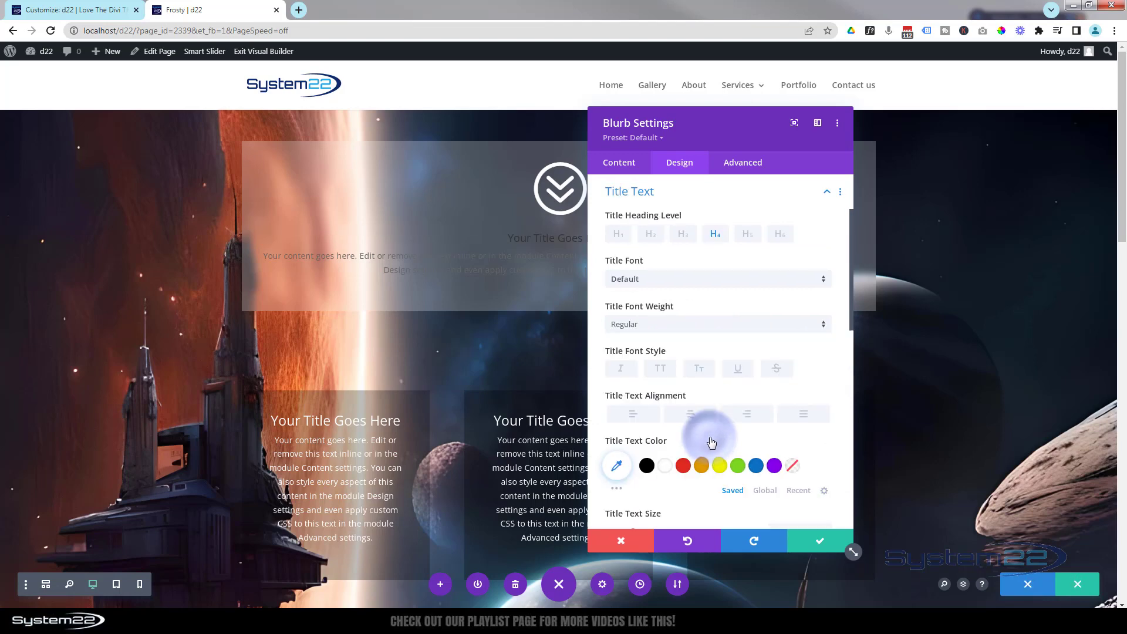
click(665, 467)
Make the blurb's body text white, move the settings window clear of the blurb, and save the module.
scroll(661, 473, down, 2)
scroll(661, 474, down, 5)
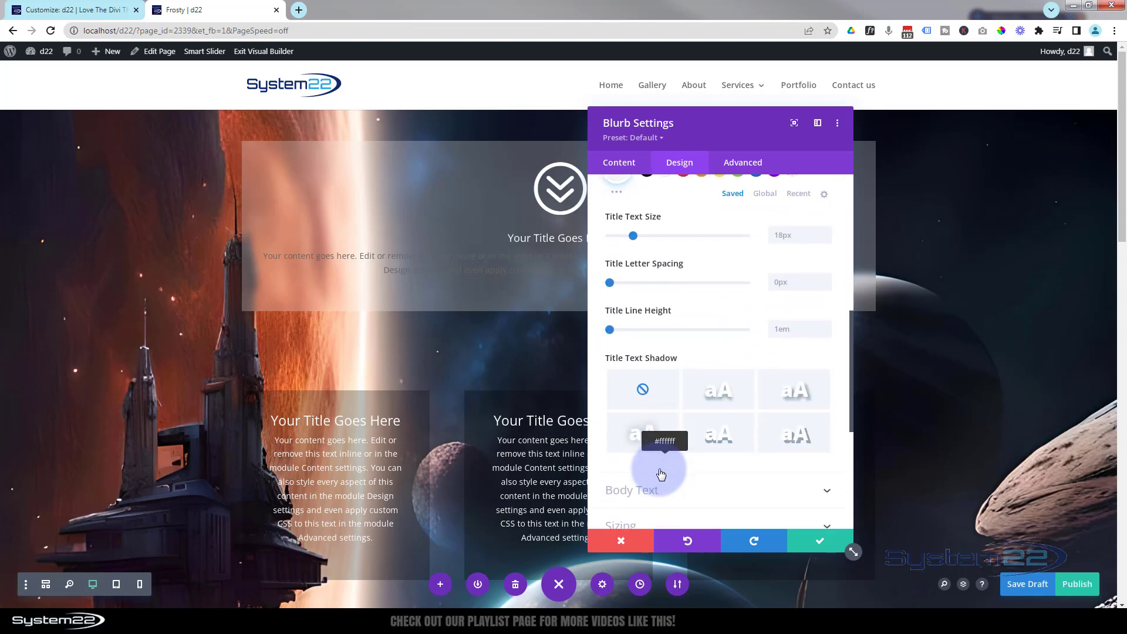
click(712, 377)
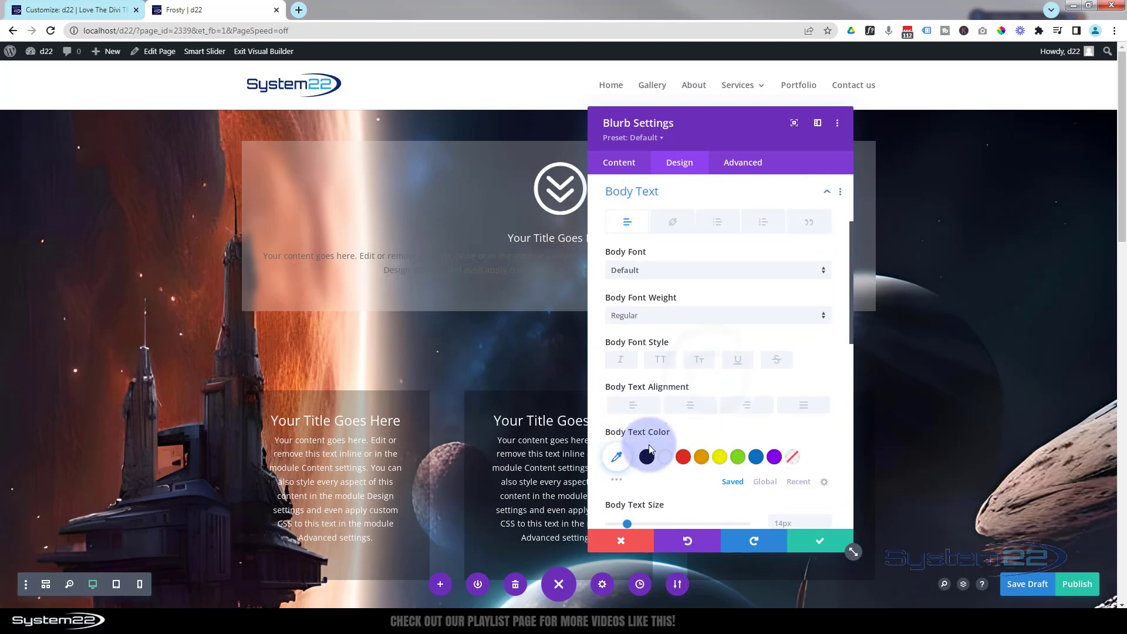
click(665, 458)
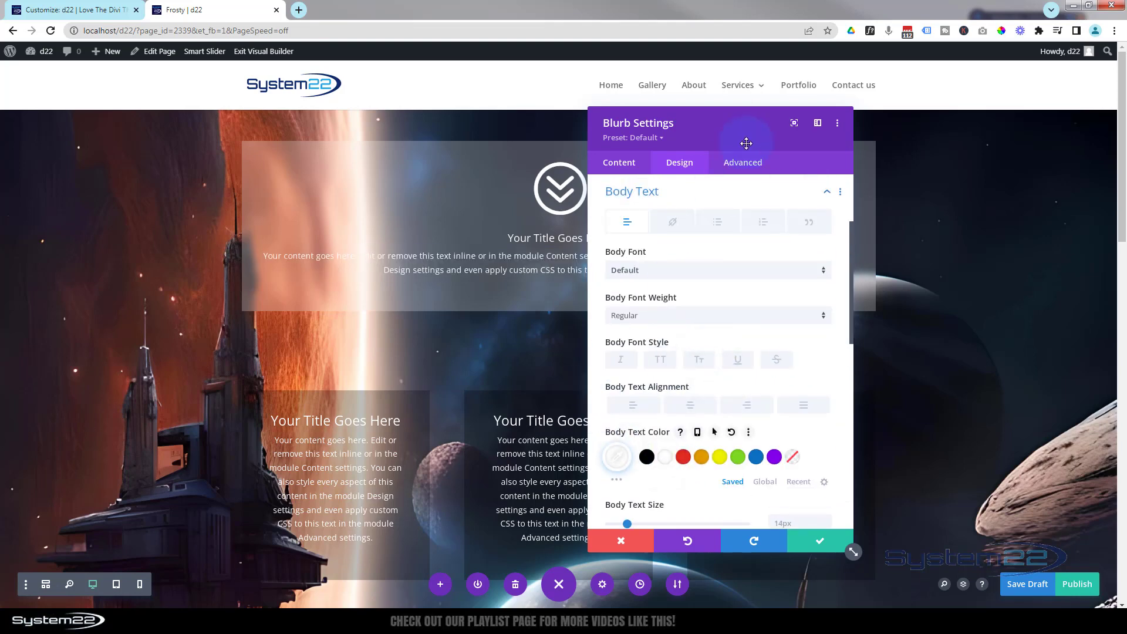
drag(745, 144, 1101, 148)
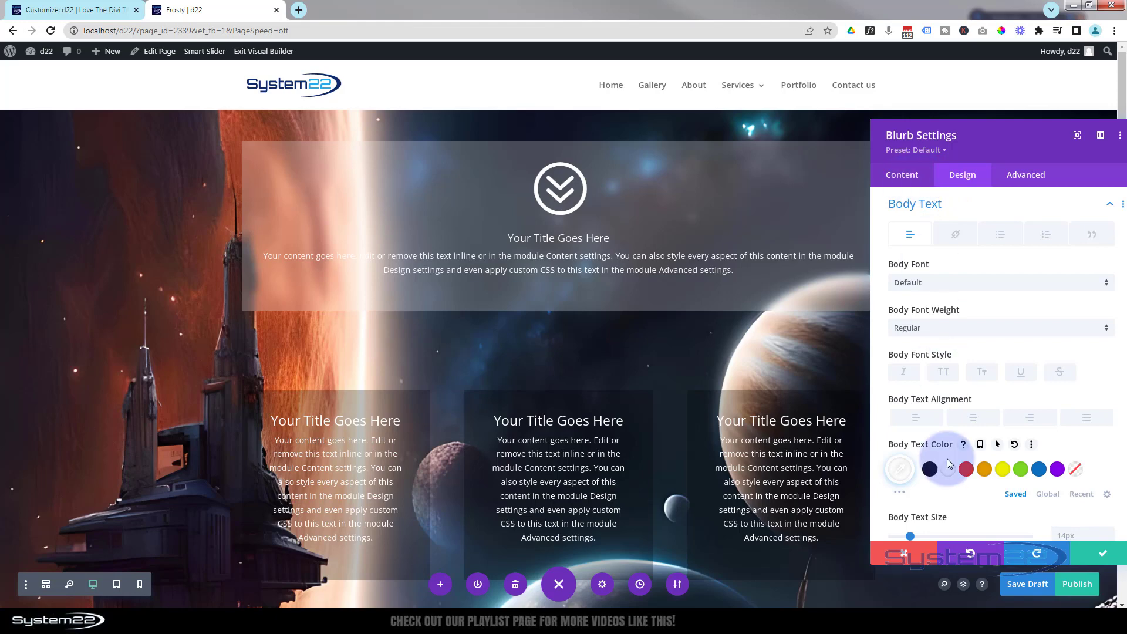
click(1097, 554)
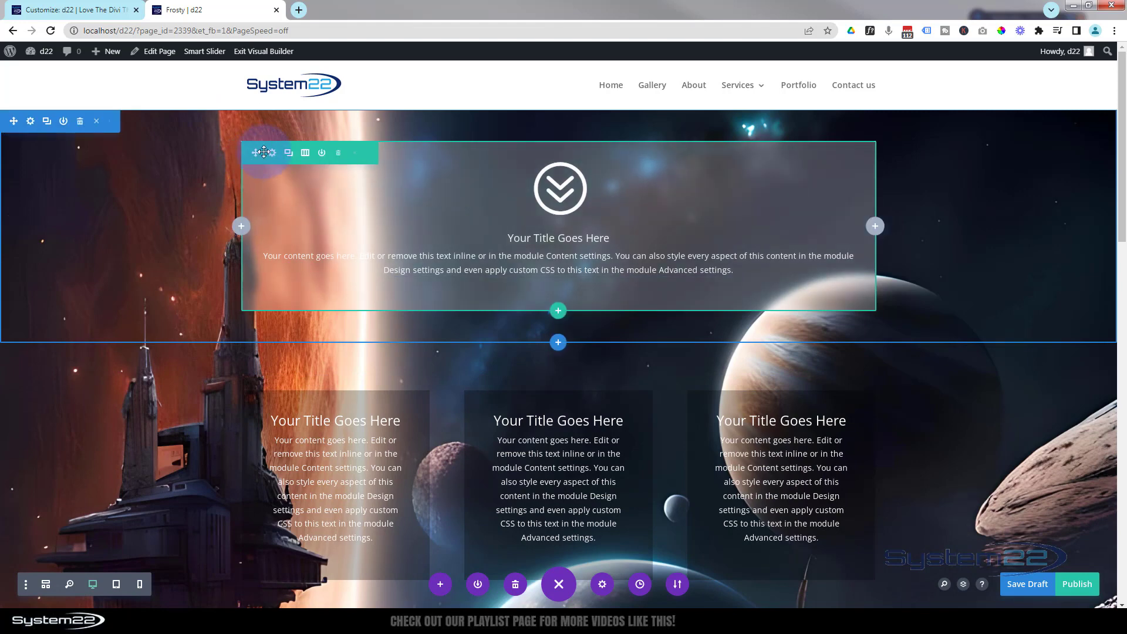
Adjust the transparency of the blurb row's white background color to rgba(255,255,255,0.22).
click(271, 154)
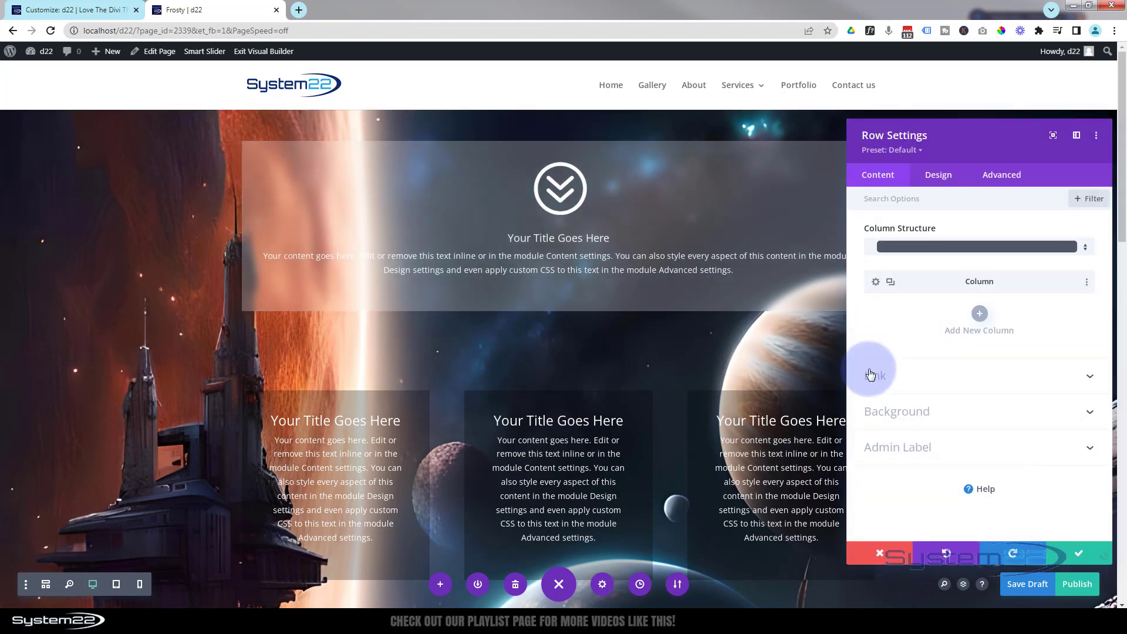
click(923, 411)
click(943, 381)
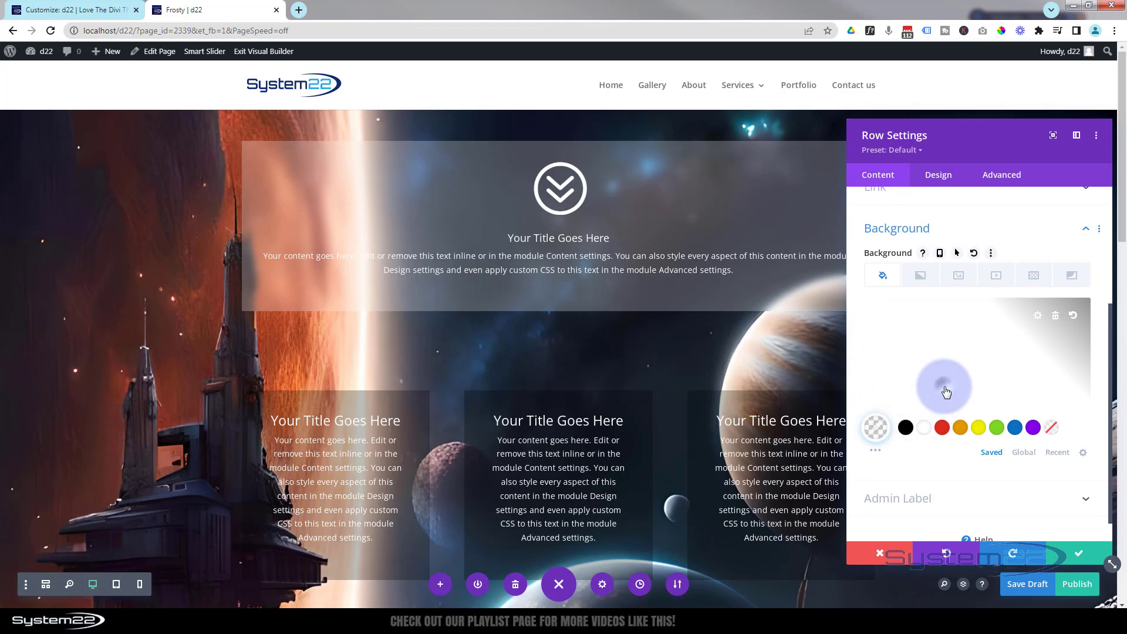
click(1078, 370)
click(1079, 364)
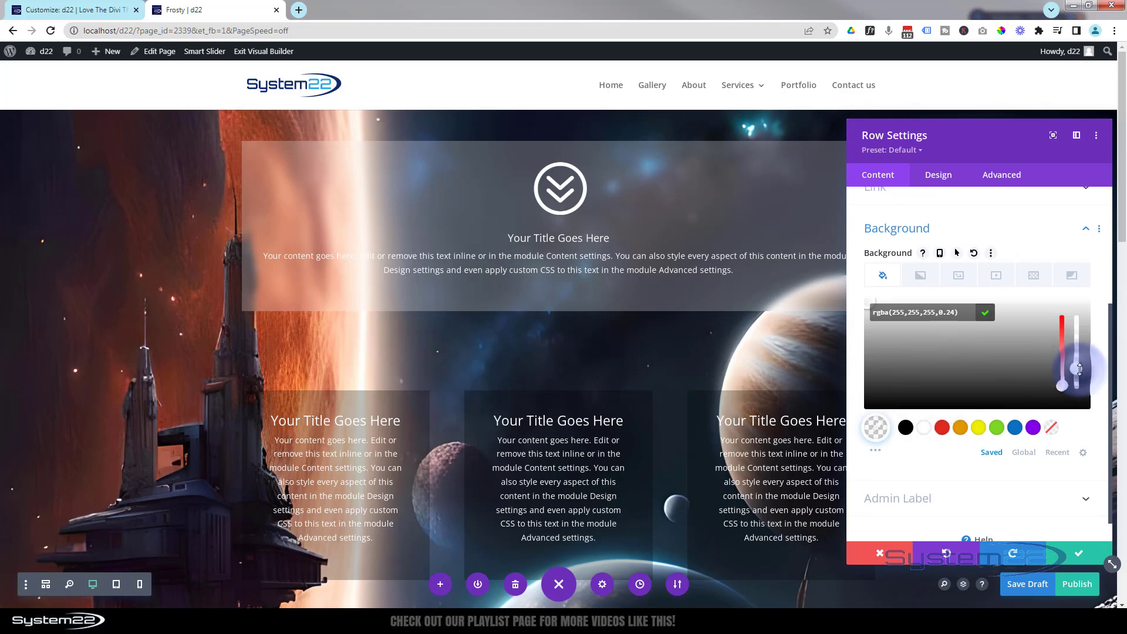
drag(1082, 380, 1082, 384)
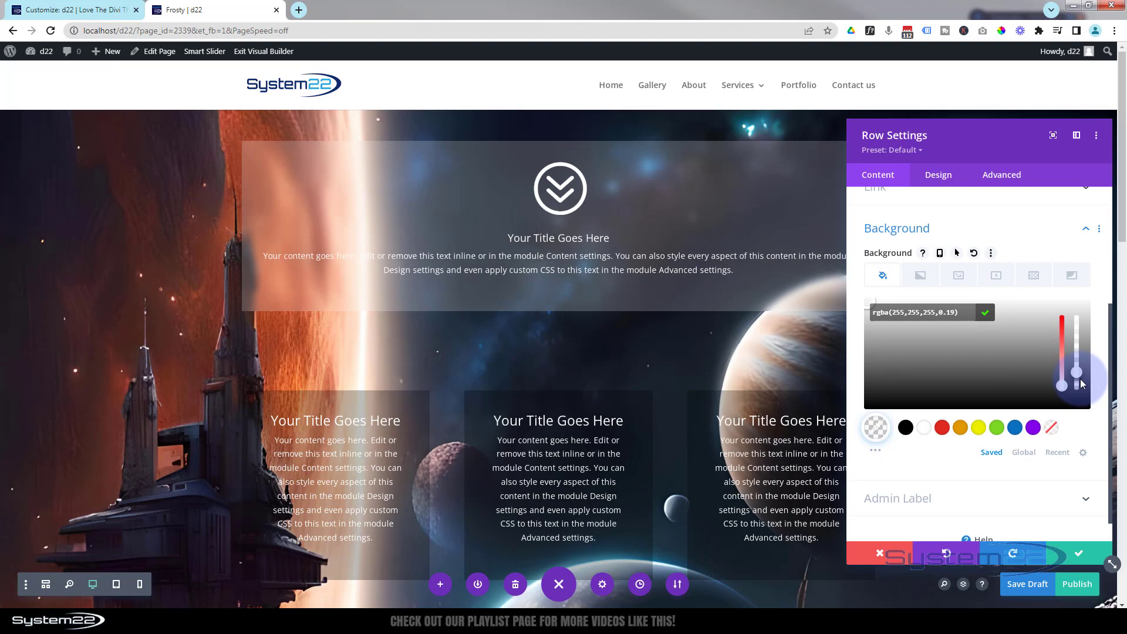
drag(1081, 384, 1081, 379)
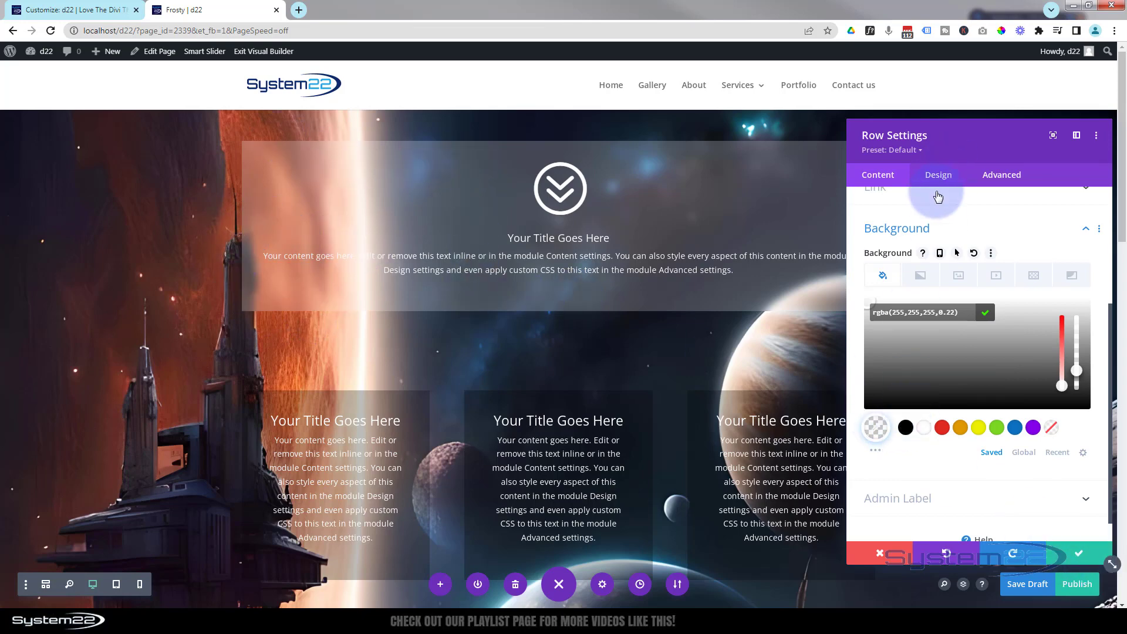
Round all four corners of the blurb row to 10px and save the row settings.
click(938, 175)
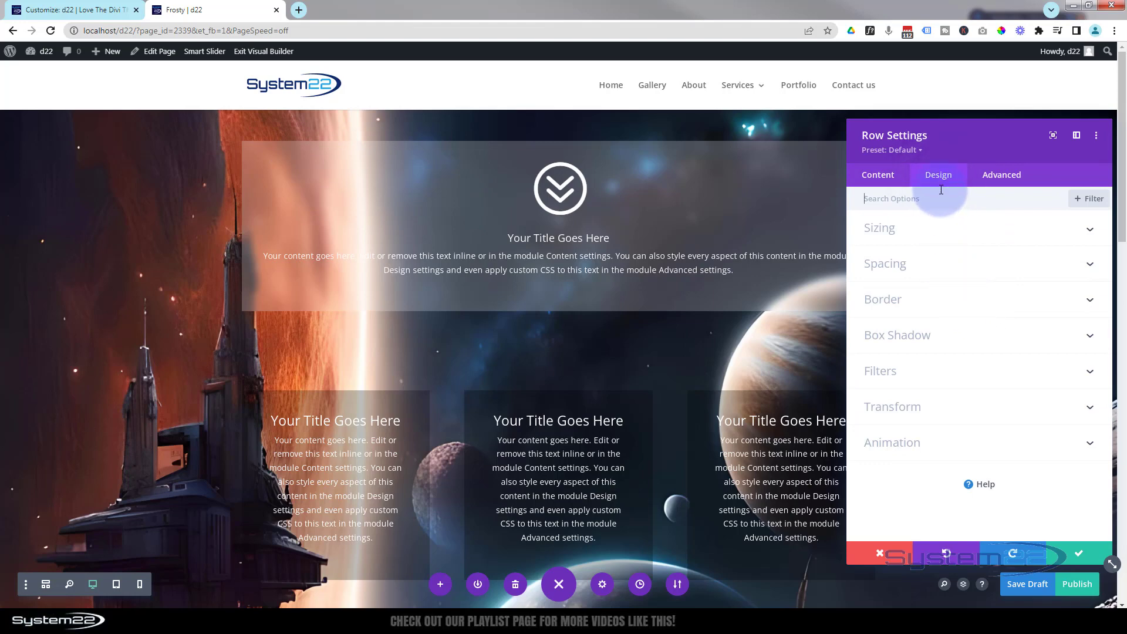
click(957, 308)
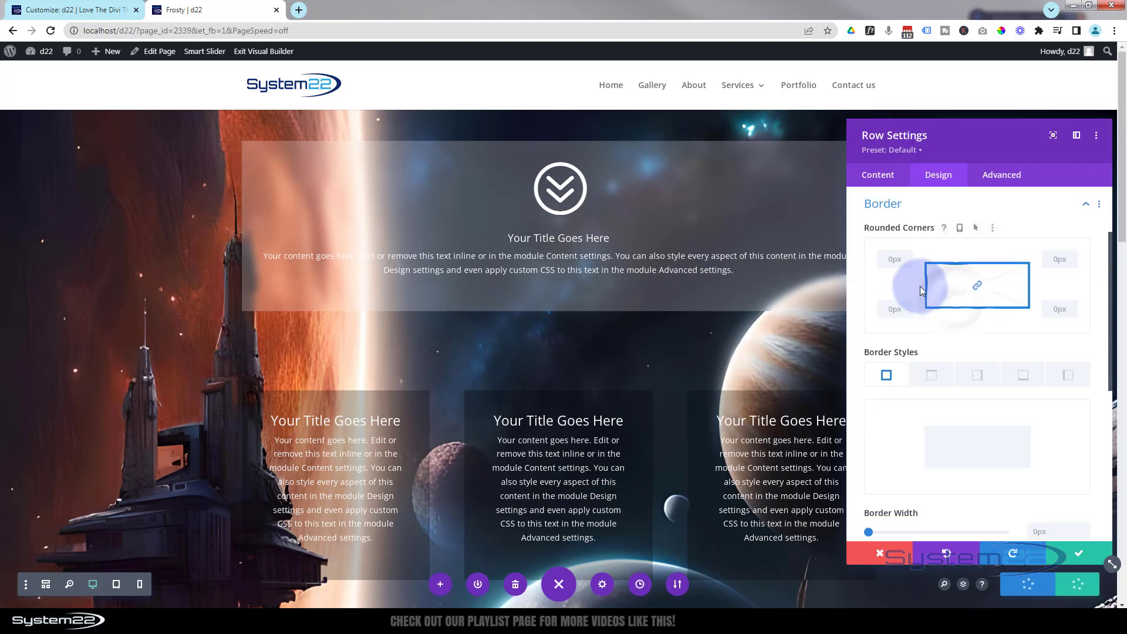
click(888, 256)
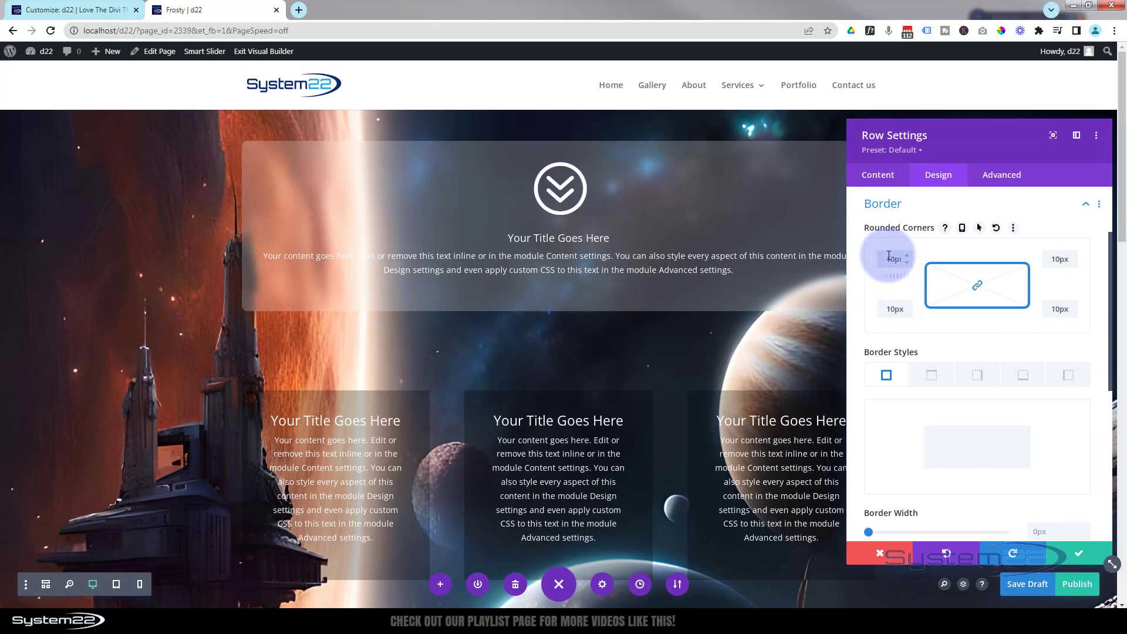
click(1089, 554)
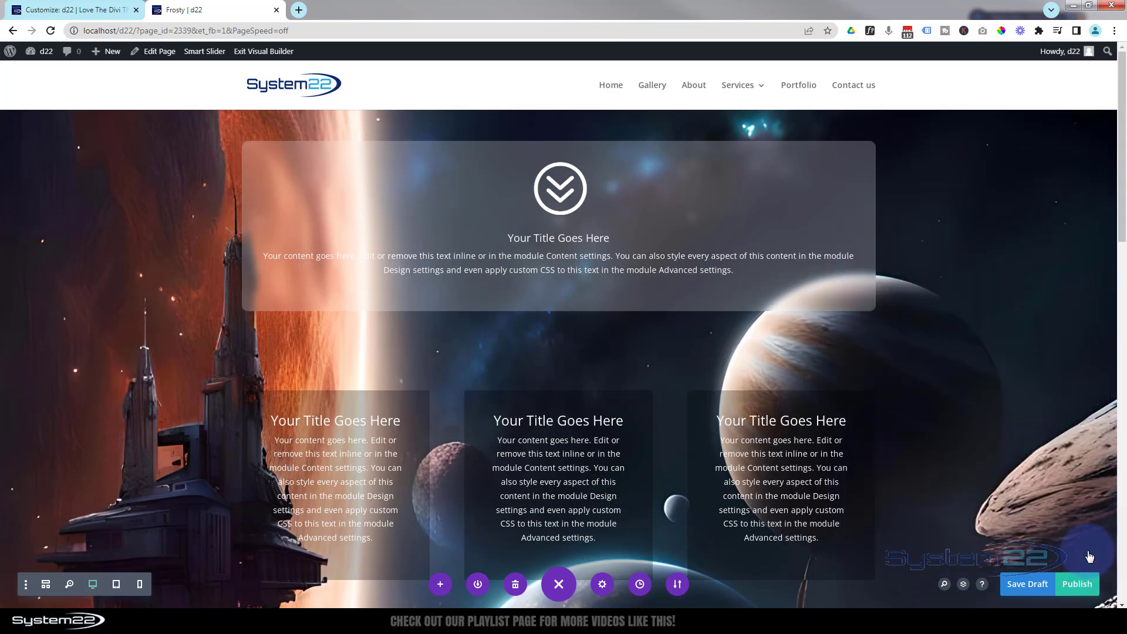
Extend the blurb row's styles to all rows throughout This Page.
scroll(934, 469, down, 3)
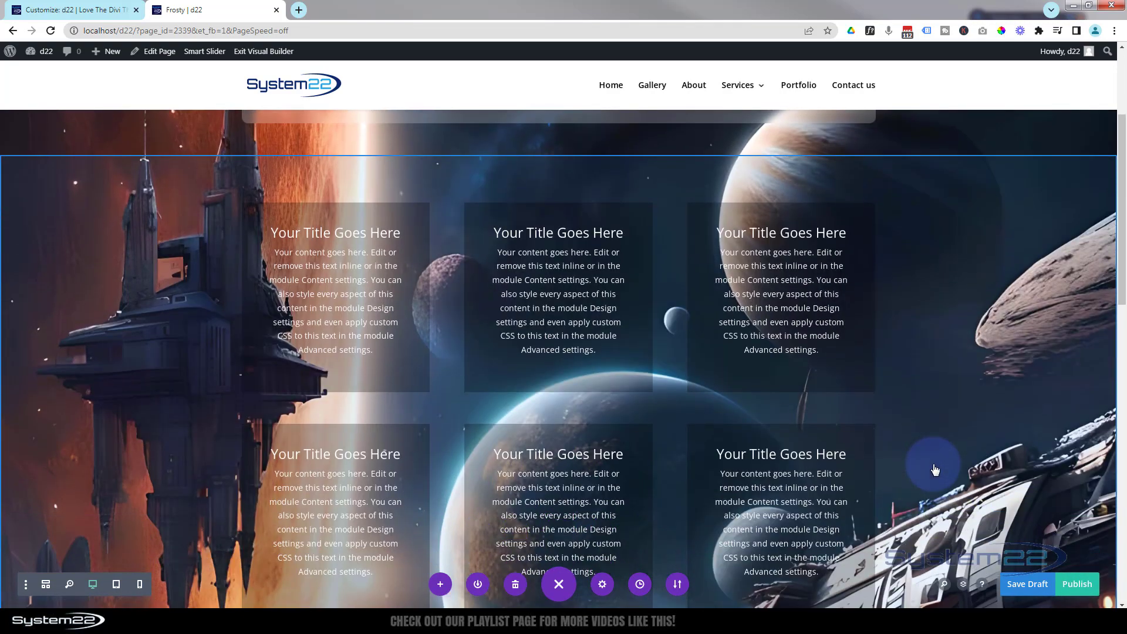
scroll(934, 469, up, 3)
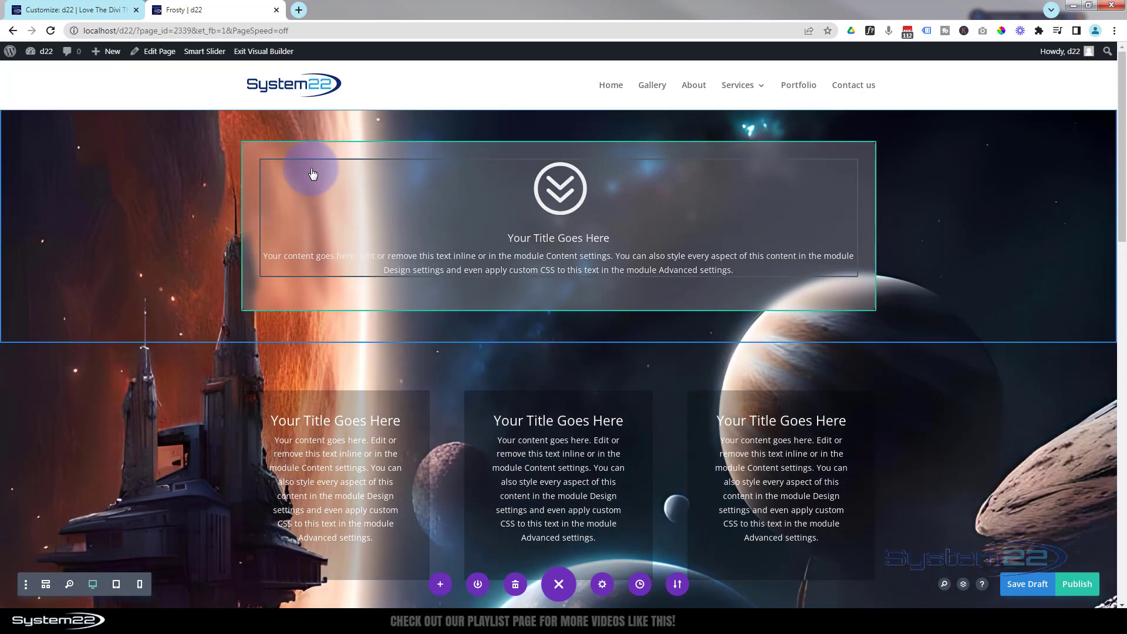
mouse_move(320, 176)
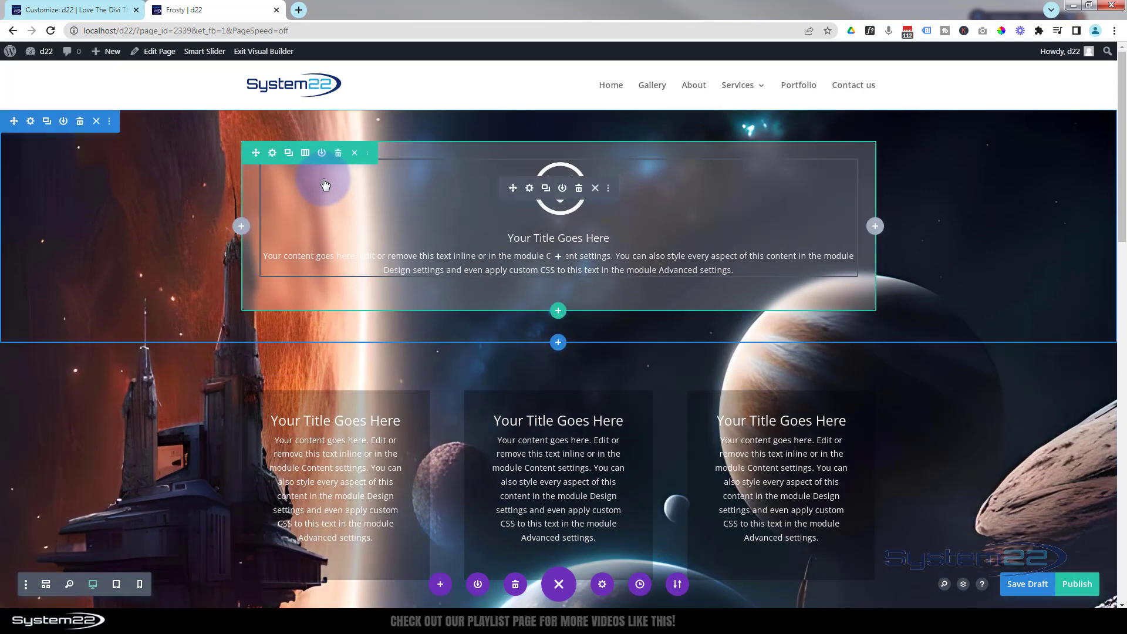
right_click(282, 165)
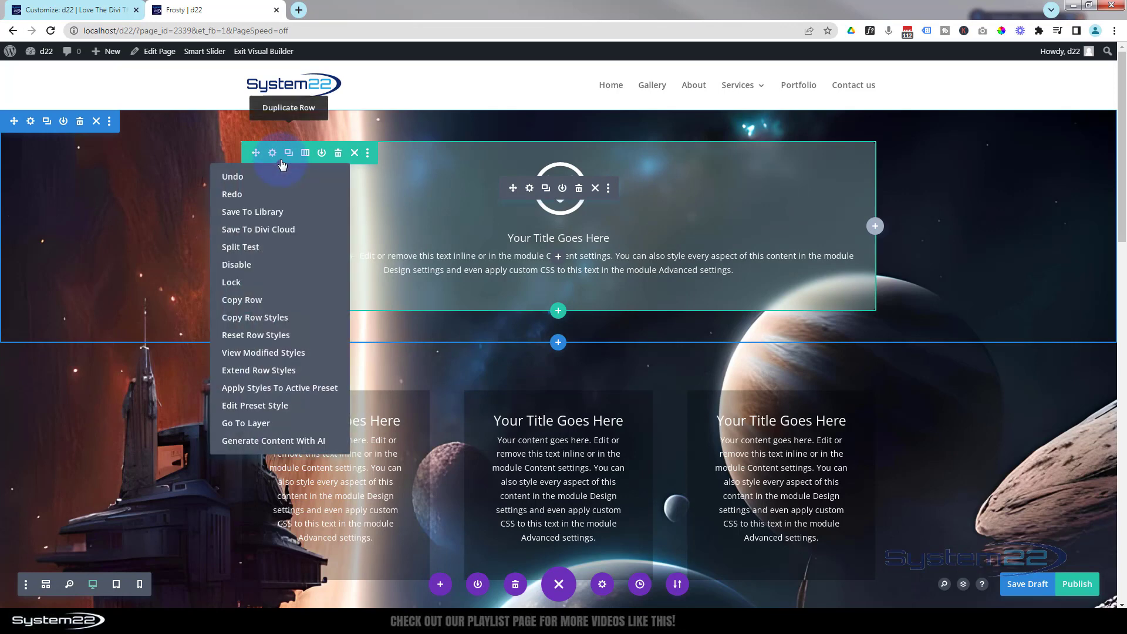
click(251, 370)
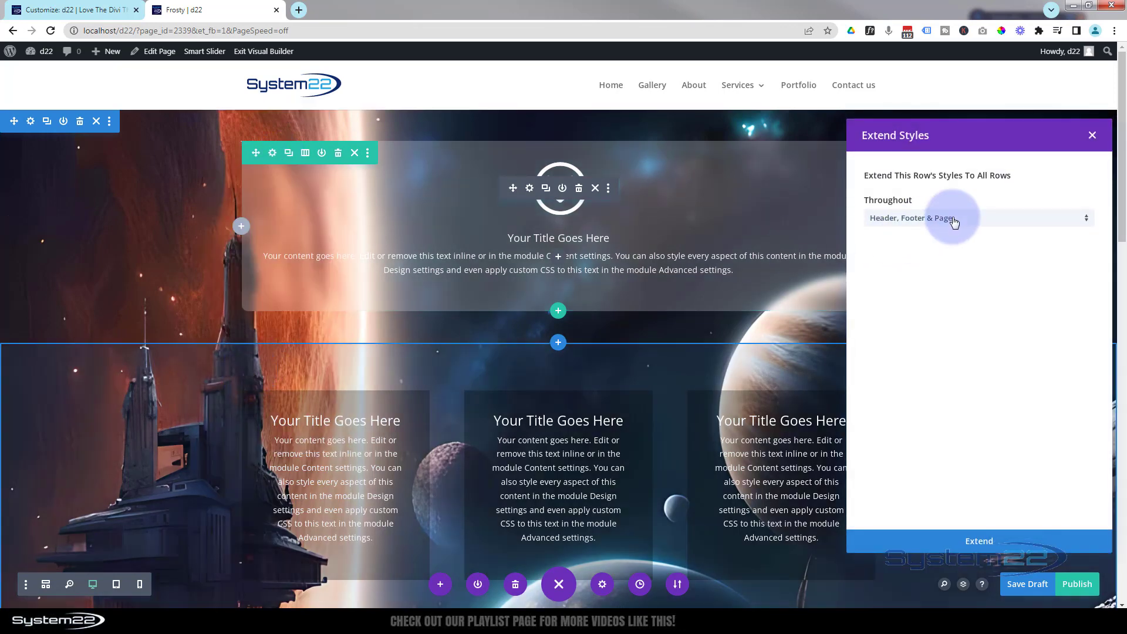
click(956, 220)
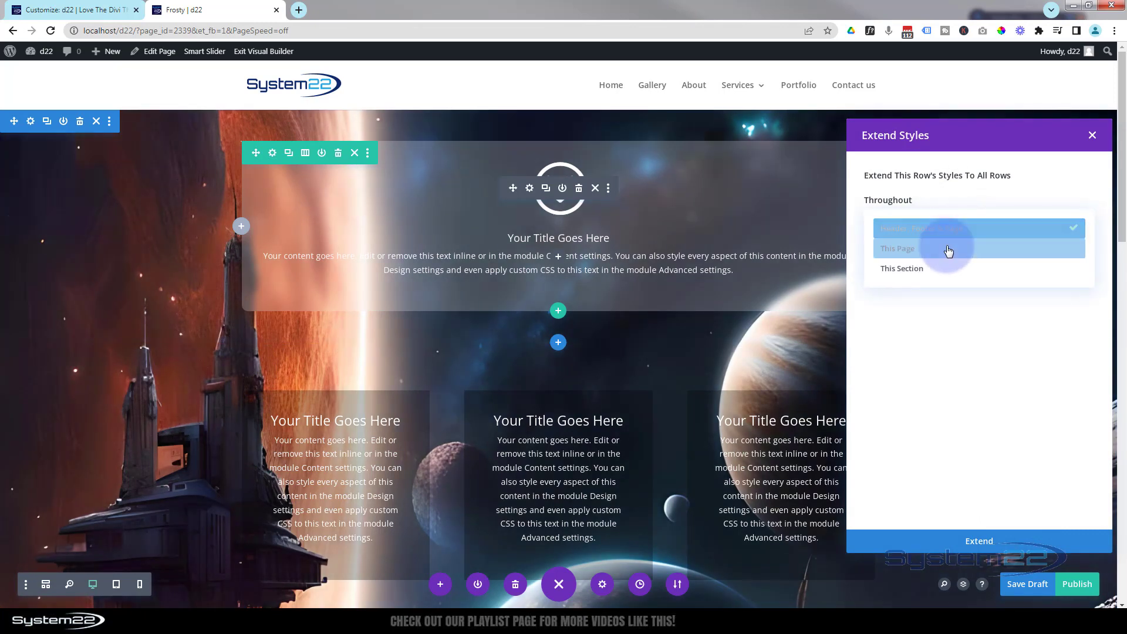
click(927, 257)
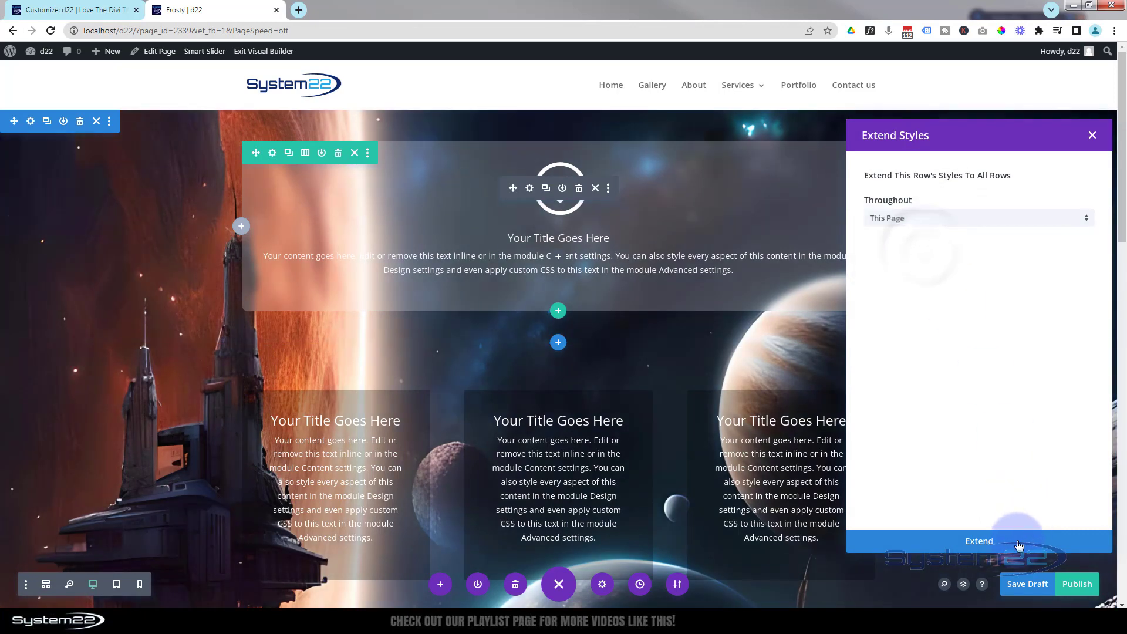
click(996, 543)
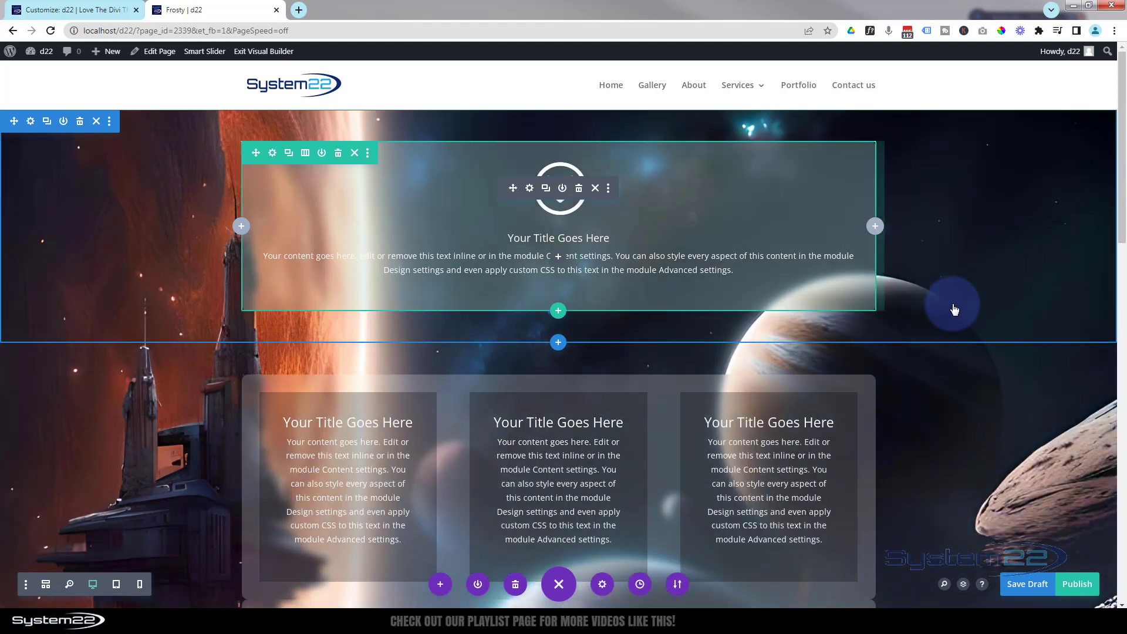
Check the restyled rows down to the contact form, save the page as a draft, and exit the visual builder.
scroll(954, 310, down, 5)
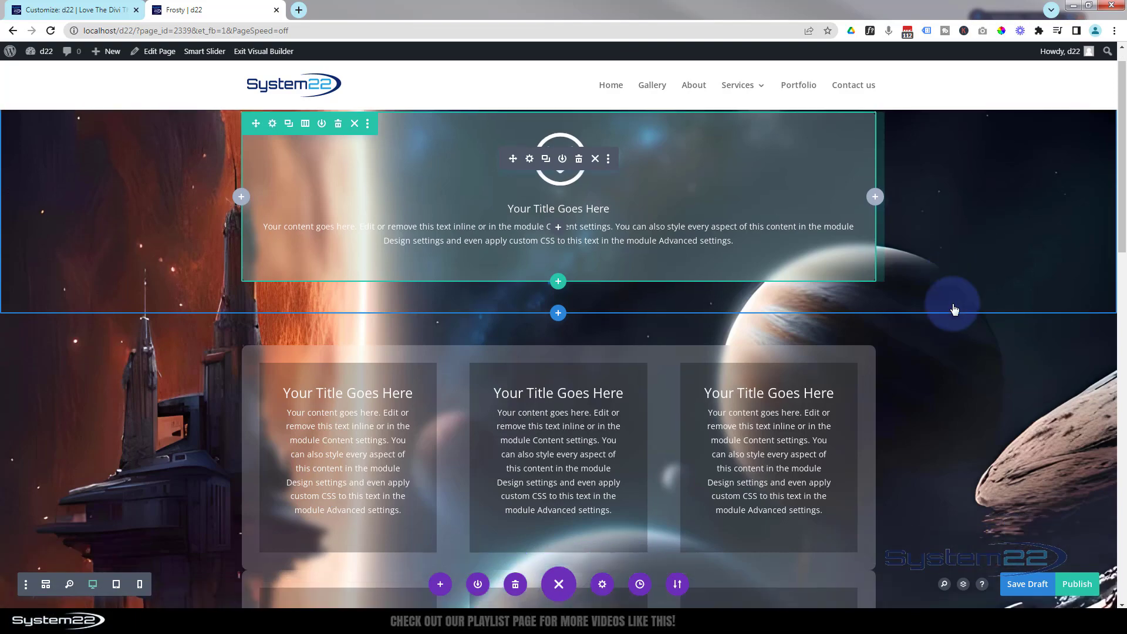
scroll(954, 309, down, 6)
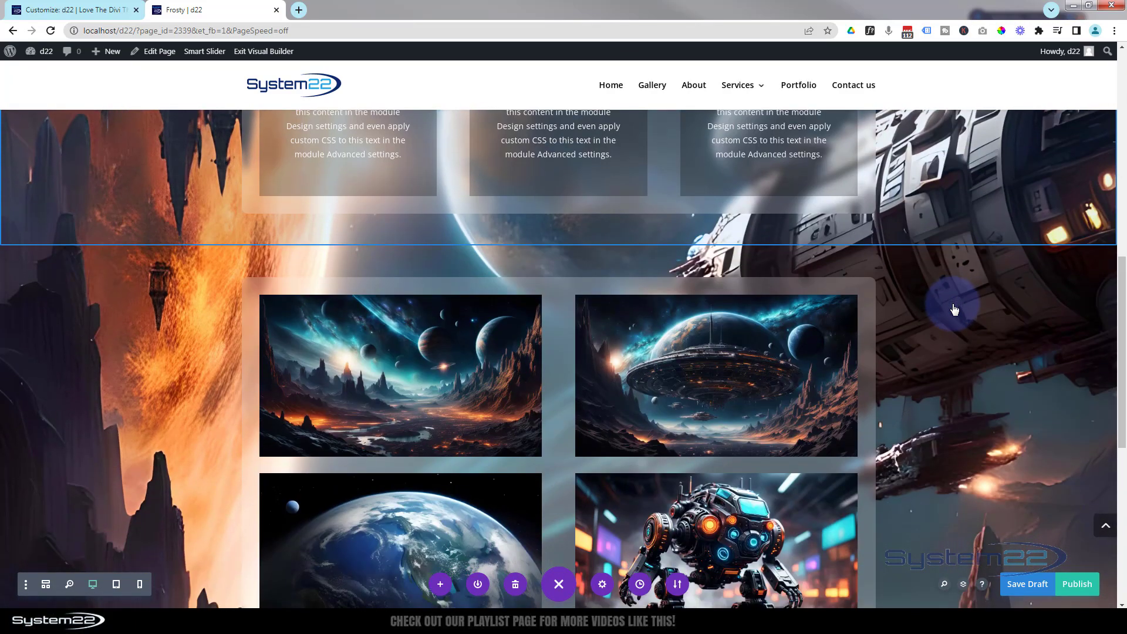
scroll(954, 310, down, 6)
scroll(954, 309, down, 2)
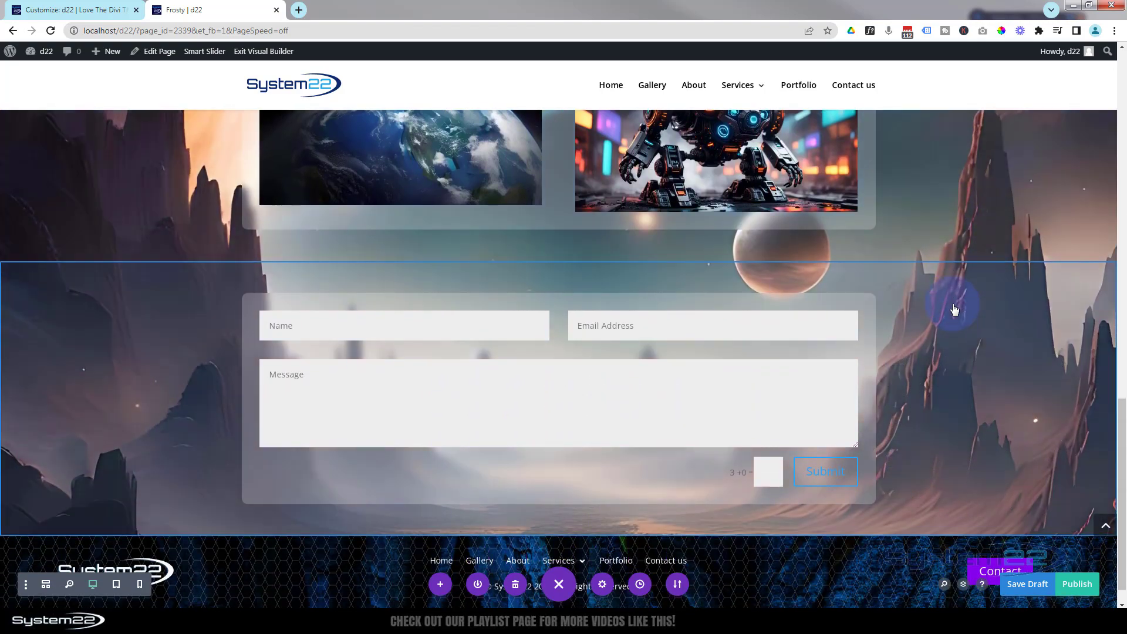
click(1027, 590)
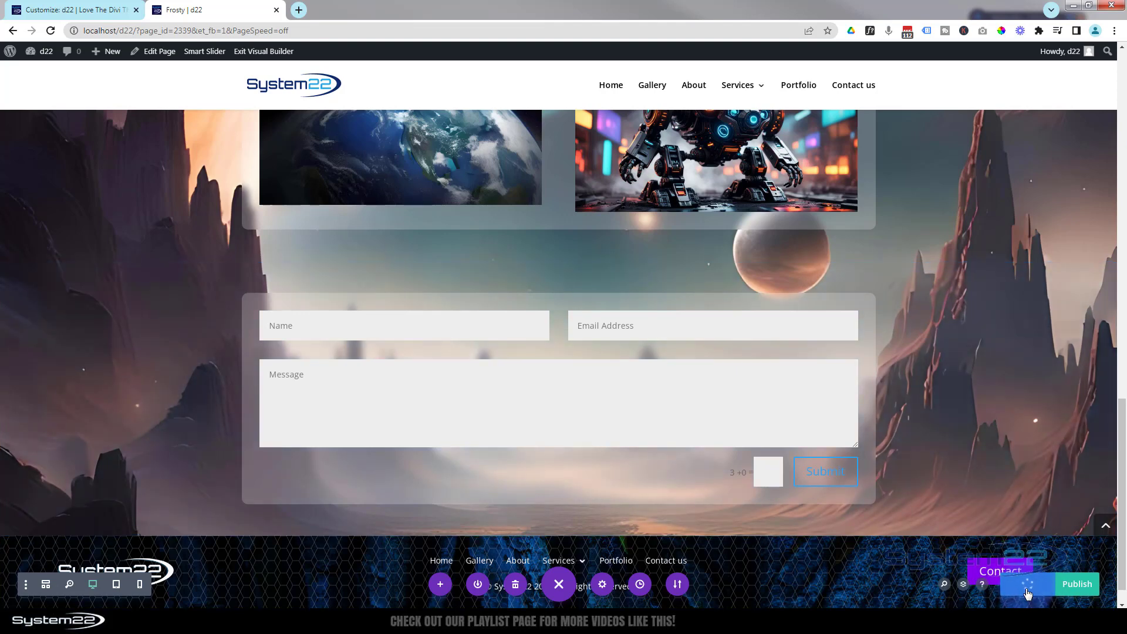
click(265, 52)
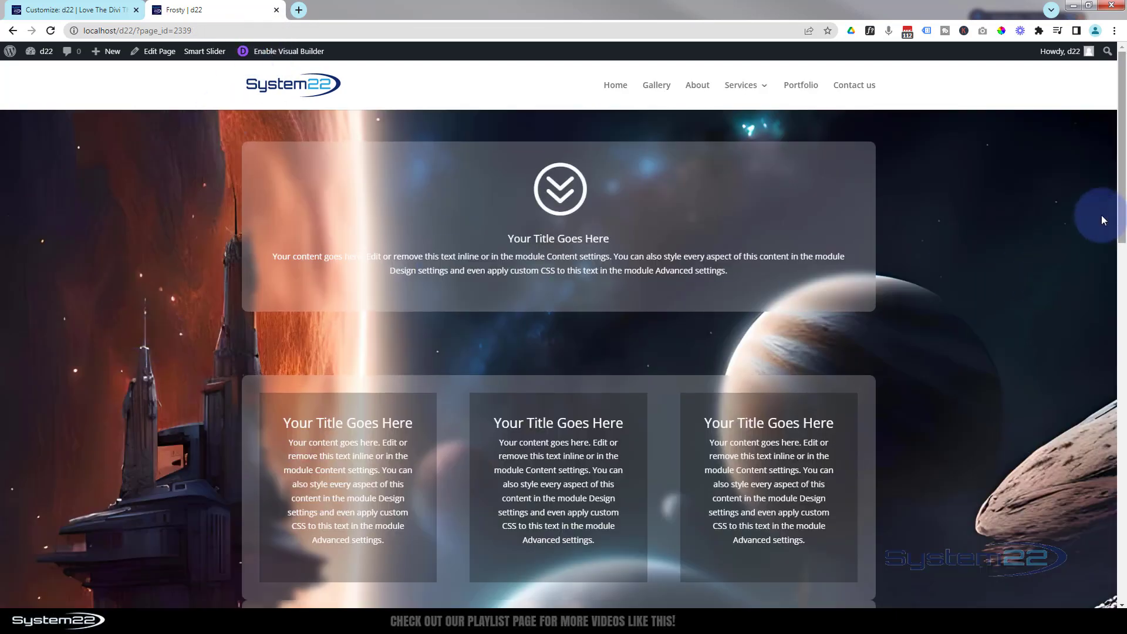
Examine the frosted glass rows on the front-end page, from the blurb through the panels and image grid to the contact form.
click(1122, 174)
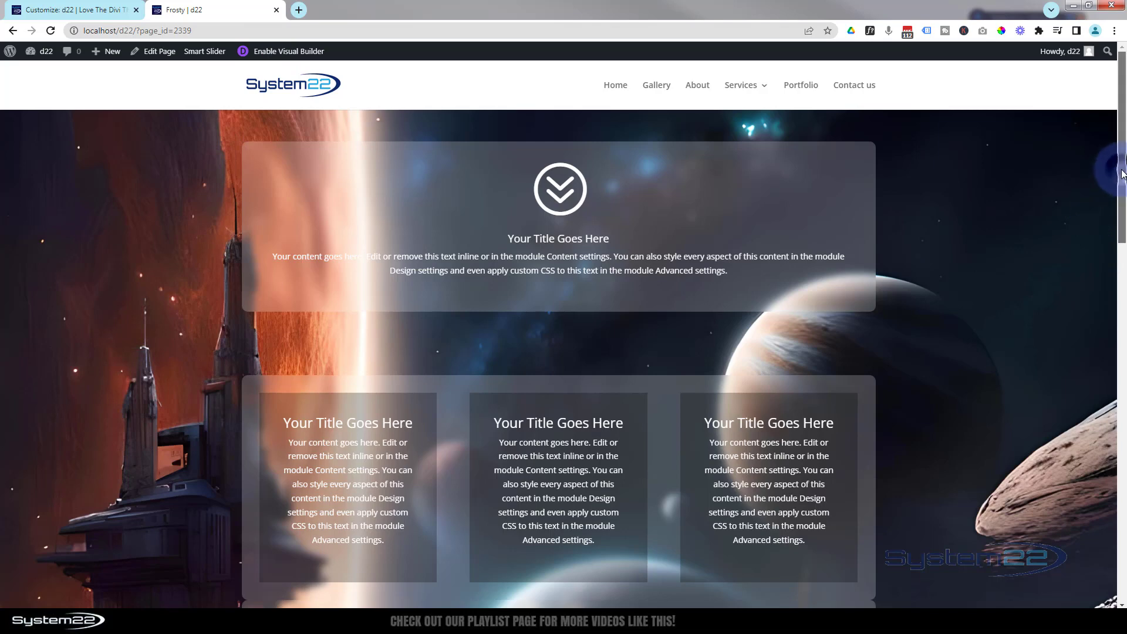
drag(1121, 175, 1120, 190)
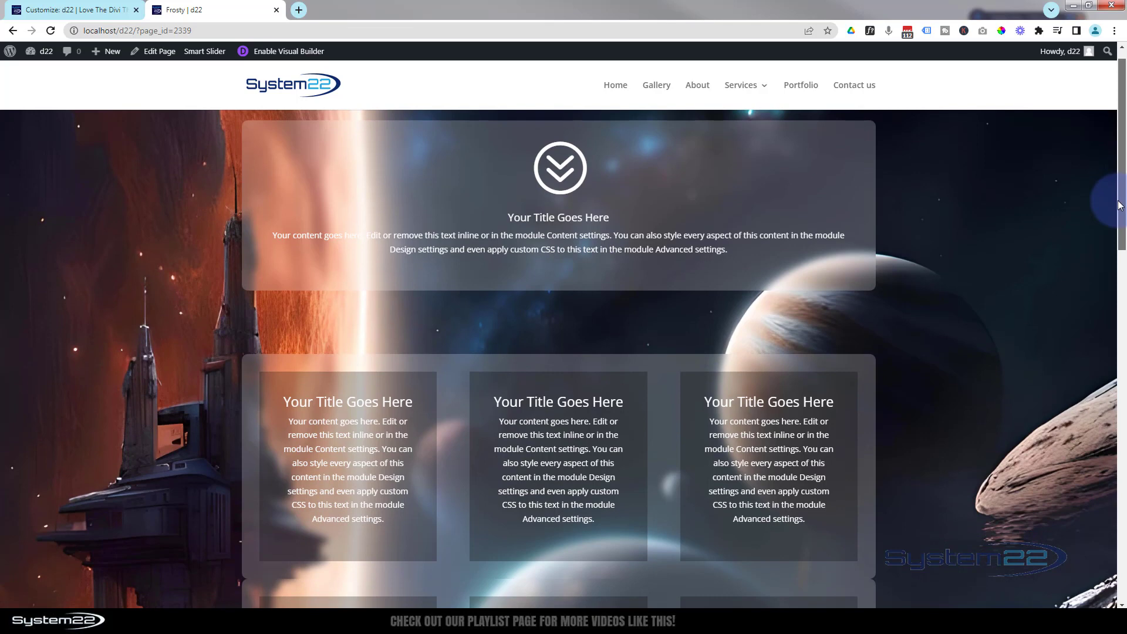
scroll(1119, 205, down, 3)
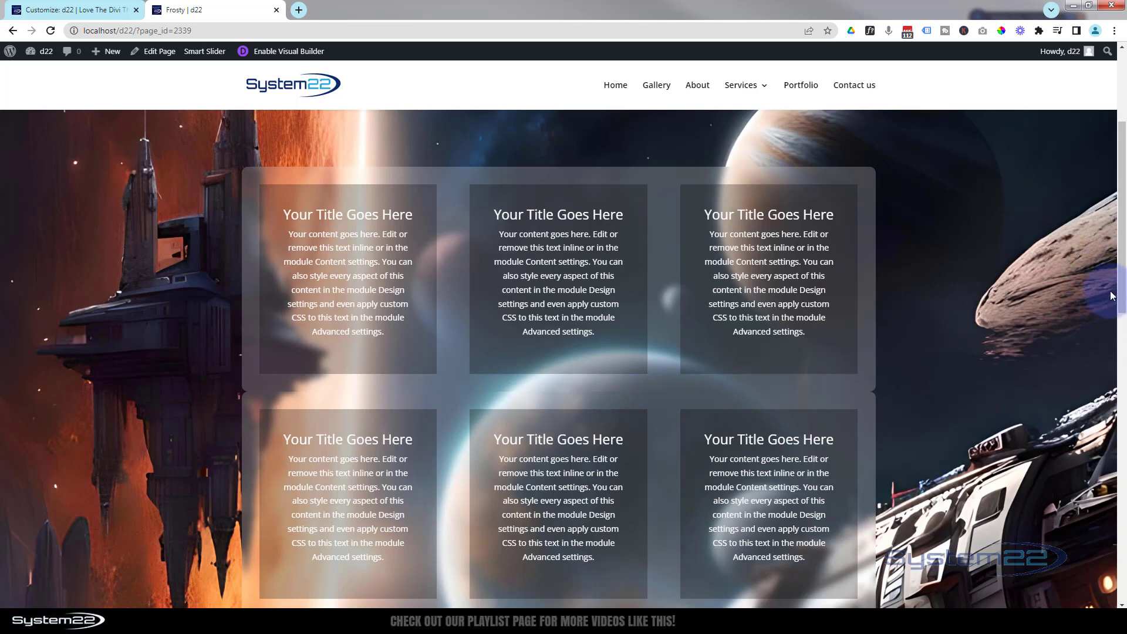
drag(1122, 306, 1123, 455)
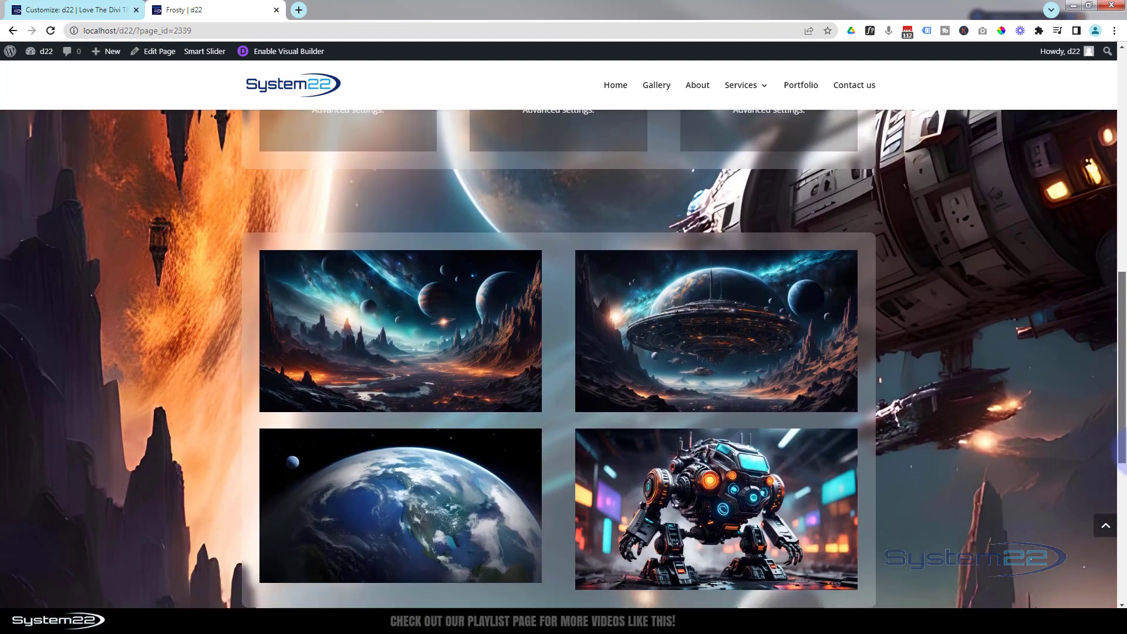
drag(1123, 455, 1123, 569)
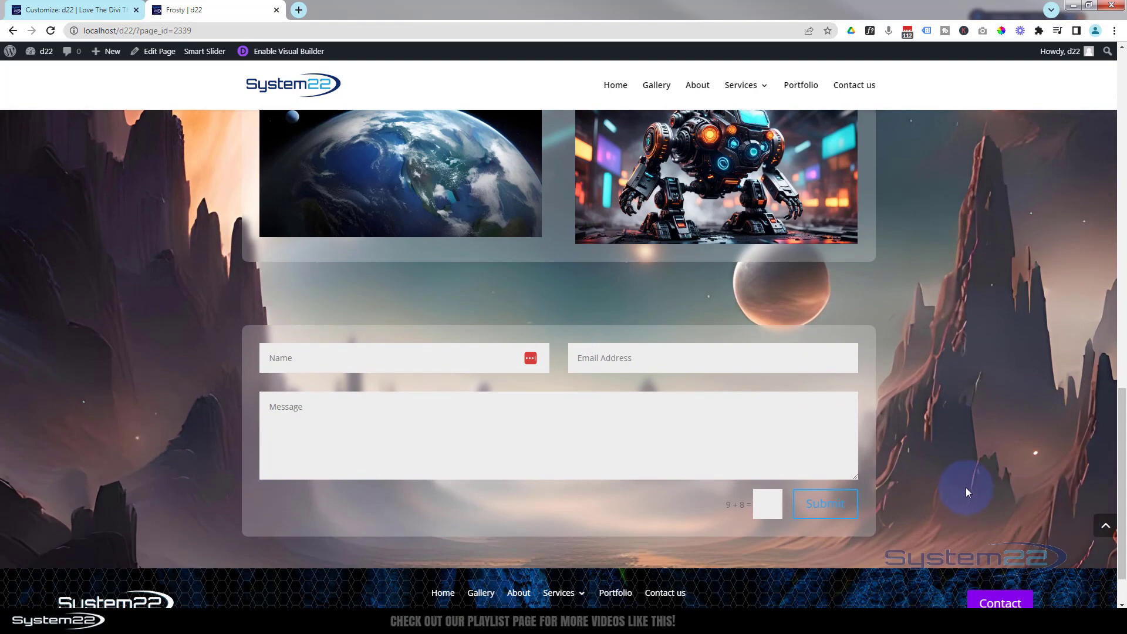
scroll(967, 492, up, 7)
scroll(967, 485, up, 6)
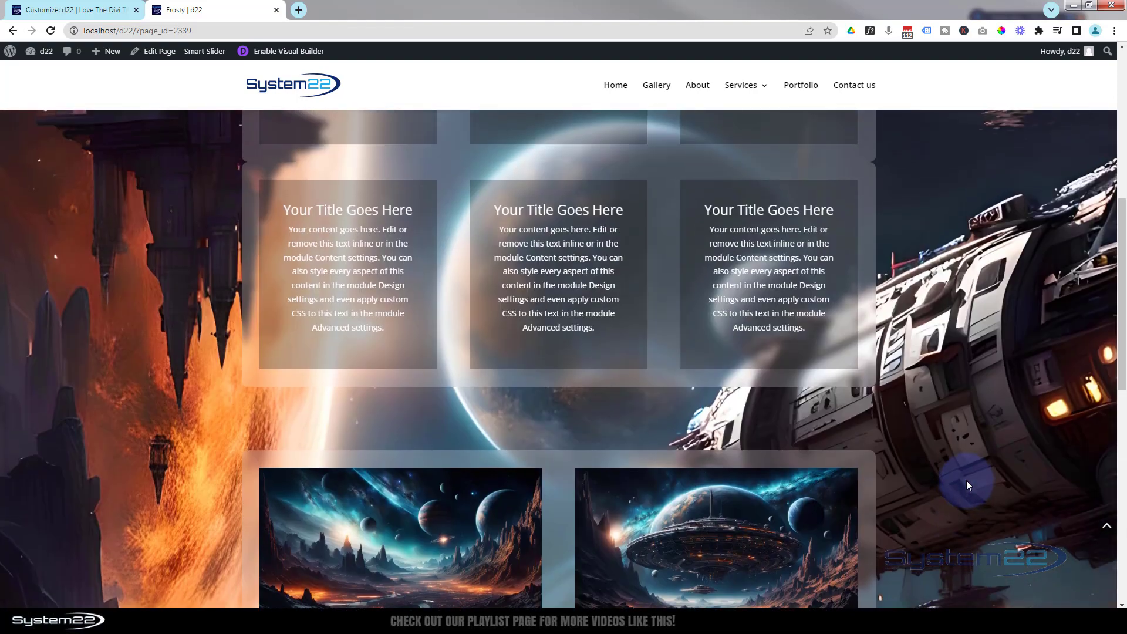